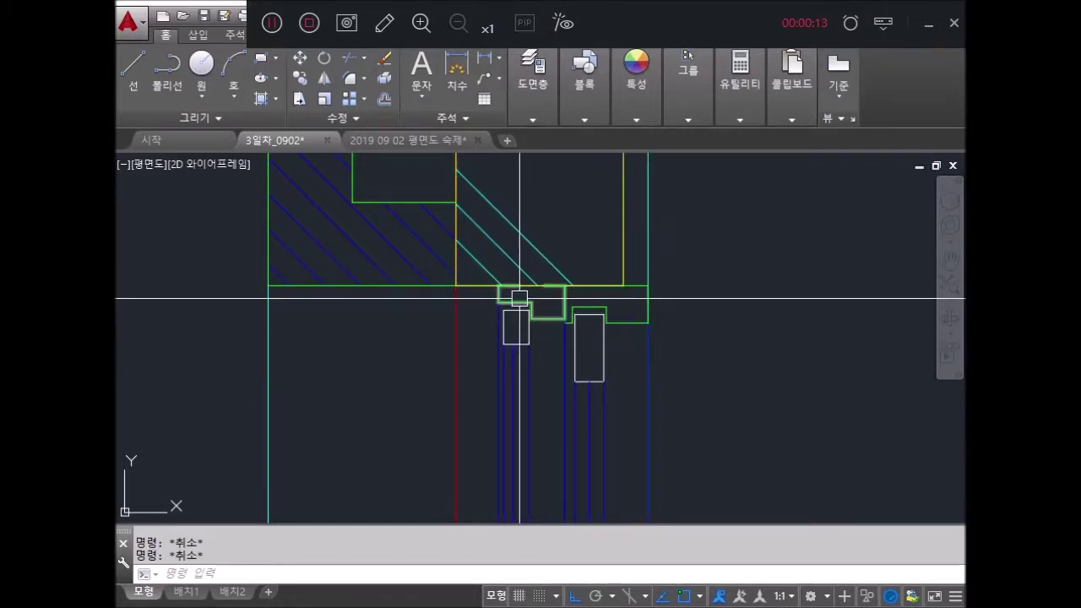
Step: Zoom out and pan to the empty area beside the wall-section detail
{"action": "scroll", "coordinate": [591, 323], "scroll_direction": "down", "scroll_amount": 3}
{"action": "middle_click_drag", "start_coordinate": [579, 313], "coordinate": [548, 253]}
{"action": "scroll", "coordinate": [591, 338], "scroll_direction": "down", "scroll_amount": 3}
{"action": "scroll", "coordinate": [591, 327], "scroll_direction": "up", "scroll_amount": 4}
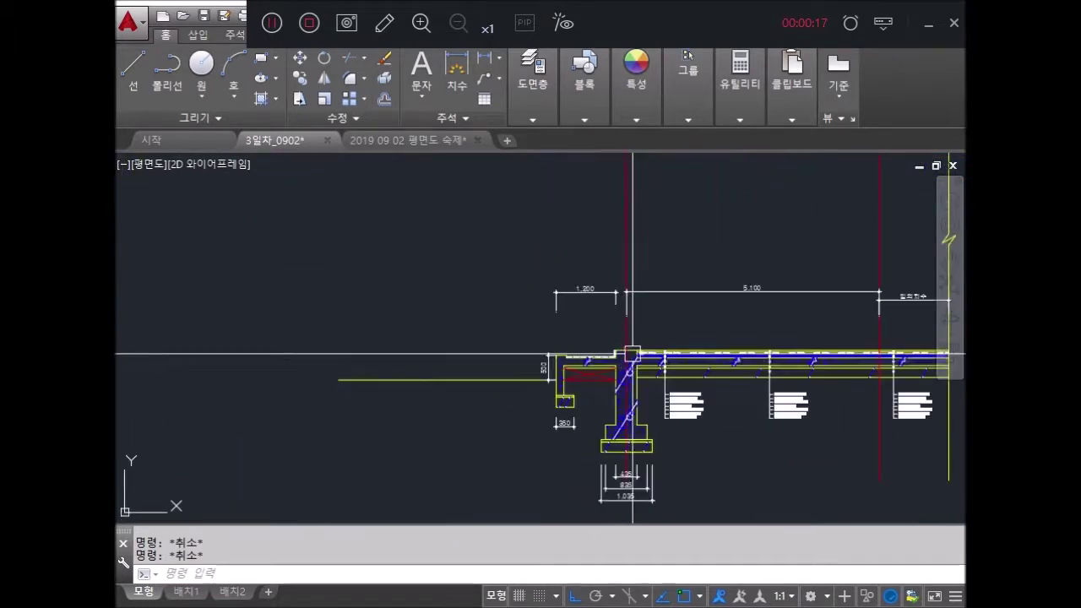
{"action": "scroll", "coordinate": [591, 327], "scroll_direction": "up", "scroll_amount": 2}
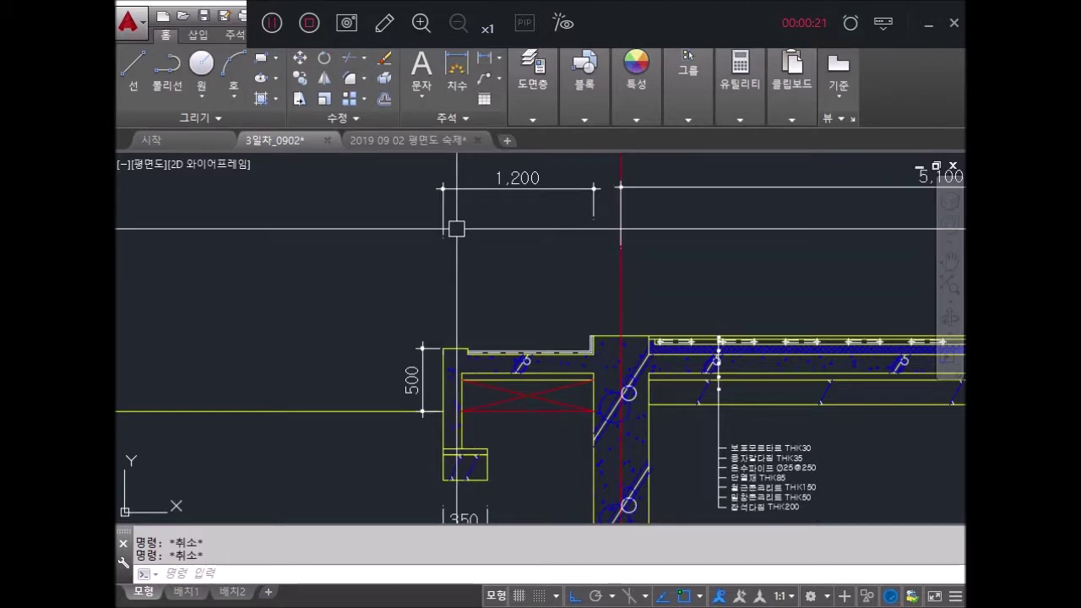
{"action": "middle_click_drag", "start_coordinate": [479, 233], "coordinate": [629, 337]}
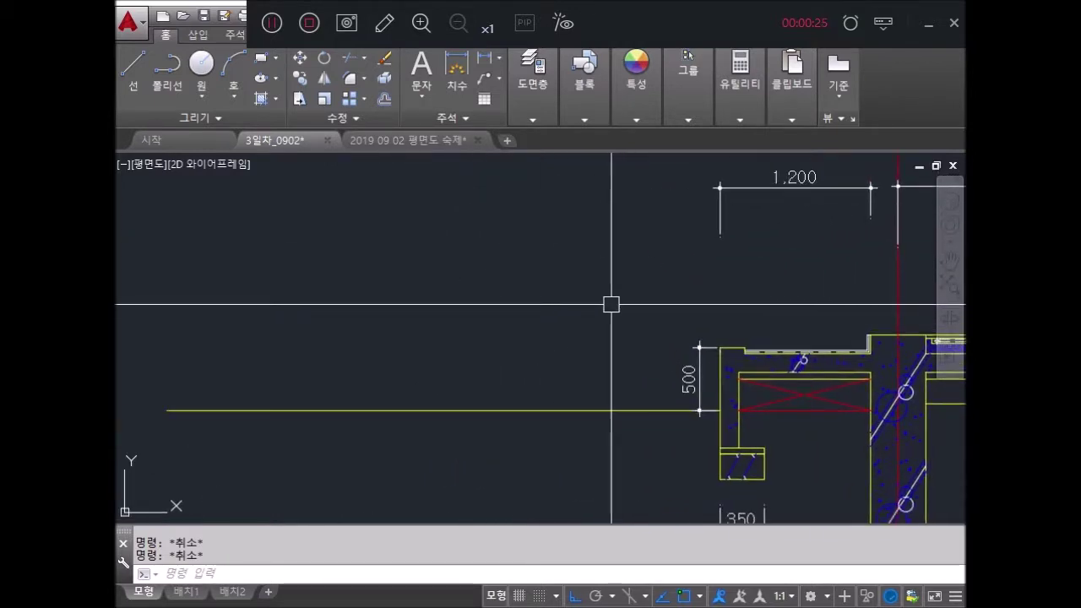
{"action": "type", "text": "REC"}
Step: Draw an 80×30 rectangle in empty space with Ortho turned on
{"action": "key", "text": "Return"}
{"action": "left_click", "coordinate": [539, 325]}
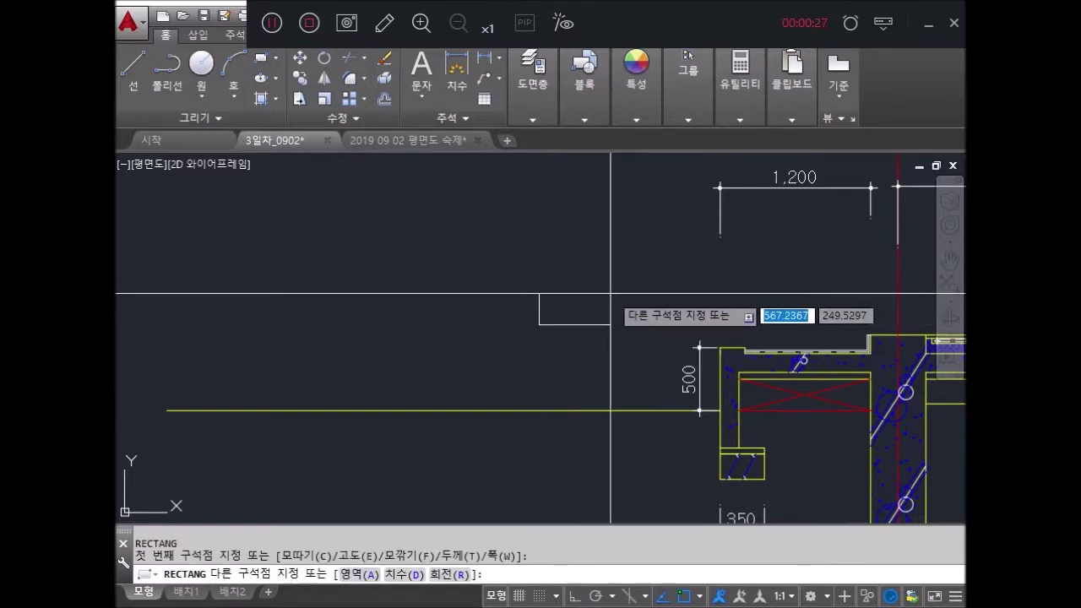
{"action": "key", "text": "F8"}
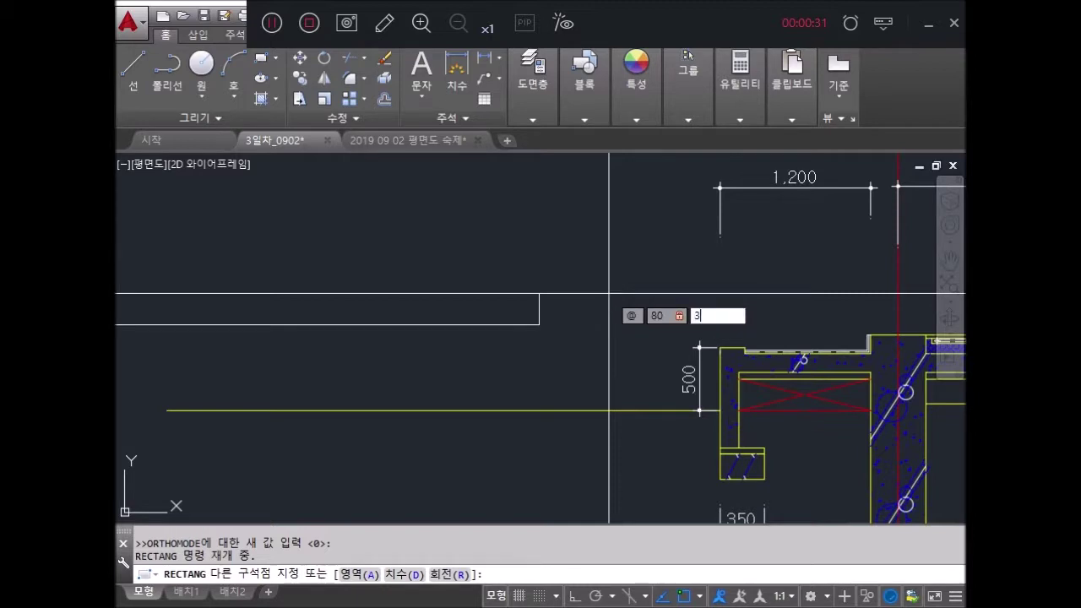
{"action": "type", "text": "@80,30"}
{"action": "key", "text": "Return"}
{"action": "key", "text": "Return"}
Step: Draw a 120×45 rectangle starting at the small rectangle's corner
{"action": "scroll", "coordinate": [550, 313], "scroll_direction": "up", "scroll_amount": 4}
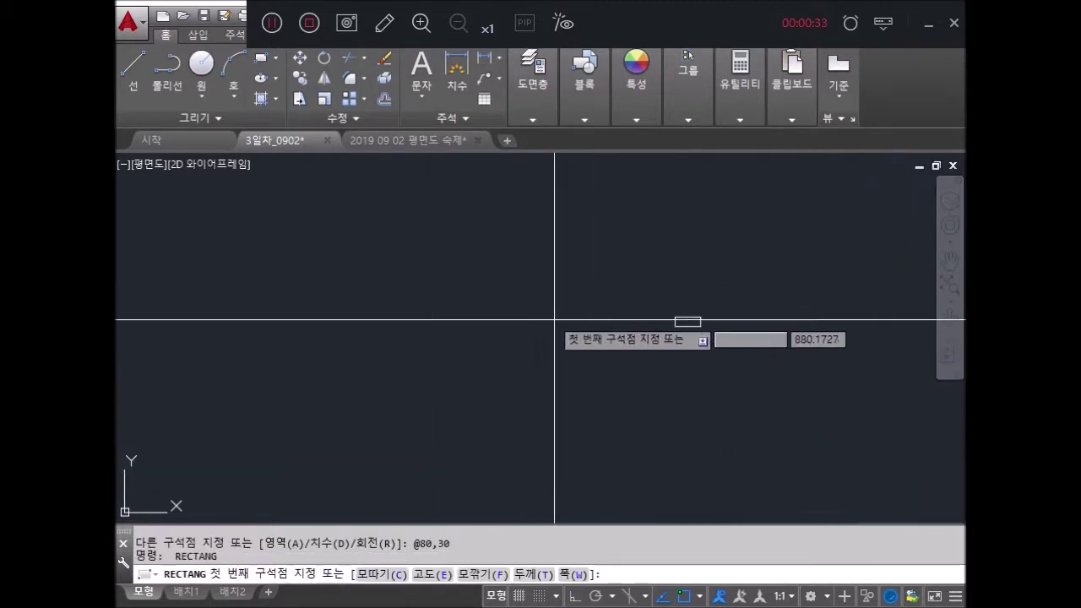
{"action": "key", "text": "Escape"}
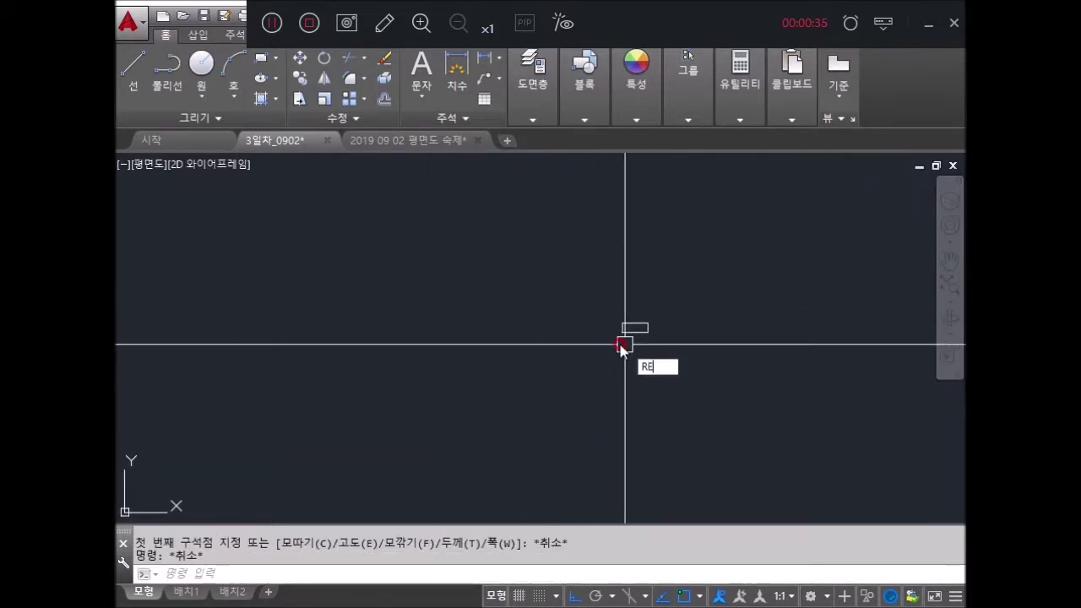
{"action": "type", "text": "c"}
{"action": "key", "text": "Return"}
{"action": "scroll", "coordinate": [641, 336], "scroll_direction": "up", "scroll_amount": 2}
{"action": "left_click", "coordinate": [648, 328]}
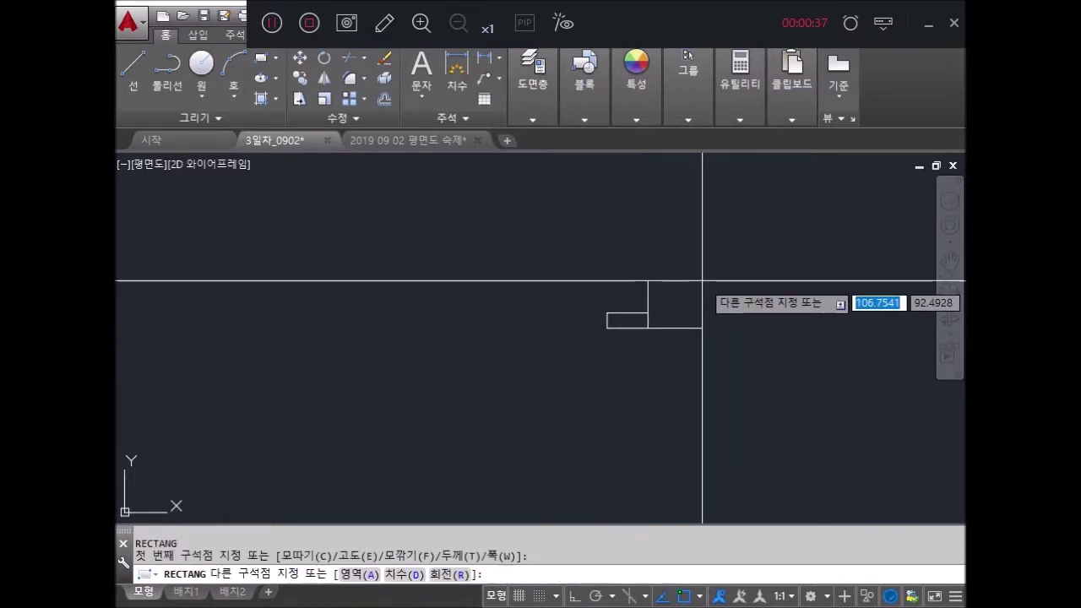
{"action": "key", "text": "F8"}
{"action": "type", "text": "120"}
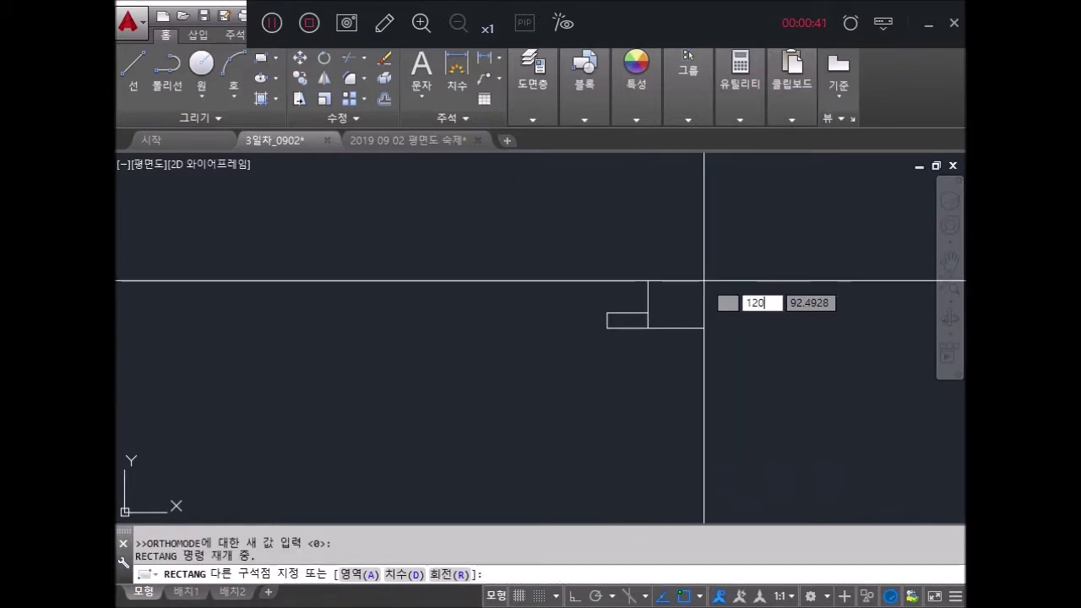
{"action": "key", "text": "Return"}
{"action": "key", "text": "Return"}
{"action": "key", "text": "Escape"}
{"action": "key", "text": "Escape"}
{"action": "left_click", "coordinate": [527, 93]}
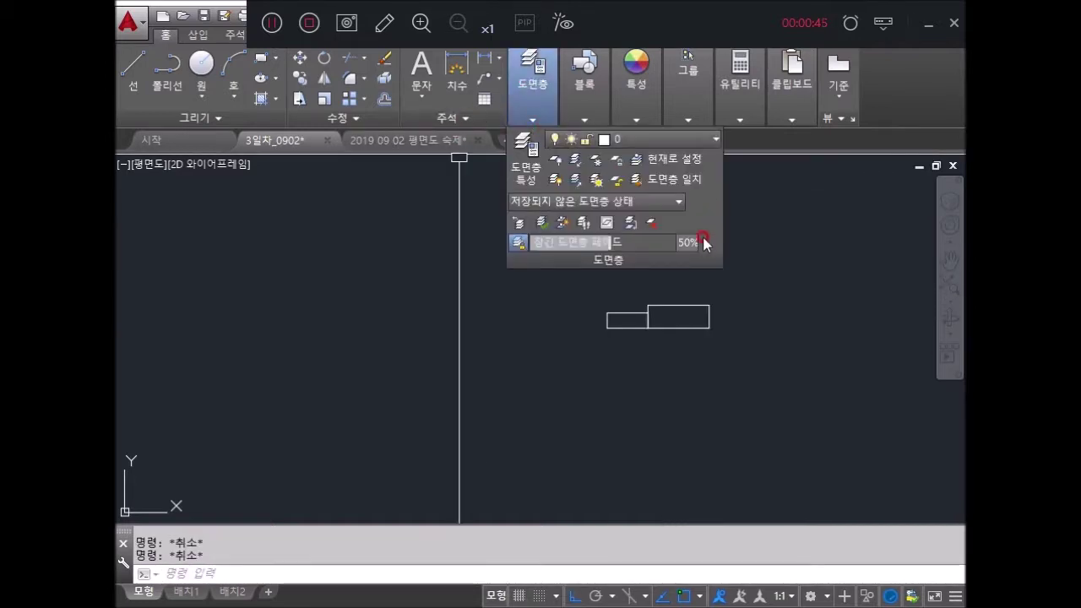
{"action": "left_click", "coordinate": [550, 574]}
{"action": "type", "text": "L"}
Step: Draw a 200-unit vertical line rising from the larger footing rectangle
{"action": "key", "text": "Return"}
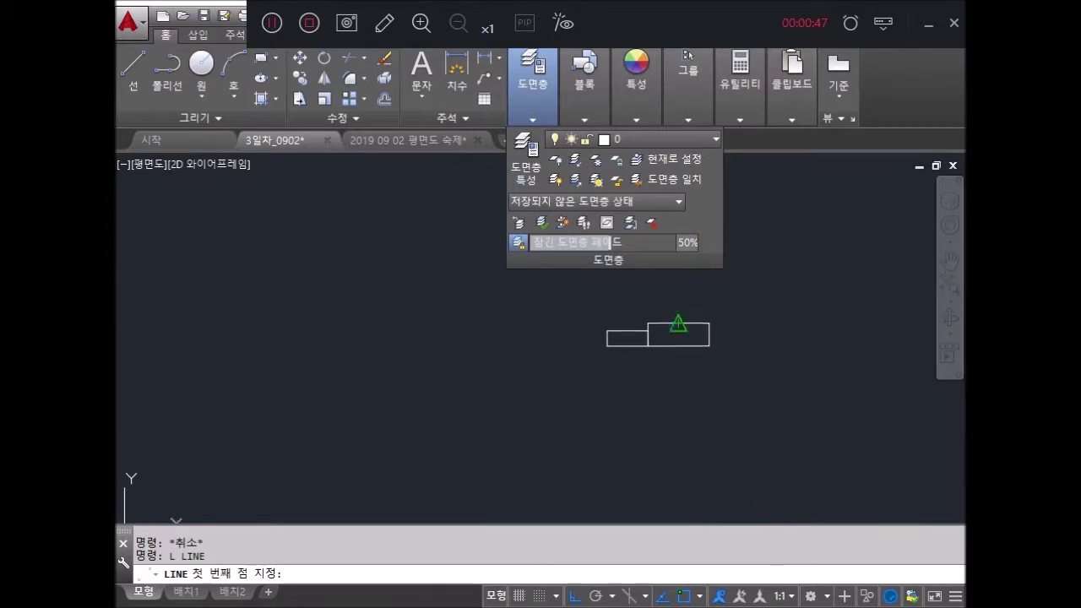
{"action": "left_click", "coordinate": [678, 335]}
{"action": "middle_click_drag", "start_coordinate": [689, 258], "coordinate": [689, 374]}
{"action": "type", "text": "200"}
{"action": "key", "text": "Return"}
{"action": "key", "text": "Return"}
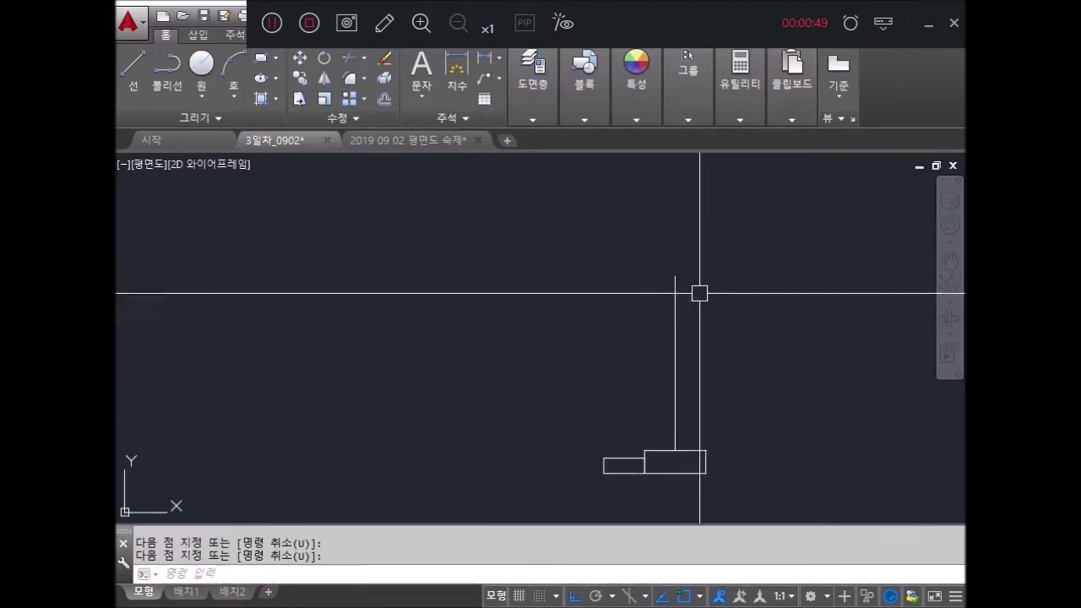
{"action": "key", "text": "Escape"}
{"action": "key", "text": "Escape"}
Step: Draw a 30×80 wall rectangle on the large footing
{"action": "type", "text": "C"}
{"action": "key", "text": "Return"}
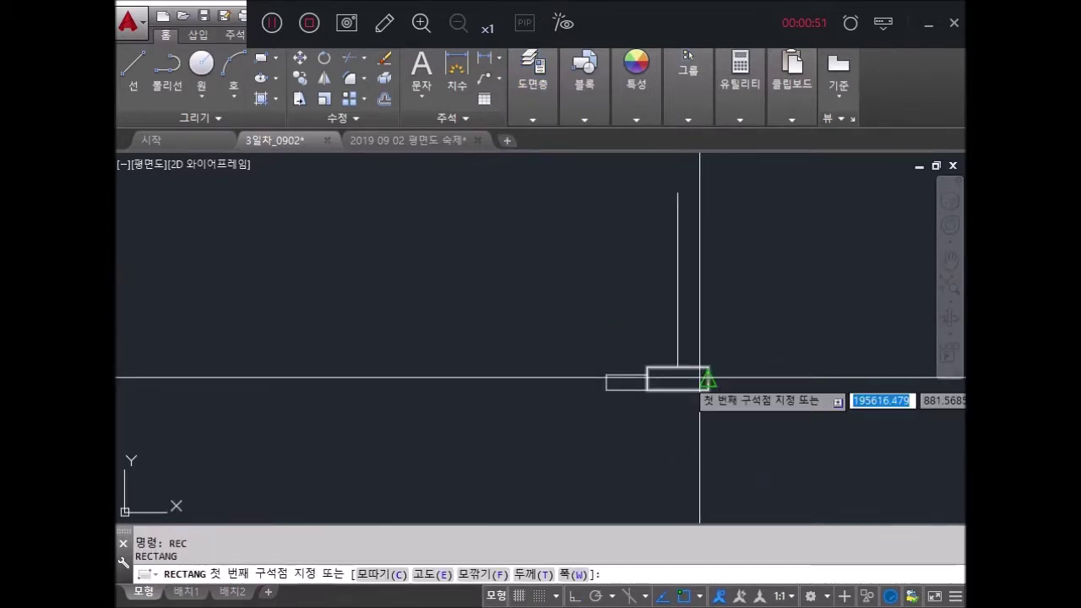
{"action": "left_click", "coordinate": [677, 368]}
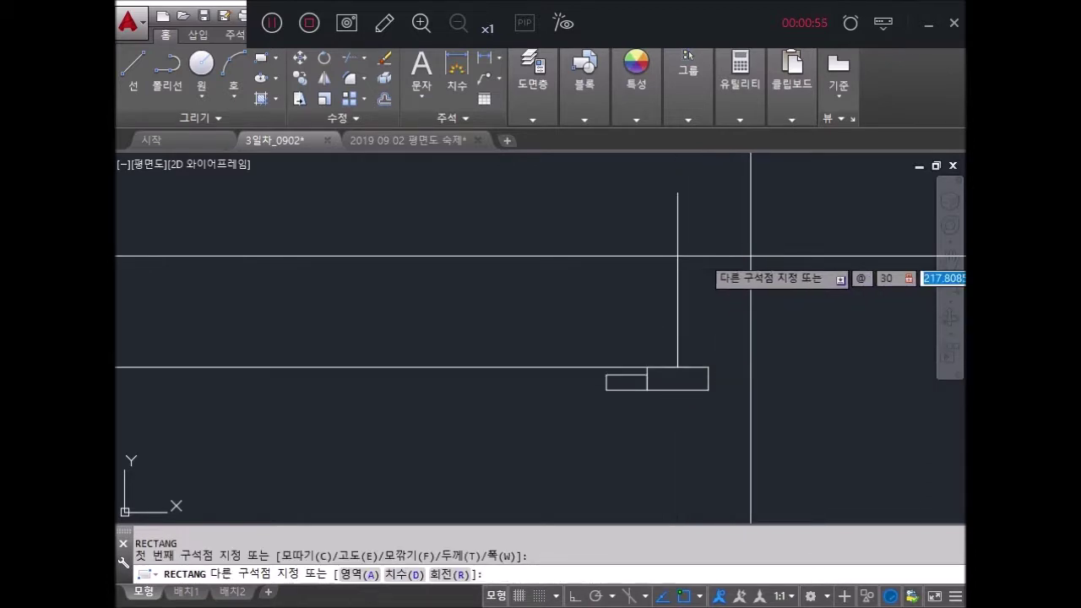
{"action": "key", "text": "Return"}
{"action": "key", "text": "Escape"}
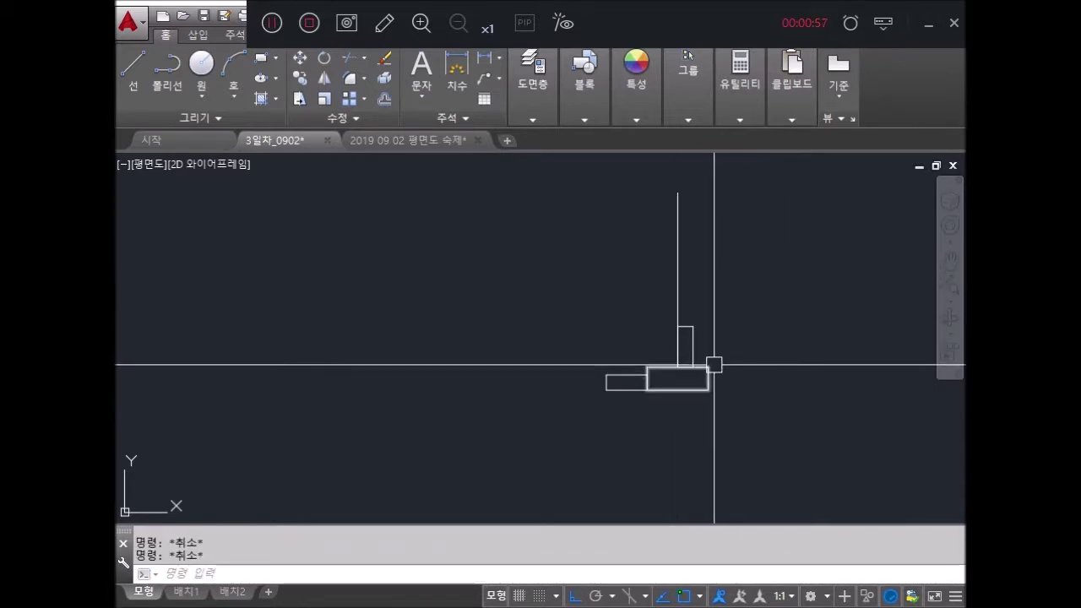
{"action": "type", "text": "ㄴ"}
Step: Add a vertical line and a second 30×80 wall rectangle on the small footing
{"action": "key", "text": "Return"}
{"action": "left_click", "coordinate": [626, 375]}
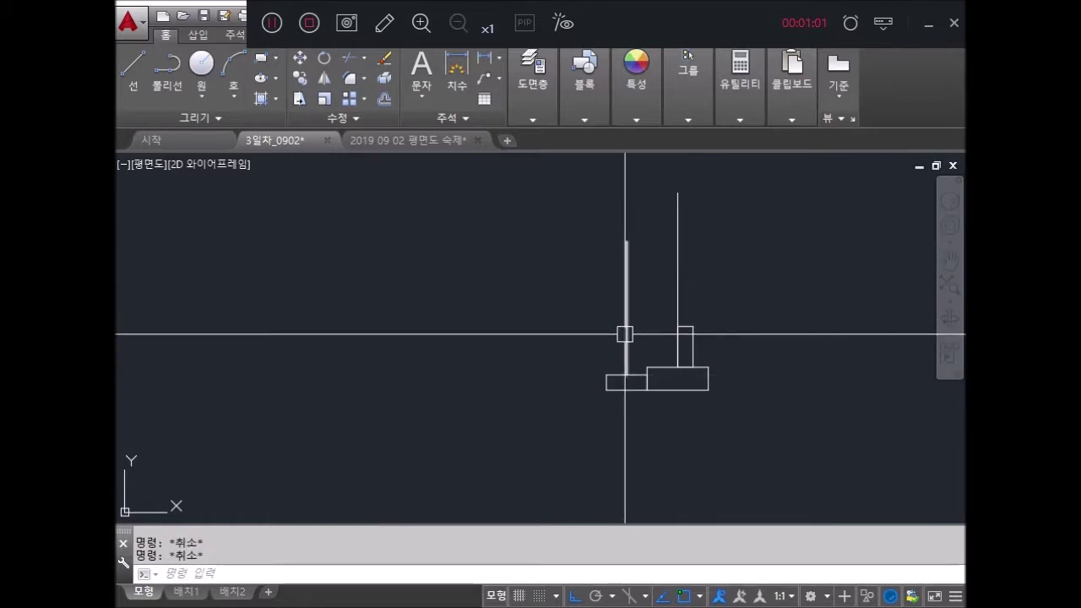
{"action": "type", "text": "rec"}
{"action": "key", "text": "Return"}
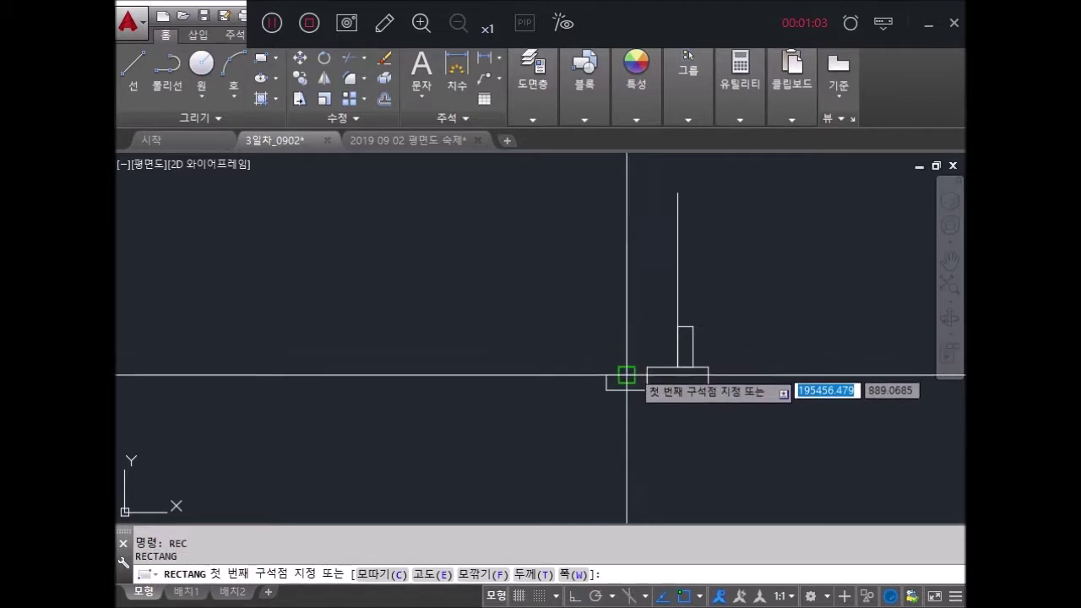
{"action": "left_click", "coordinate": [626, 375]}
{"action": "key", "text": "F8"}
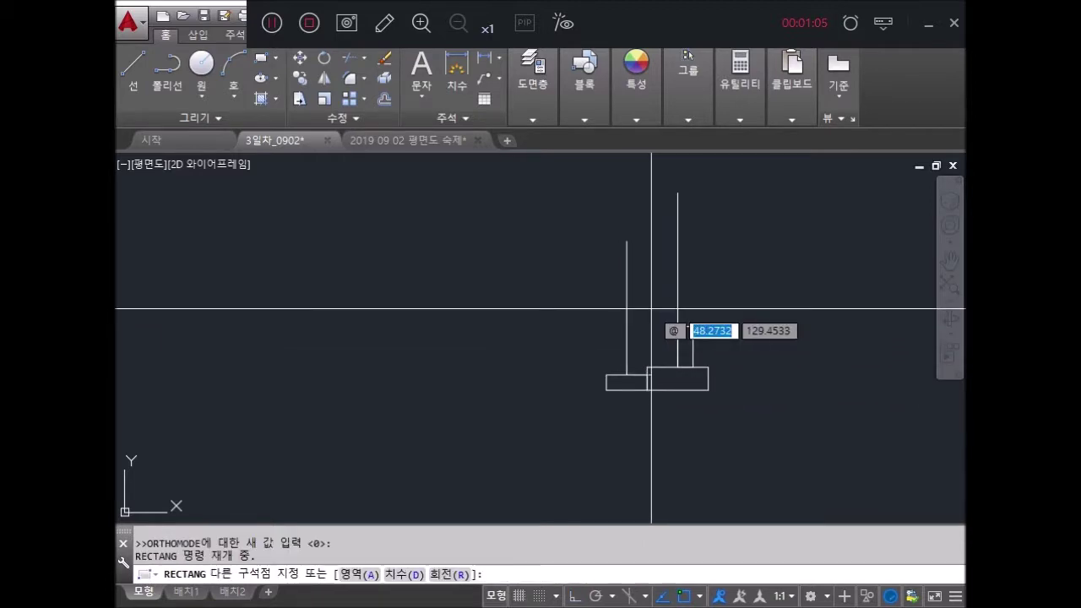
{"action": "type", "text": "0"}
{"action": "key", "text": "Return"}
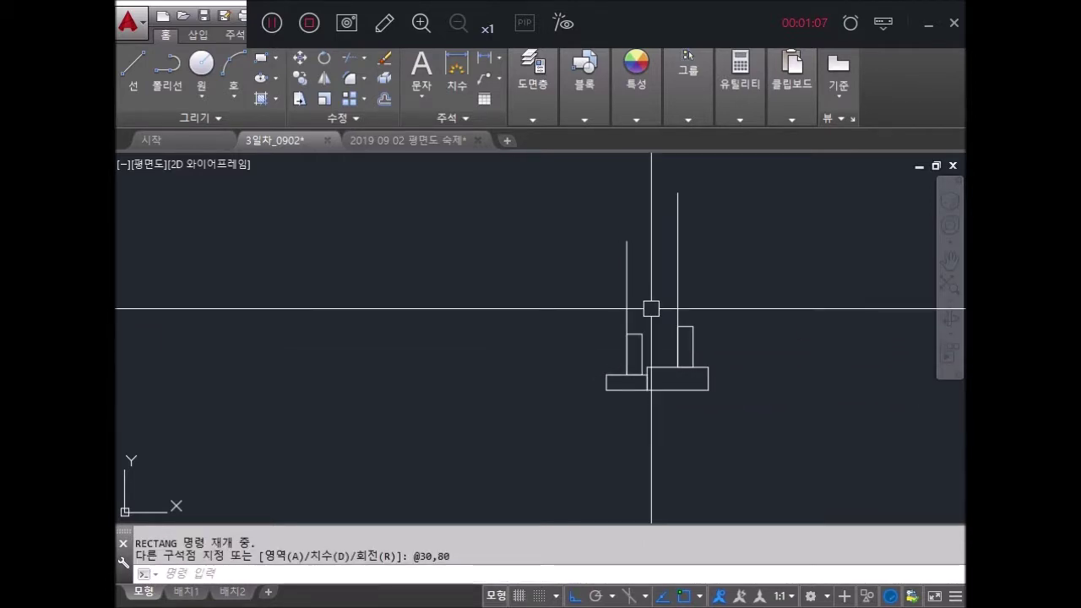
{"action": "key", "text": "Return"}
Step: Window-select both vertical lines
{"action": "middle_click_drag", "start_coordinate": [640, 225], "coordinate": [654, 330]}
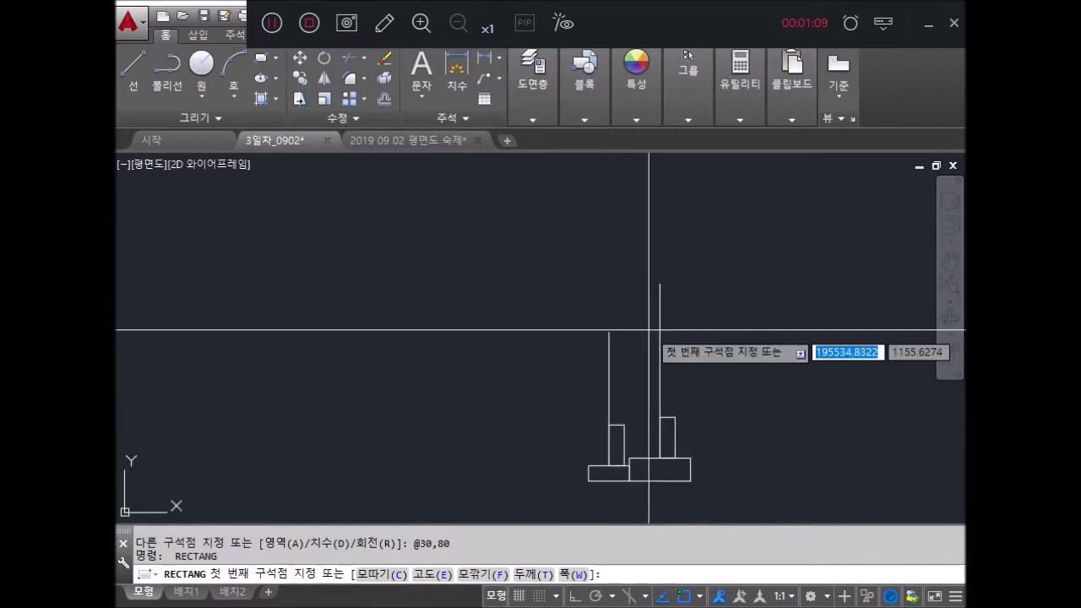
{"action": "key", "text": "Escape"}
{"action": "left_click", "coordinate": [719, 336]}
{"action": "left_click", "coordinate": [495, 285]}
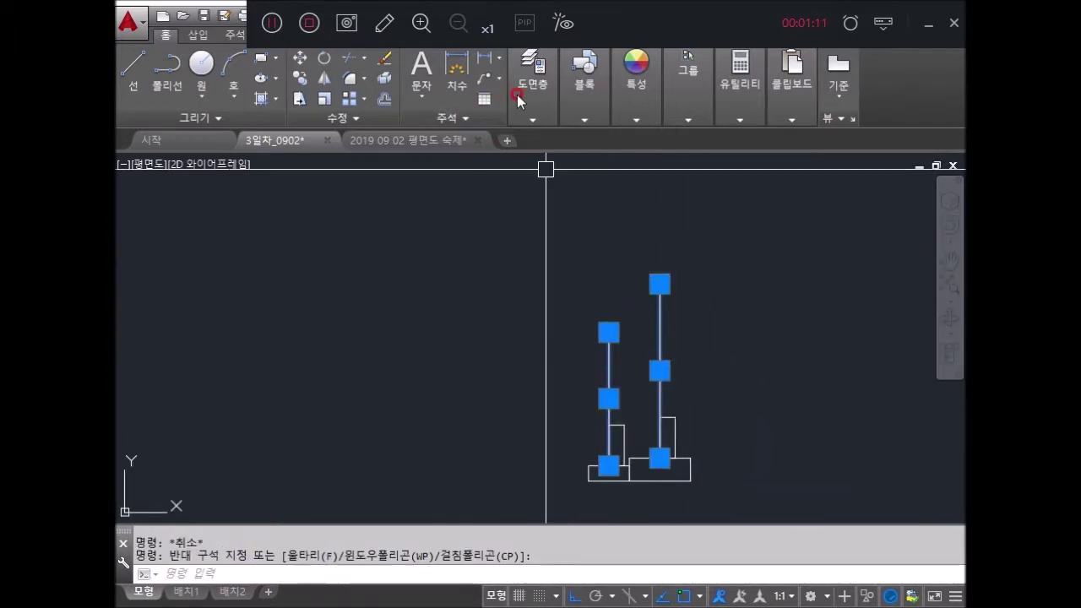
Step: Move the two selected vertical lines onto the CEN layer
{"action": "left_click", "coordinate": [532, 119]}
{"action": "left_click", "coordinate": [585, 119]}
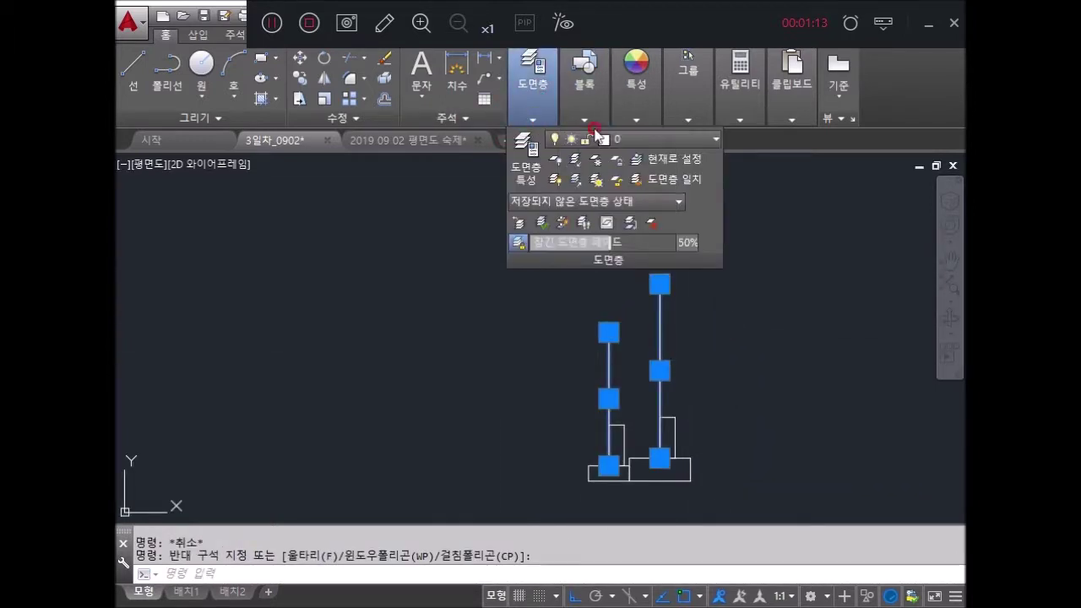
{"action": "left_click", "coordinate": [651, 140]}
{"action": "left_click", "coordinate": [657, 180]}
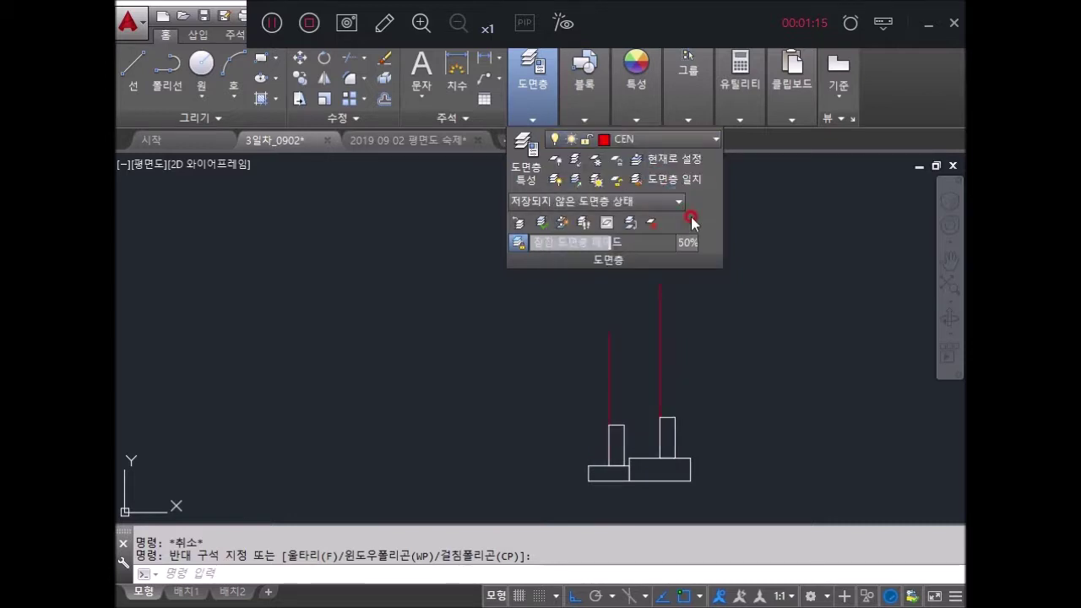
{"action": "scroll", "coordinate": [704, 447], "scroll_direction": "up", "scroll_amount": 1}
{"action": "scroll", "coordinate": [683, 429], "scroll_direction": "up", "scroll_amount": 3}
{"action": "middle_click_drag", "start_coordinate": [683, 430], "coordinate": [695, 342]}
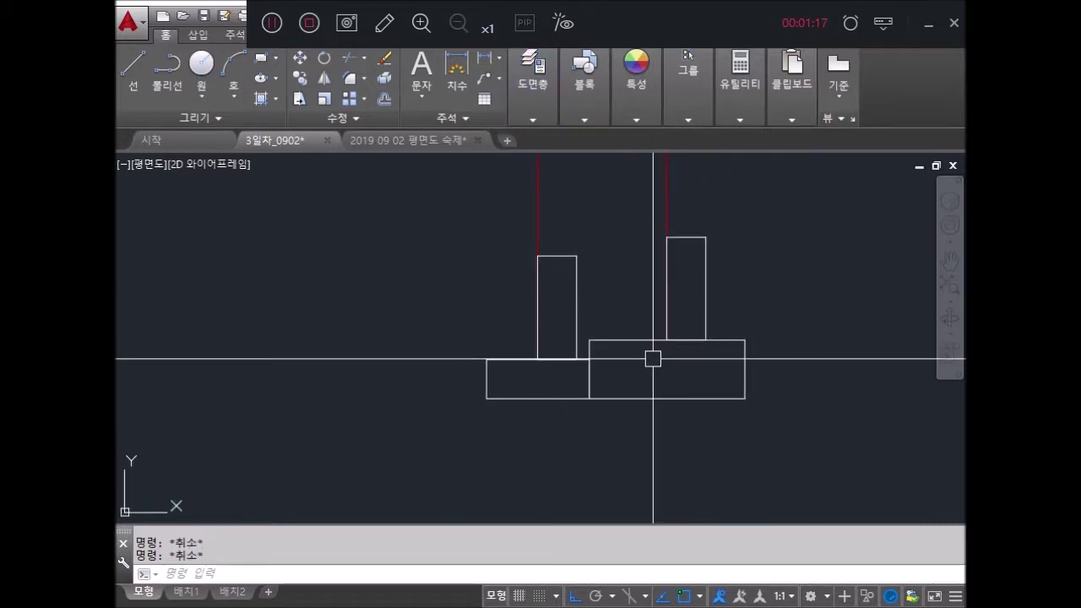
{"action": "type", "text": "ㄴ"}
Step: Draw a ground line leftward from the small rectangle's bottom-left corner
{"action": "key", "text": "Return"}
{"action": "left_click", "coordinate": [541, 385]}
{"action": "left_click", "coordinate": [252, 414]}
{"action": "middle_click_drag", "start_coordinate": [608, 352], "coordinate": [580, 428]}
{"action": "scroll", "coordinate": [559, 430], "scroll_direction": "up", "scroll_amount": 2}
{"action": "left_click", "coordinate": [455, 63]}
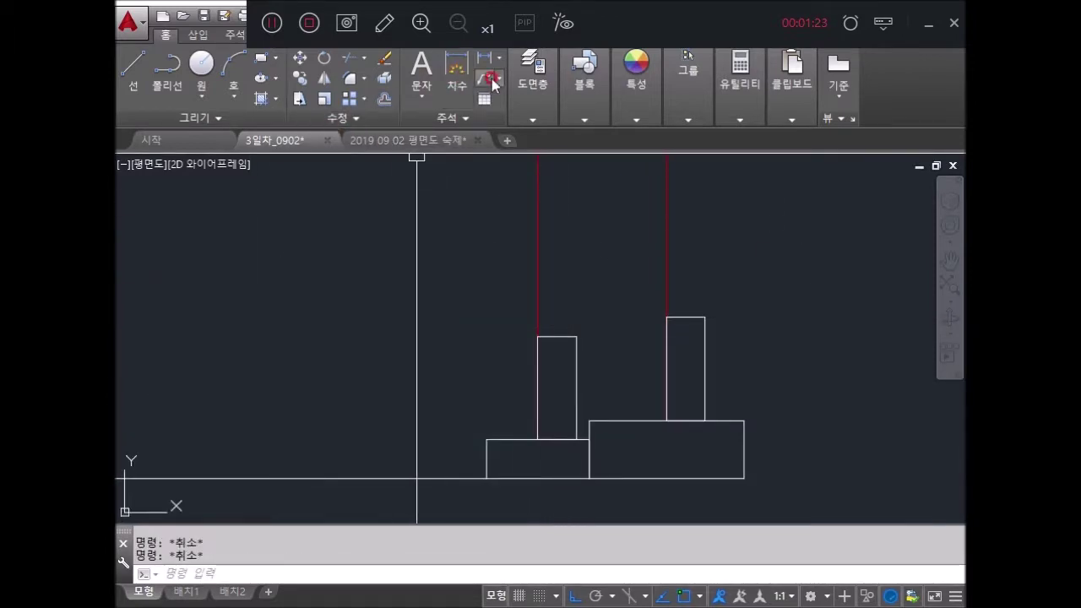
{"action": "left_click", "coordinate": [533, 80]}
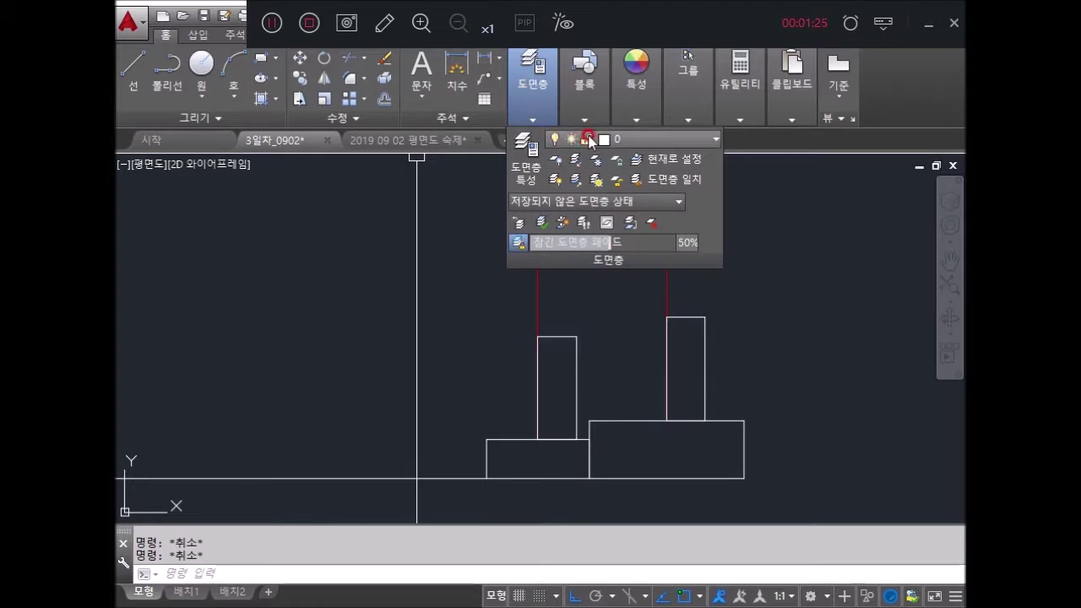
Step: Add 30 dimensions for the wall width and the footing height
{"action": "left_click", "coordinate": [537, 336]}
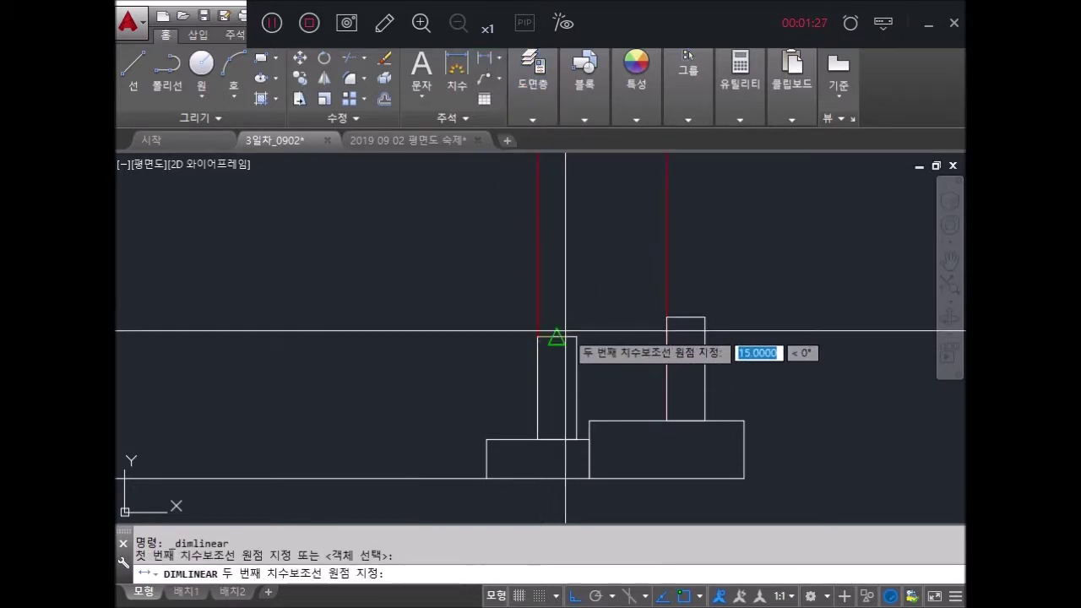
{"action": "left_click", "coordinate": [576, 336]}
{"action": "scroll", "coordinate": [577, 270], "scroll_direction": "down", "scroll_amount": 2}
{"action": "left_click", "coordinate": [572, 334]}
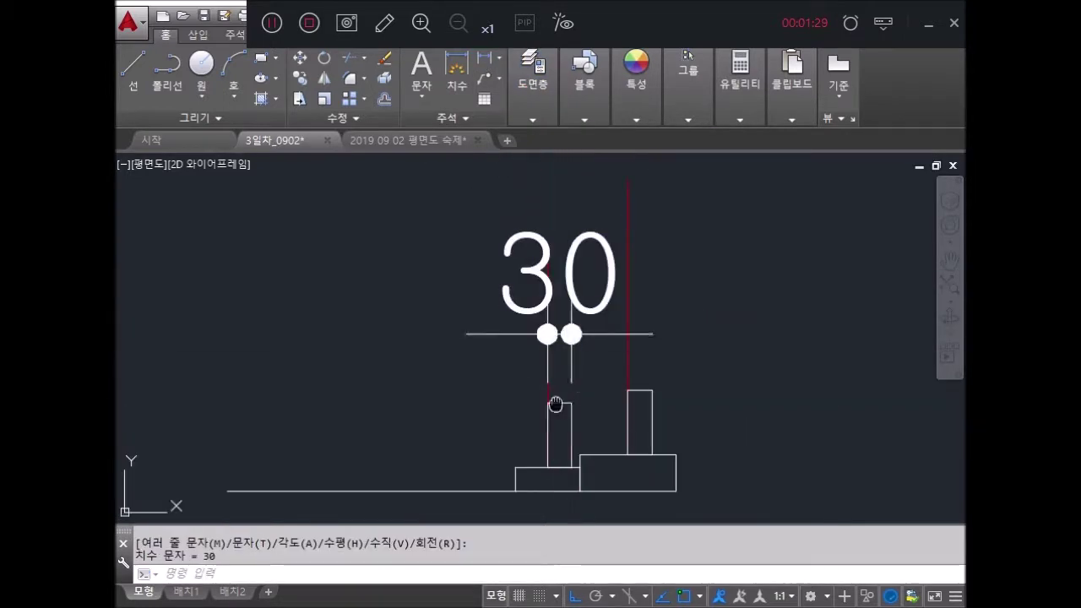
{"action": "key", "text": "Return"}
{"action": "scroll", "coordinate": [555, 406], "scroll_direction": "up", "scroll_amount": 2}
{"action": "left_click", "coordinate": [547, 318]}
{"action": "left_click", "coordinate": [551, 421]}
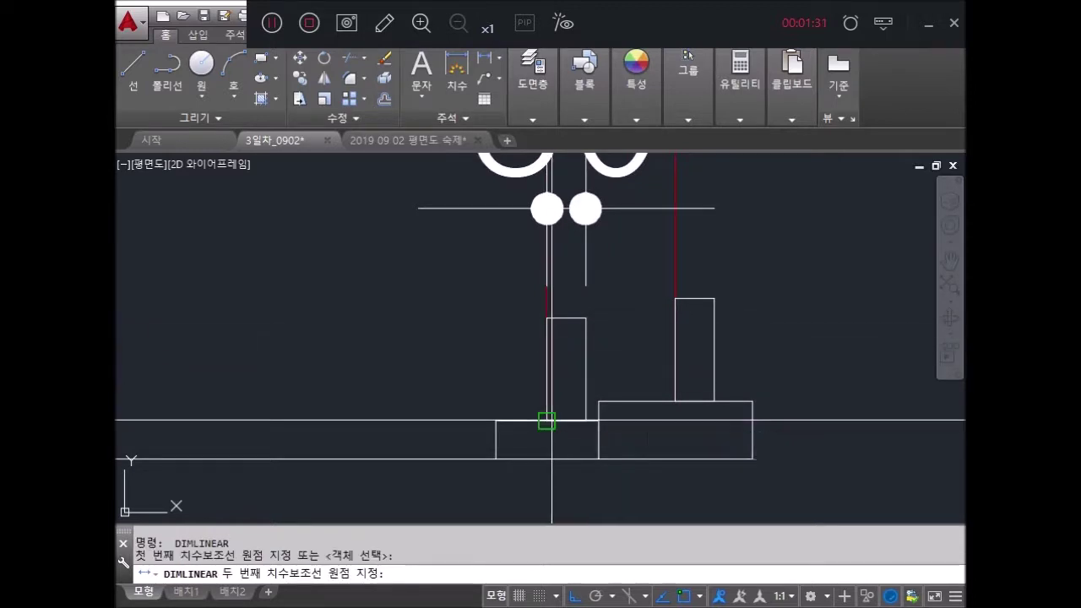
{"action": "left_click", "coordinate": [473, 435]}
{"action": "key", "text": "Return"}
{"action": "key", "text": "Escape"}
Step: Dimension the 80 wall height on the left side of the footing
{"action": "type", "text": "m"}
{"action": "key", "text": "Return"}
{"action": "left_click", "coordinate": [464, 415]}
{"action": "left_click", "coordinate": [464, 413]}
{"action": "key", "text": "Return"}
{"action": "key", "text": "Return"}
{"action": "key", "text": "Escape"}
{"action": "key", "text": "Escape"}
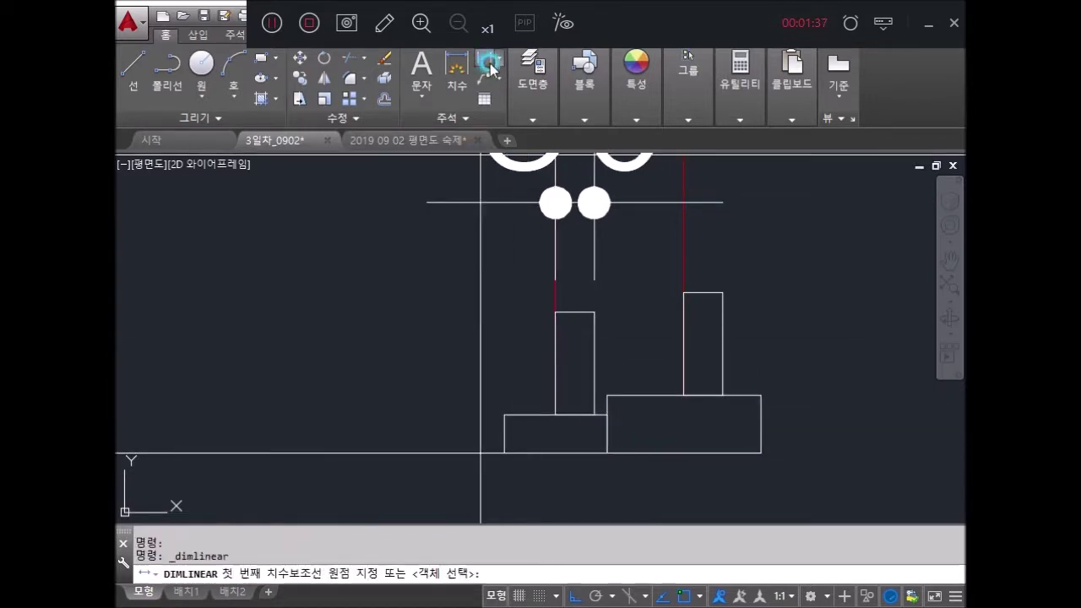
{"action": "left_click", "coordinate": [554, 414]}
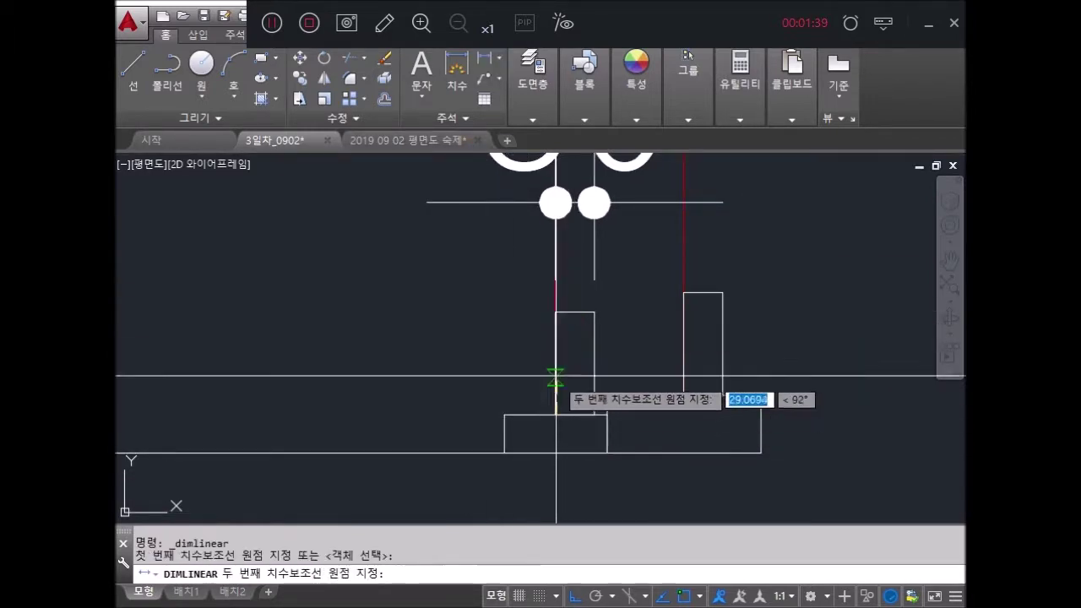
{"action": "left_click", "coordinate": [554, 312]}
{"action": "left_click", "coordinate": [409, 359]}
{"action": "key", "text": "Escape"}
Step: Move the dimension labels to the left of the footing, undoing a mistaken move
{"action": "key", "text": "Return"}
{"action": "left_click", "coordinate": [442, 367]}
{"action": "left_click", "coordinate": [459, 444]}
{"action": "key", "text": "Return"}
{"action": "middle_click_drag", "start_coordinate": [458, 444], "coordinate": [569, 354]}
{"action": "key", "text": "Return"}
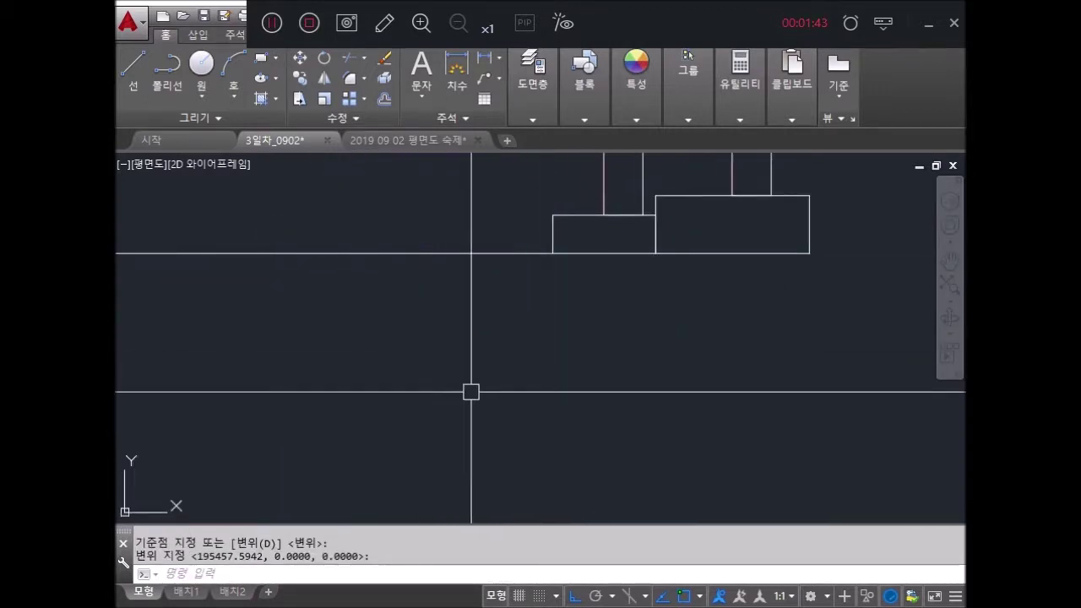
{"action": "key", "text": "ctrl+z"}
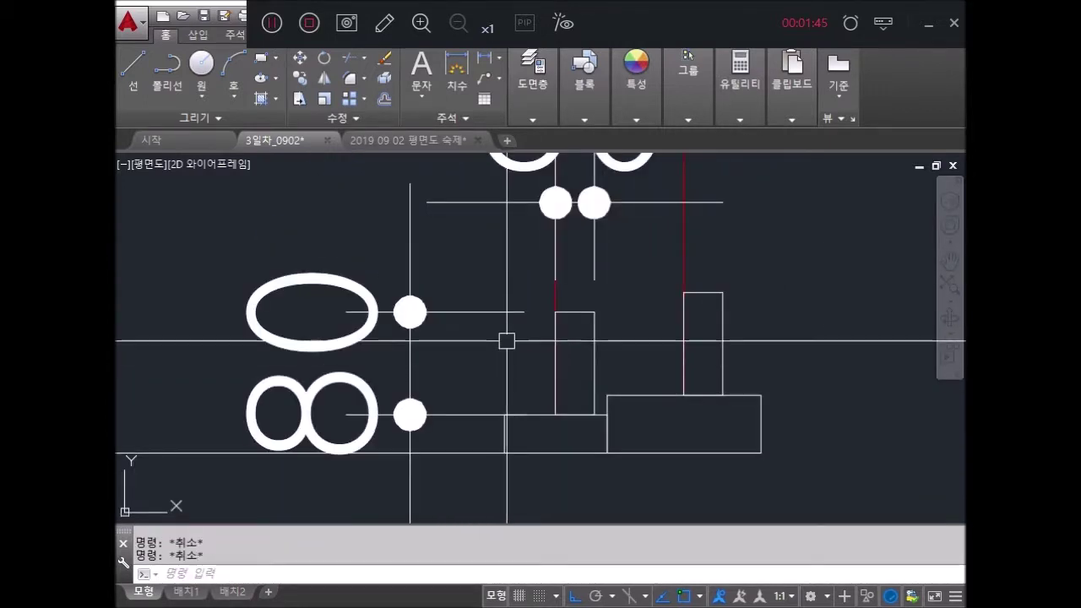
{"action": "type", "text": "M"}
{"action": "left_click", "coordinate": [471, 365]}
{"action": "left_click", "coordinate": [389, 397]}
{"action": "key", "text": "Return"}
{"action": "left_click", "coordinate": [555, 463]}
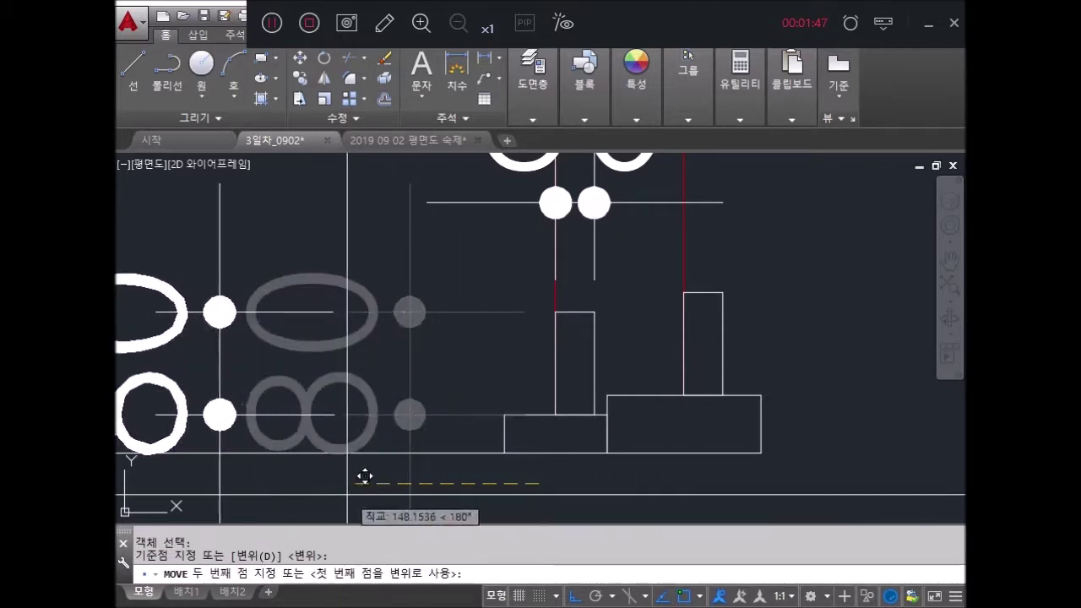
{"action": "left_click", "coordinate": [364, 464]}
{"action": "key", "text": "Return"}
Step: Add a 30 height dimension beside the footing and an 80 width dimension below
{"action": "left_click", "coordinate": [475, 63]}
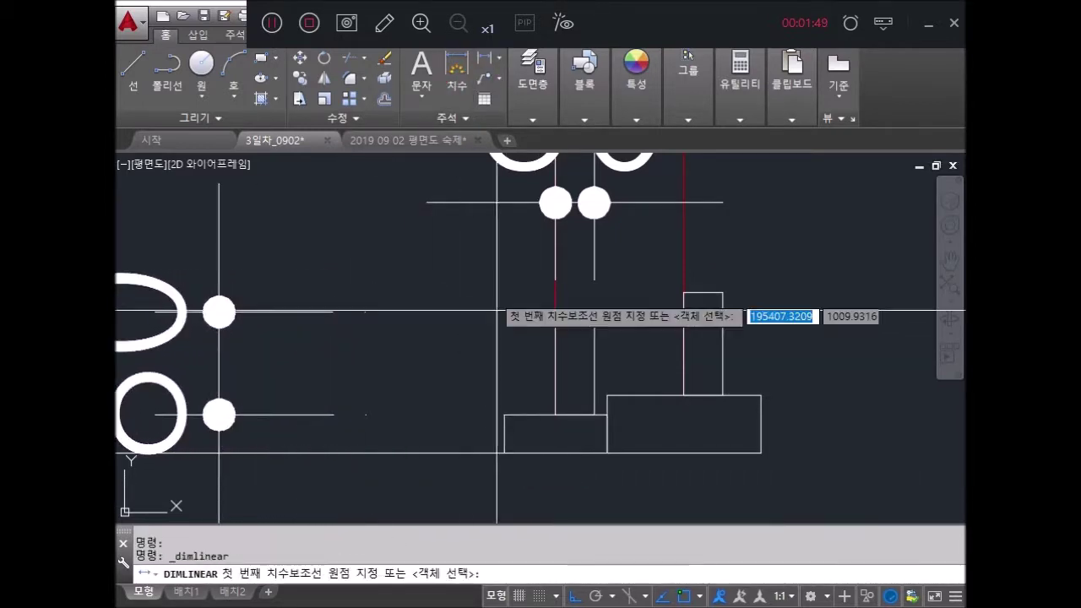
{"action": "left_click", "coordinate": [504, 453]}
{"action": "left_click", "coordinate": [504, 414]}
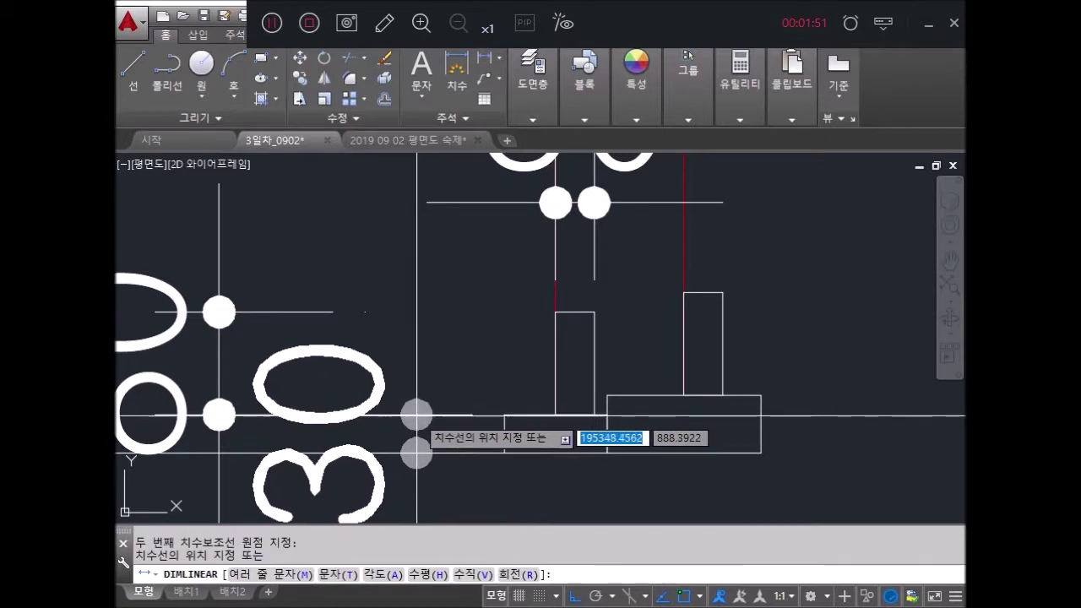
{"action": "left_click", "coordinate": [416, 452]}
{"action": "key", "text": "Return"}
{"action": "left_click", "coordinate": [555, 452]}
{"action": "left_click", "coordinate": [607, 452]}
{"action": "scroll", "coordinate": [586, 393], "scroll_direction": "down", "scroll_amount": 4}
{"action": "left_click", "coordinate": [607, 480]}
Step: Dimension the 120 footing width and shift its text to the right
{"action": "key", "text": "Return"}
{"action": "scroll", "coordinate": [607, 396], "scroll_direction": "up", "scroll_amount": 1}
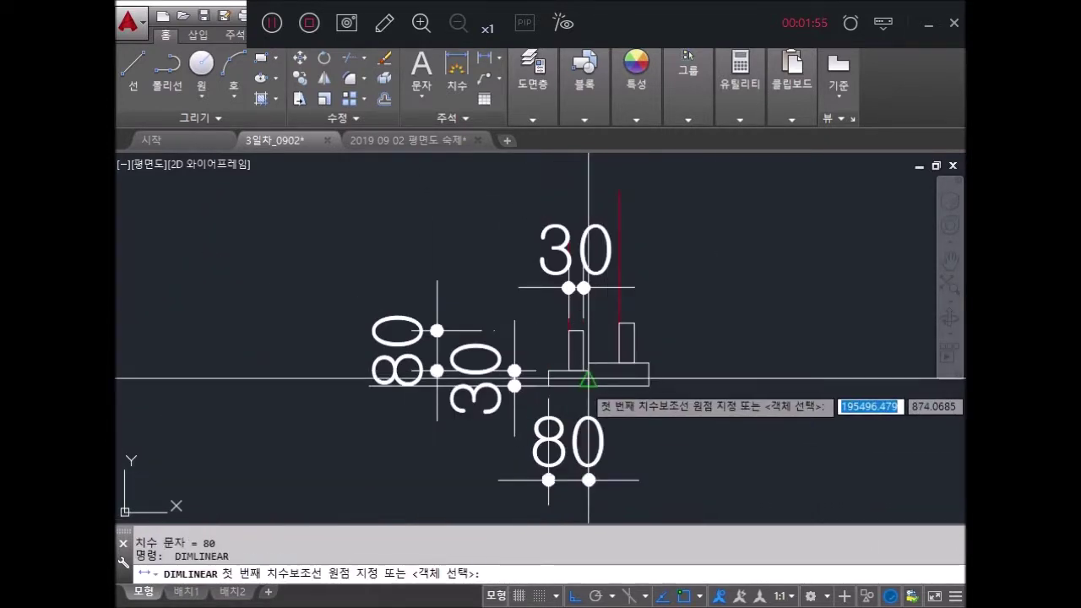
{"action": "scroll", "coordinate": [601, 391], "scroll_direction": "up", "scroll_amount": 2}
{"action": "scroll", "coordinate": [591, 384], "scroll_direction": "up", "scroll_amount": 1}
{"action": "left_click", "coordinate": [588, 382]}
{"action": "left_click", "coordinate": [741, 381]}
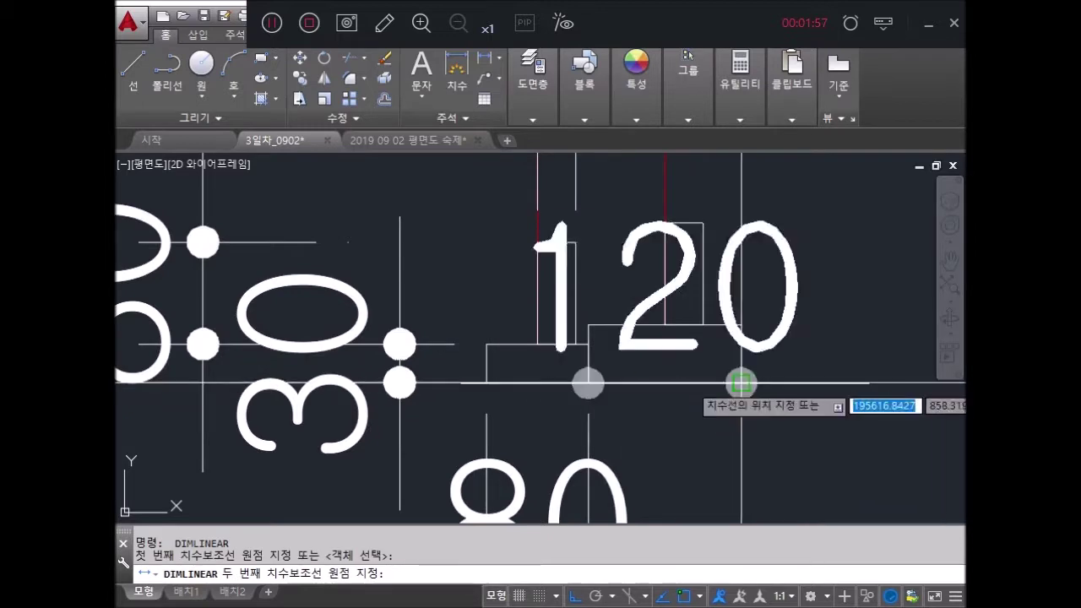
{"action": "scroll", "coordinate": [699, 306], "scroll_direction": "down", "scroll_amount": 3}
{"action": "left_click", "coordinate": [660, 453]}
{"action": "middle_click_drag", "start_coordinate": [660, 456], "coordinate": [660, 545]}
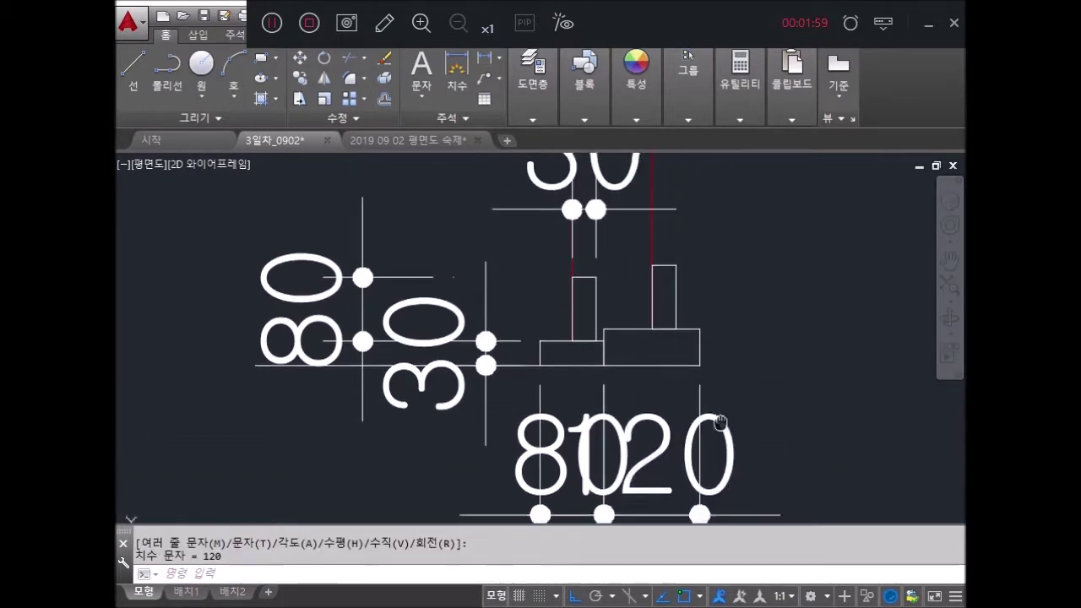
{"action": "left_click", "coordinate": [650, 473]}
{"action": "left_click", "coordinate": [651, 480]}
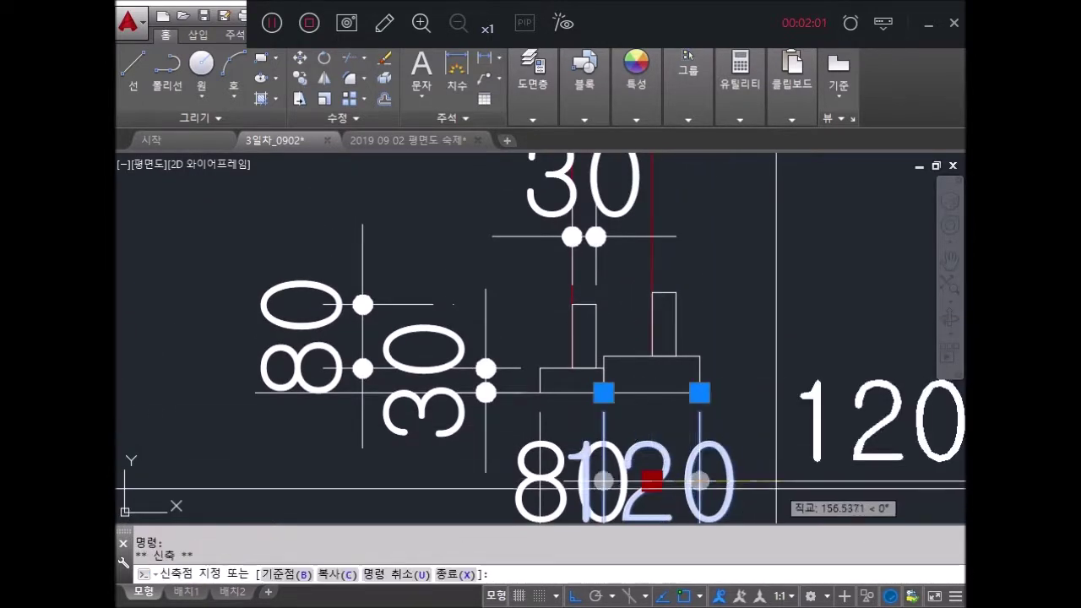
{"action": "left_click", "coordinate": [878, 480]}
Step: Pan back across the detail and begin selecting the dimensions to copy
{"action": "key", "text": "Return"}
{"action": "middle_click_drag", "start_coordinate": [646, 472], "coordinate": [625, 415]}
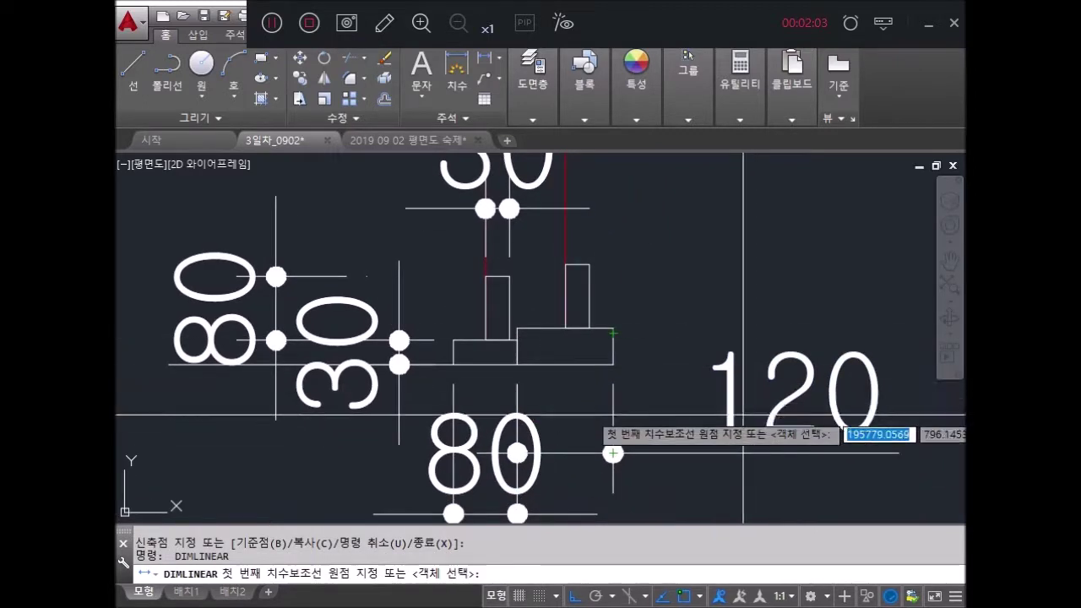
{"action": "mouse_move", "coordinate": [676, 360]}
{"action": "middle_mouse_down"}
{"action": "mouse_move", "coordinate": [637, 379]}
{"action": "mouse_move", "coordinate": [607, 280]}
{"action": "middle_mouse_up"}
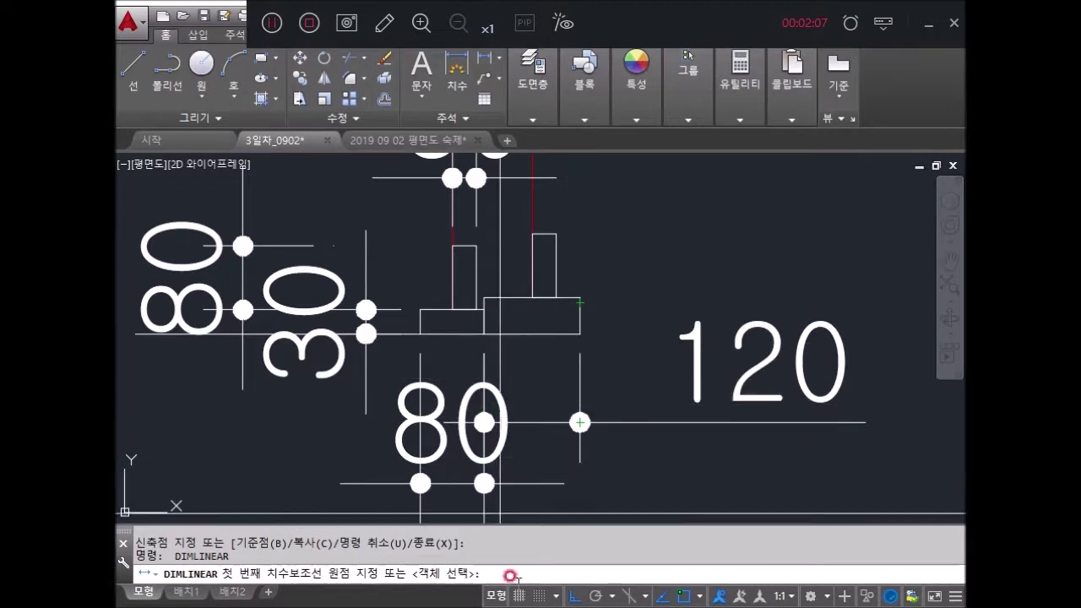
{"action": "scroll", "coordinate": [579, 422], "scroll_direction": "down", "scroll_amount": 1}
{"action": "scroll", "coordinate": [579, 380], "scroll_direction": "down", "scroll_amount": 1}
{"action": "key", "text": "Escape"}
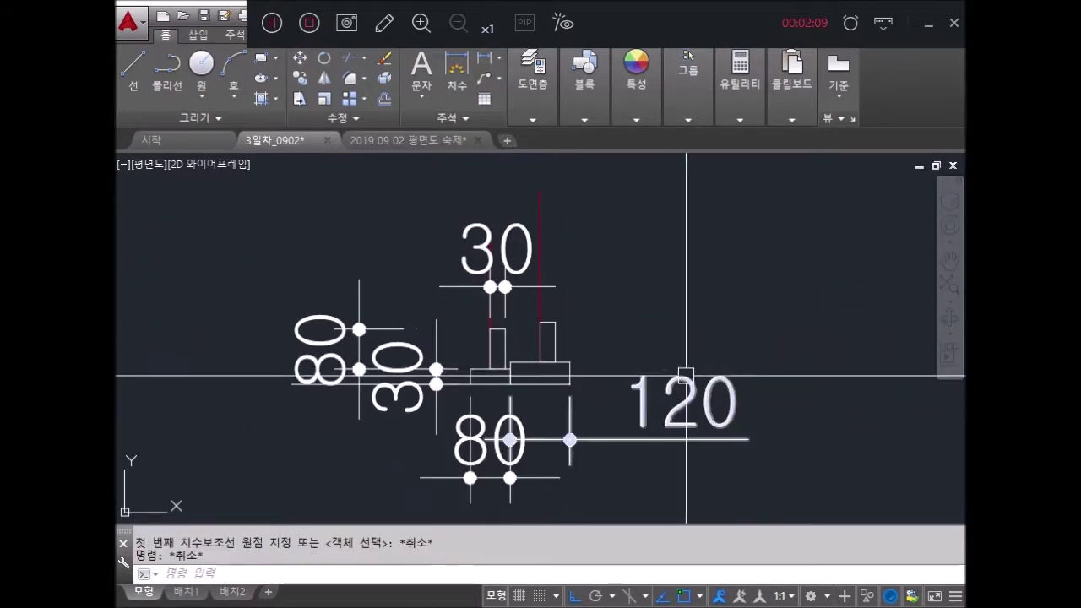
{"action": "type", "text": "do"}
{"action": "key", "text": "Return"}
{"action": "scroll", "coordinate": [689, 371], "scroll_direction": "down", "scroll_amount": 2}
{"action": "left_click", "coordinate": [681, 459]}
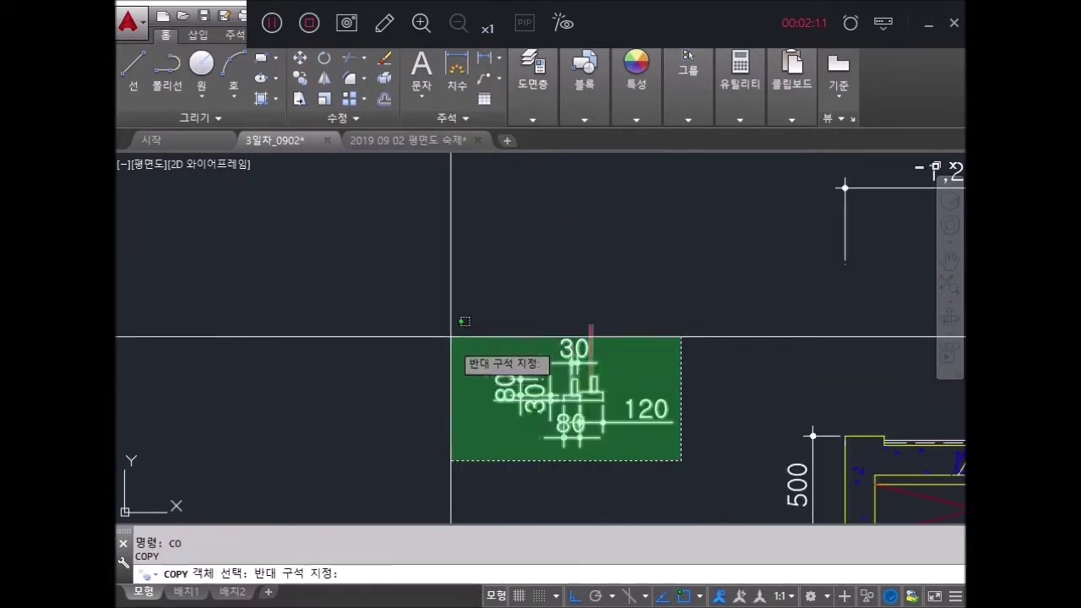
Step: Copy the footing detail with its dimensions and place the copy beside the original
{"action": "left_click", "coordinate": [450, 337]}
{"action": "key", "text": "Return"}
{"action": "middle_click_drag", "start_coordinate": [470, 272], "coordinate": [651, 300]}
{"action": "middle_click_drag", "start_coordinate": [816, 272], "coordinate": [593, 284]}
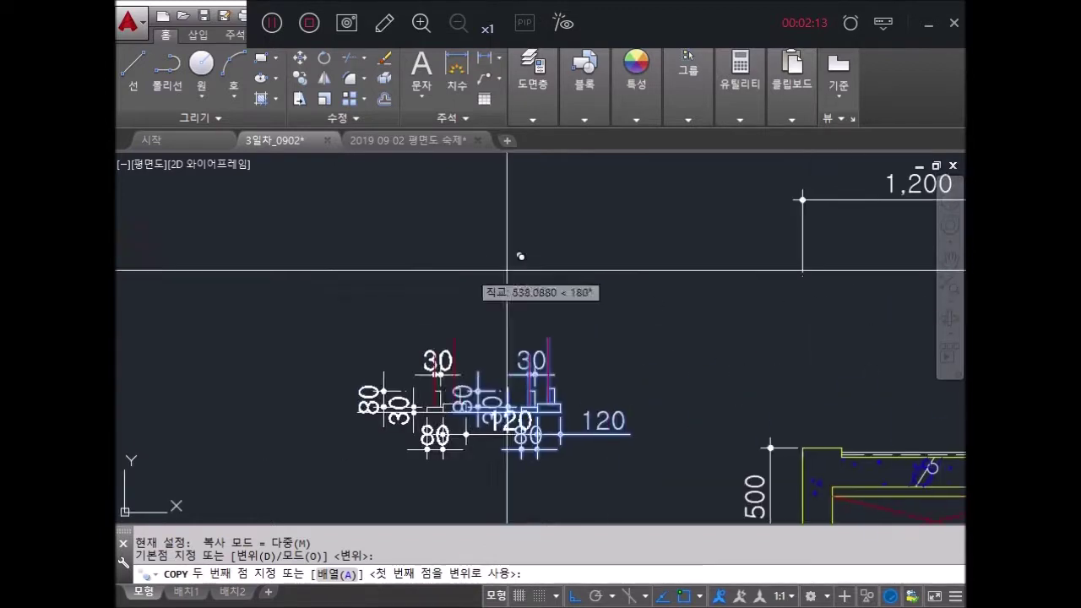
{"action": "left_click", "coordinate": [364, 272]}
{"action": "key", "text": "Escape"}
Step: Erase the dimensions from the copied footing detail with a window selection
{"action": "type", "text": "e"}
{"action": "key", "text": "Return"}
{"action": "scroll", "coordinate": [232, 386], "scroll_direction": "up", "scroll_amount": 5}
{"action": "middle_click_drag", "start_coordinate": [425, 463], "coordinate": [495, 385]}
{"action": "left_click", "coordinate": [494, 386]}
{"action": "left_click", "coordinate": [290, 309]}
{"action": "key", "text": "Return"}
Step: Erase the leftover 120 and 80 dimensions from the copy
{"action": "key", "text": "Return"}
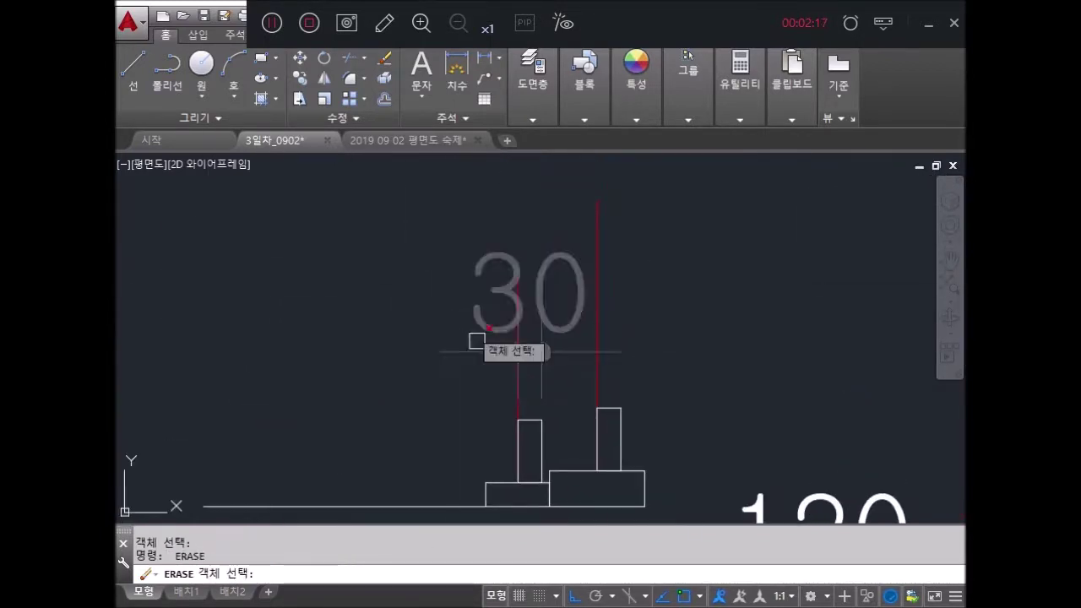
{"action": "middle_click_drag", "start_coordinate": [449, 280], "coordinate": [387, 158]}
{"action": "left_click", "coordinate": [516, 224]}
{"action": "key", "text": "Return"}
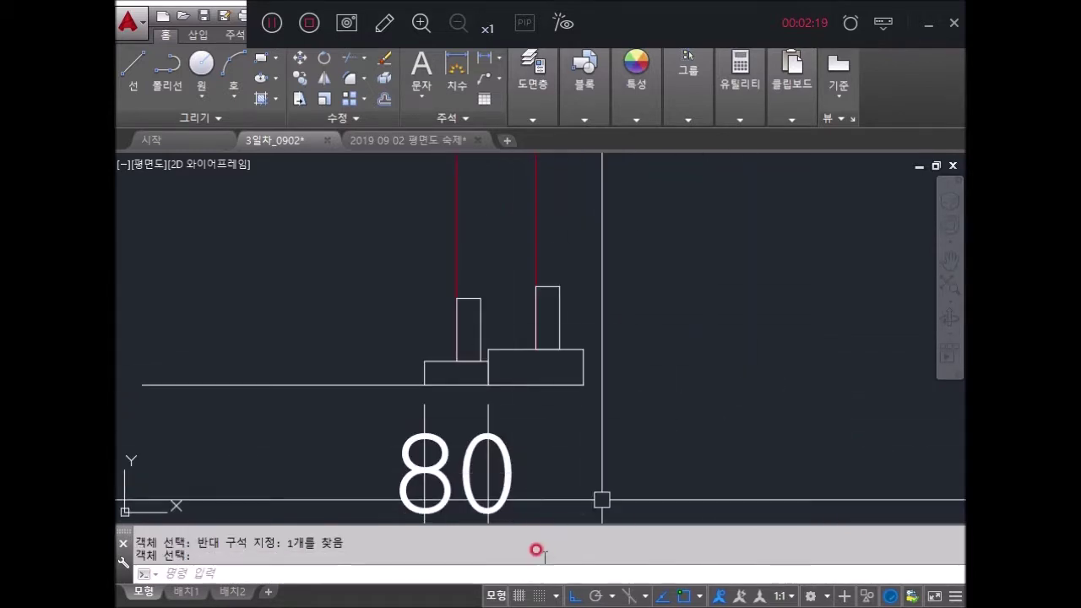
{"action": "left_click", "coordinate": [505, 488]}
{"action": "key", "text": "Return"}
{"action": "scroll", "coordinate": [541, 361], "scroll_direction": "down", "scroll_amount": 2}
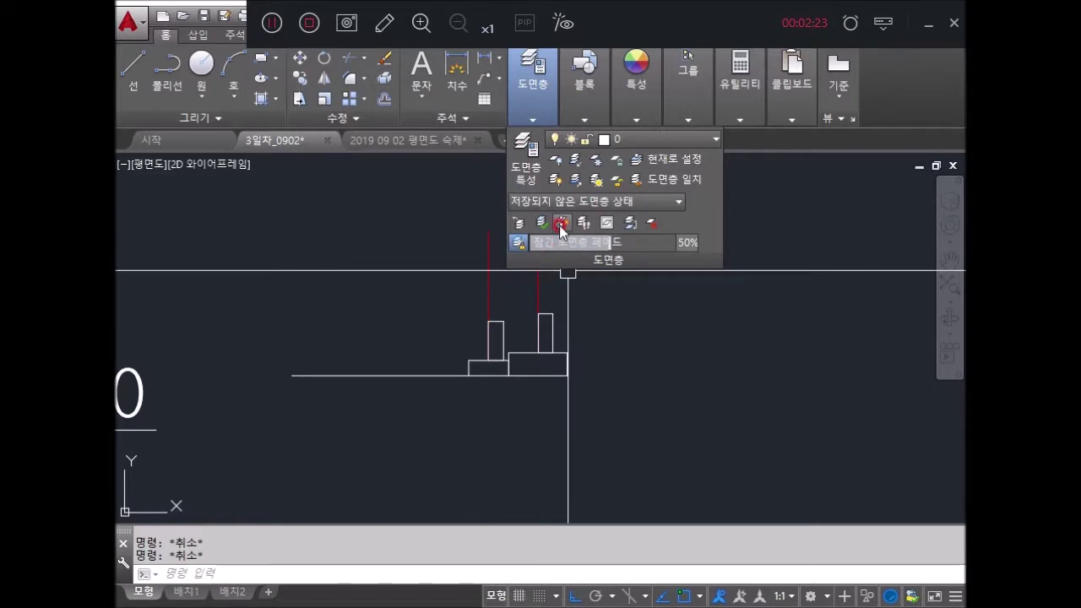
{"action": "scroll", "coordinate": [494, 353], "scroll_direction": "up", "scroll_amount": 3}
{"action": "type", "text": "l"}
{"action": "key", "text": "Return"}
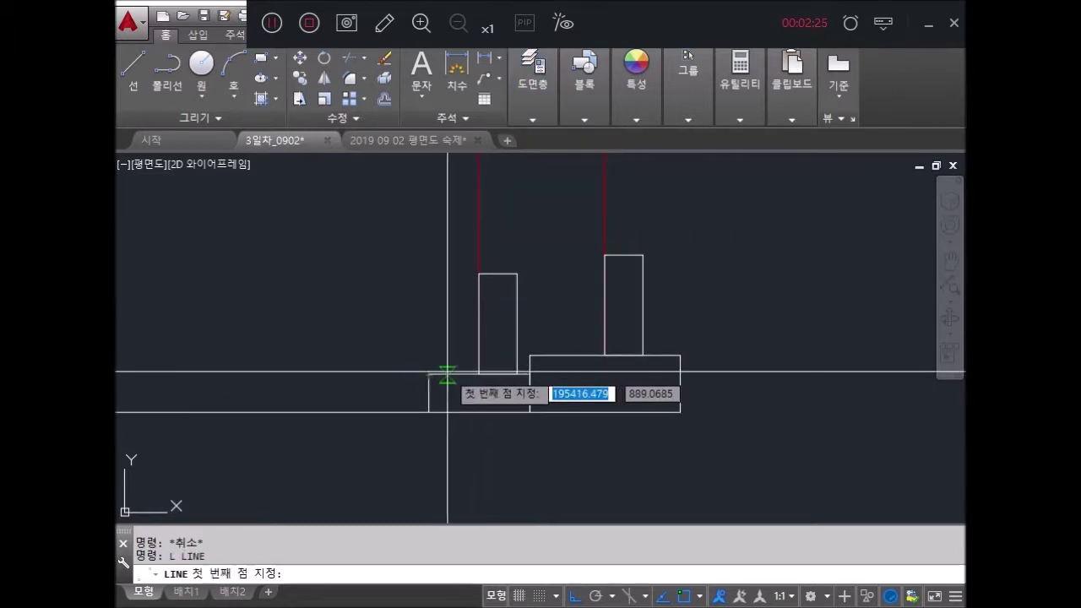
Step: Offset the wall rectangle 30 to the left
{"action": "key", "text": "Escape"}
{"action": "left_click", "coordinate": [480, 365]}
{"action": "left_click", "coordinate": [507, 275]}
{"action": "key", "text": "Escape"}
{"action": "type", "text": "o"}
{"action": "key", "text": "Return"}
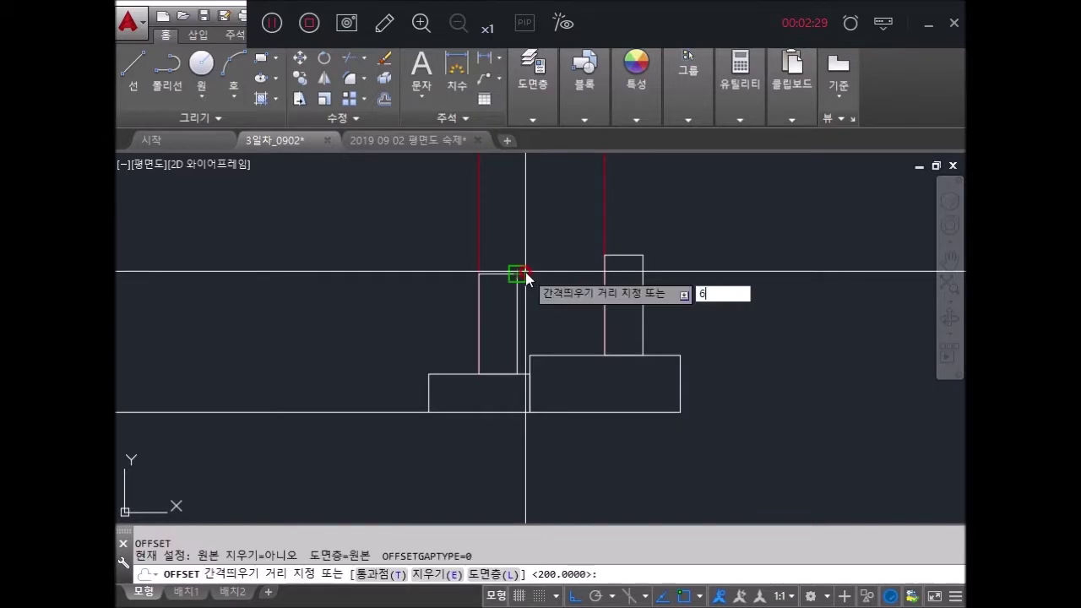
{"action": "type", "text": "30"}
{"action": "key", "text": "Return"}
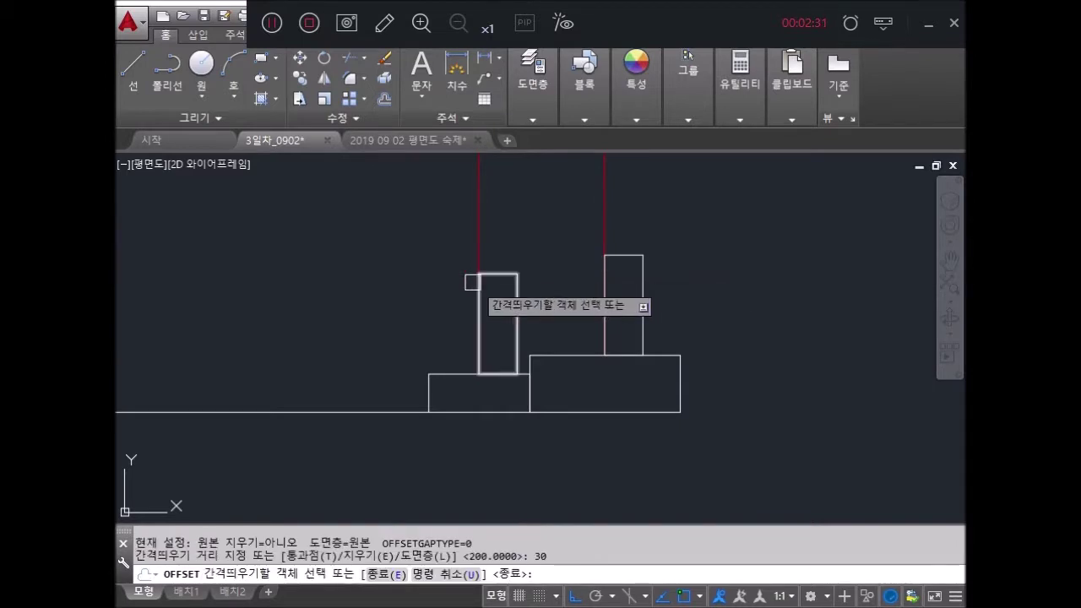
{"action": "left_click", "coordinate": [471, 282]}
{"action": "left_click", "coordinate": [456, 237]}
Step: Offset two more lines by 30, one outward and one to the right
{"action": "middle_click_drag", "start_coordinate": [579, 249], "coordinate": [547, 302]}
{"action": "left_click", "coordinate": [572, 279]}
{"action": "left_click", "coordinate": [552, 262]}
{"action": "left_click", "coordinate": [573, 270]}
{"action": "left_click", "coordinate": [651, 276]}
{"action": "key", "text": "Escape"}
{"action": "key", "text": "Escape"}
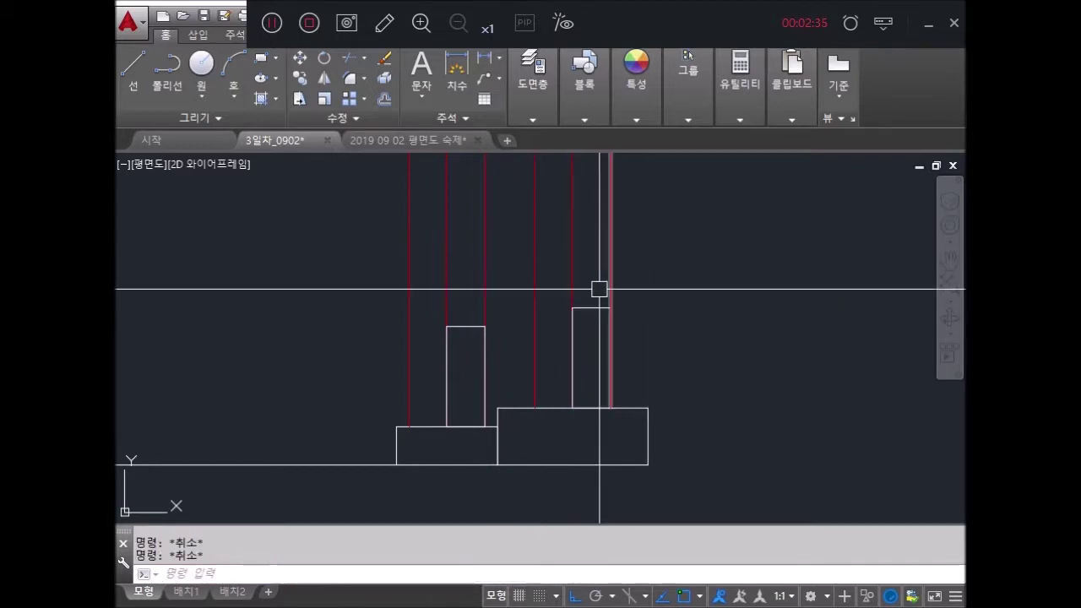
Step: Draw three vertical lines up from the footing and rectangle corners past the red centre lines
{"action": "type", "text": "l"}
{"action": "key", "text": "Return"}
{"action": "left_click", "coordinate": [497, 408]}
{"action": "scroll", "coordinate": [532, 414], "scroll_direction": "down", "scroll_amount": 4}
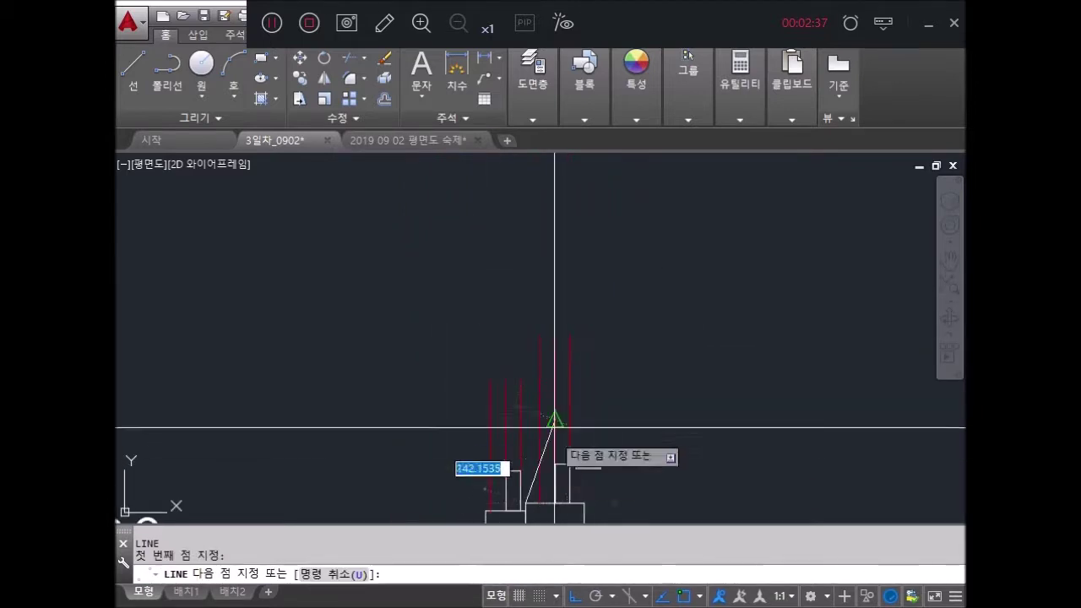
{"action": "left_click", "coordinate": [615, 297]}
{"action": "key", "text": "Return"}
{"action": "key", "text": "Return"}
{"action": "left_click", "coordinate": [584, 503]}
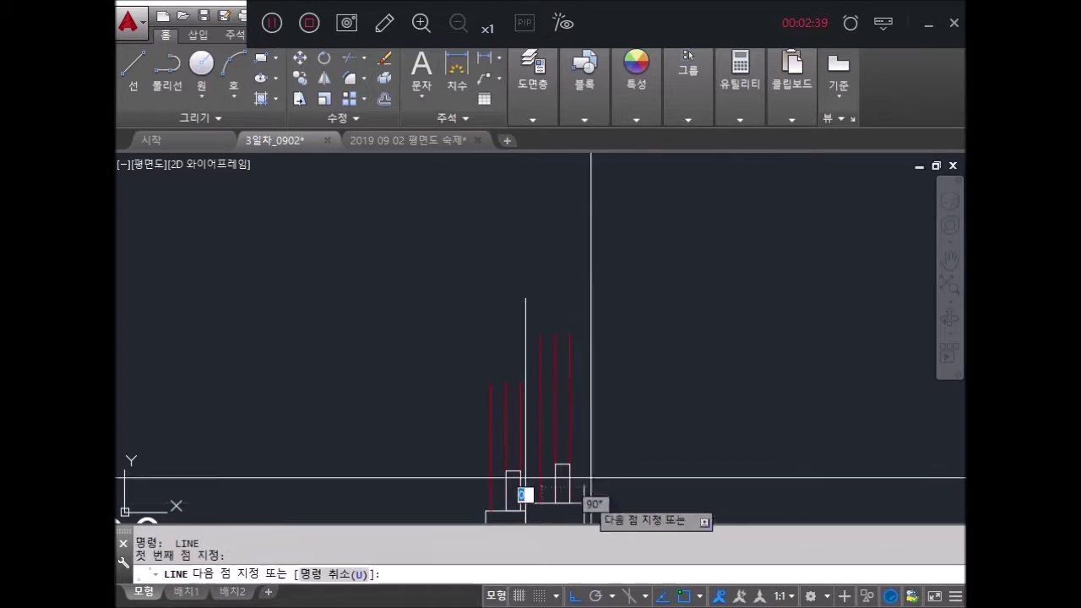
{"action": "left_click", "coordinate": [593, 291]}
{"action": "key", "text": "Return"}
{"action": "key", "text": "Return"}
{"action": "left_click", "coordinate": [487, 509]}
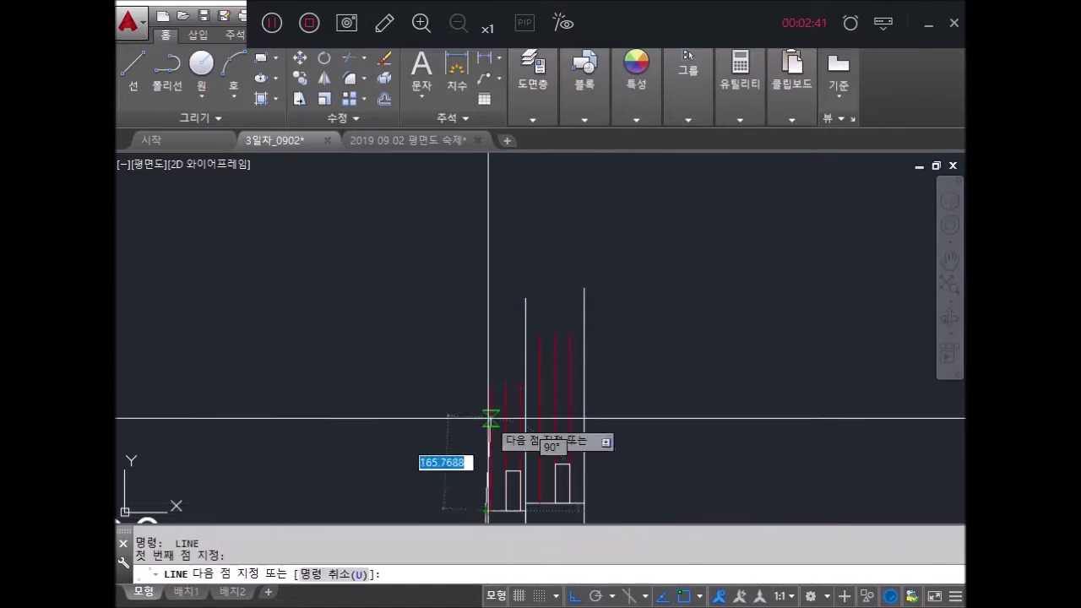
{"action": "left_click", "coordinate": [488, 276]}
{"action": "key", "text": "Return"}
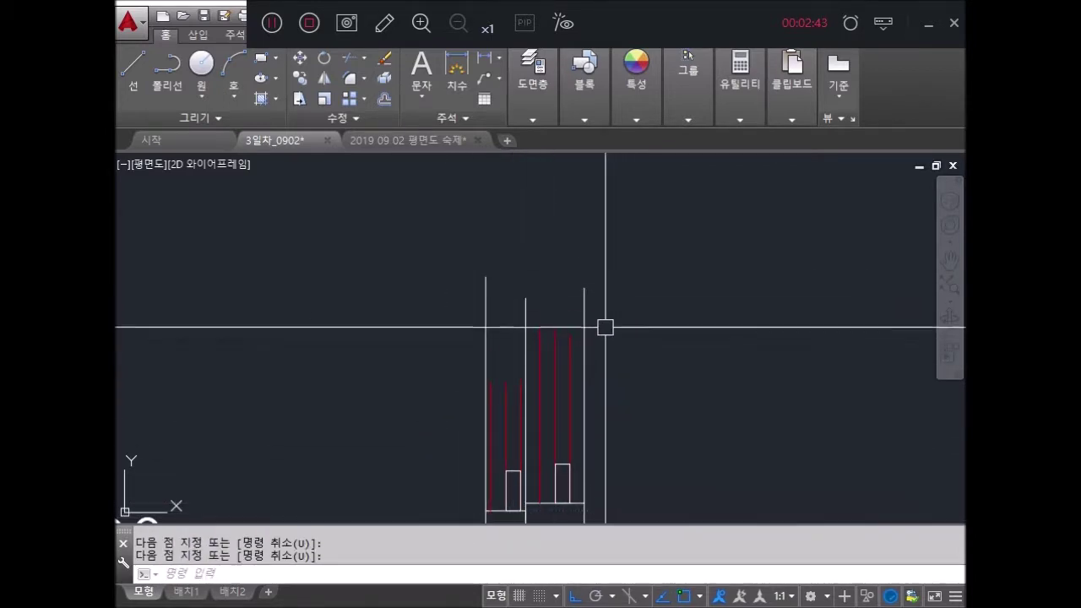
{"action": "scroll", "coordinate": [616, 342], "scroll_direction": "down", "scroll_amount": 4}
{"action": "scroll", "coordinate": [572, 353], "scroll_direction": "up", "scroll_amount": 5}
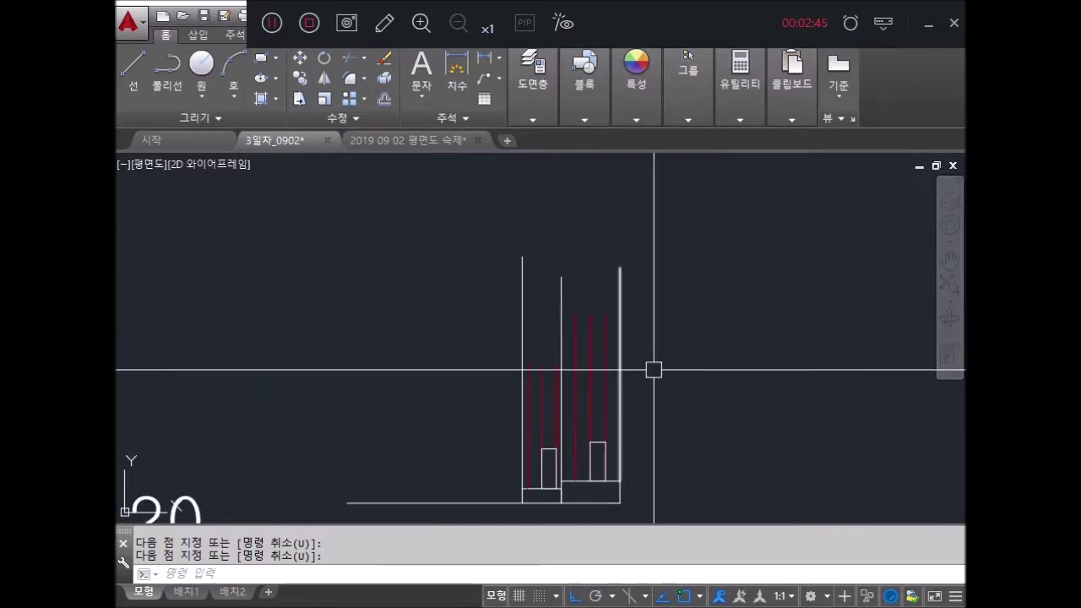
{"action": "scroll", "coordinate": [616, 379], "scroll_direction": "up", "scroll_amount": 2}
{"action": "scroll", "coordinate": [611, 382], "scroll_direction": "down", "scroll_amount": 2}
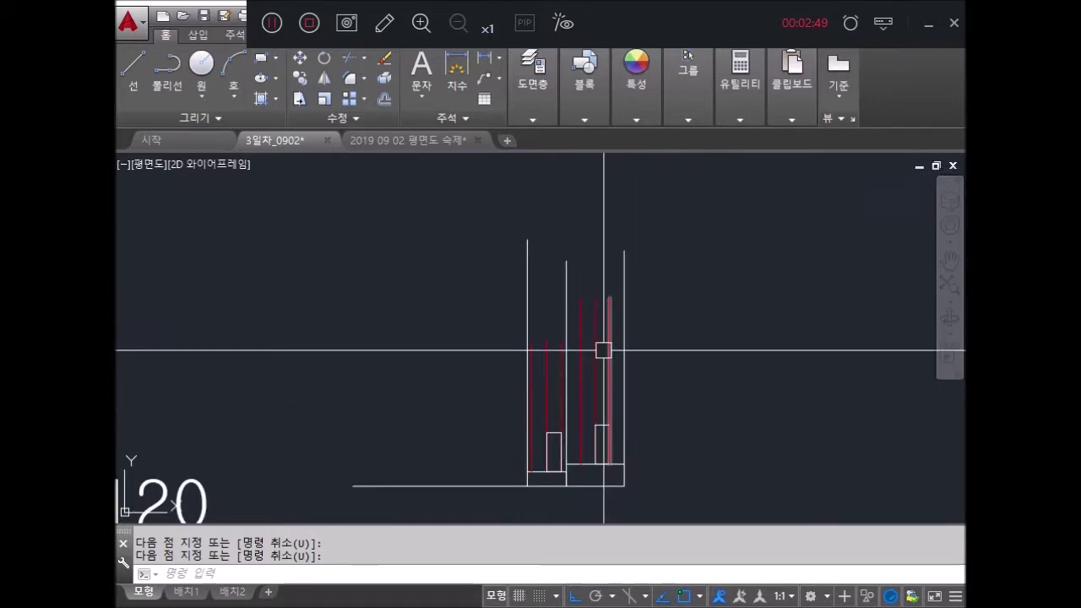
{"action": "scroll", "coordinate": [628, 334], "scroll_direction": "down", "scroll_amount": 3}
{"action": "scroll", "coordinate": [621, 365], "scroll_direction": "down", "scroll_amount": 2}
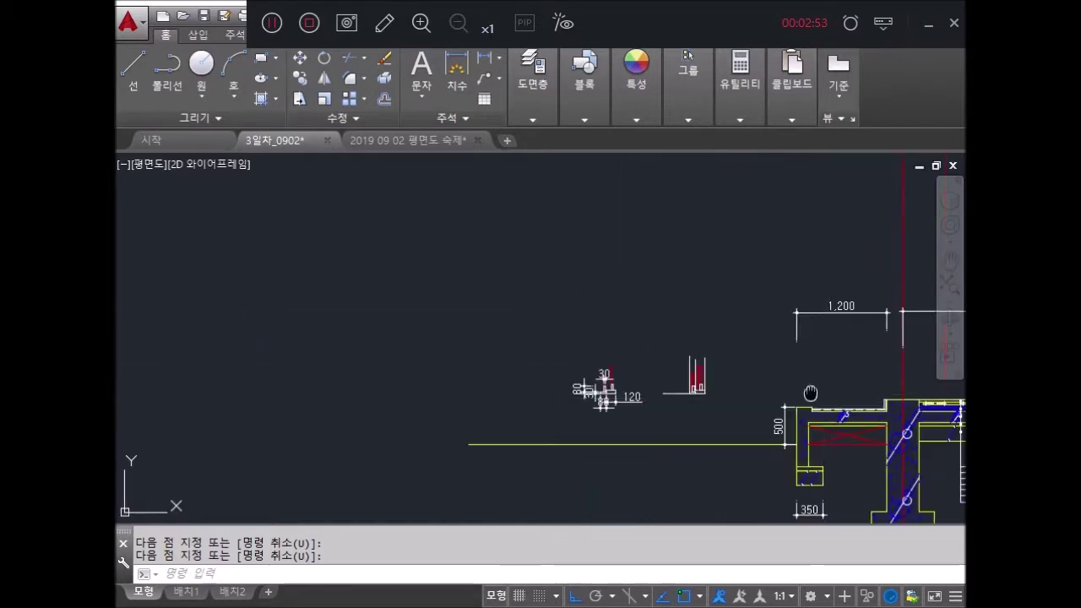
{"action": "scroll", "coordinate": [743, 384], "scroll_direction": "up", "scroll_amount": 4}
Step: Offset the slab's horizontal line 2400 upward
{"action": "key", "text": "Escape"}
{"action": "key", "text": "Escape"}
{"action": "key", "text": "Escape"}
{"action": "middle_click_drag", "start_coordinate": [783, 404], "coordinate": [639, 375]}
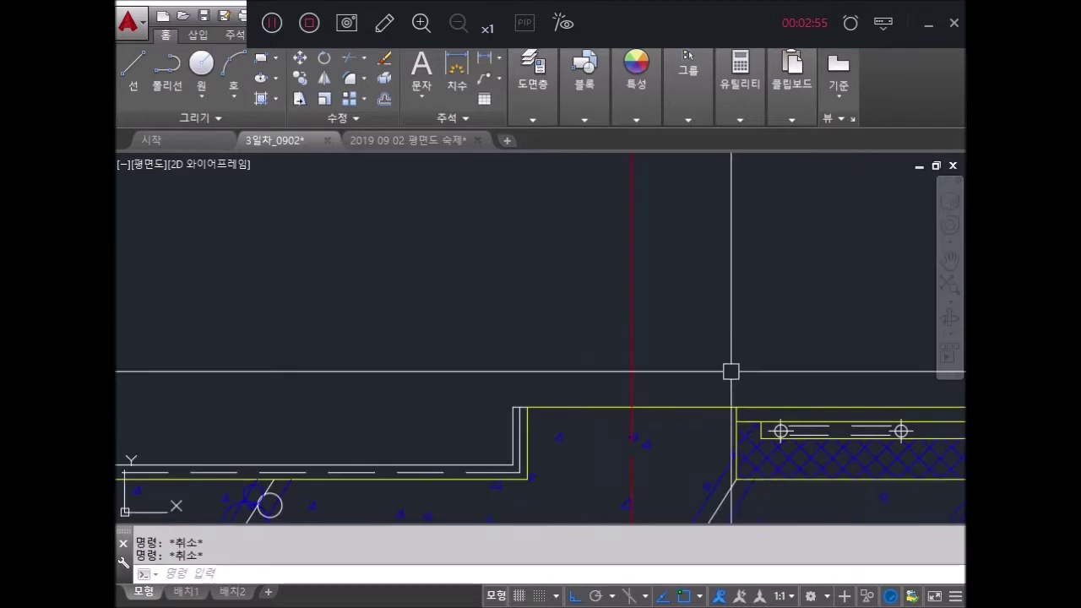
{"action": "type", "text": "o"}
{"action": "key", "text": "Return"}
{"action": "type", "text": "2400"}
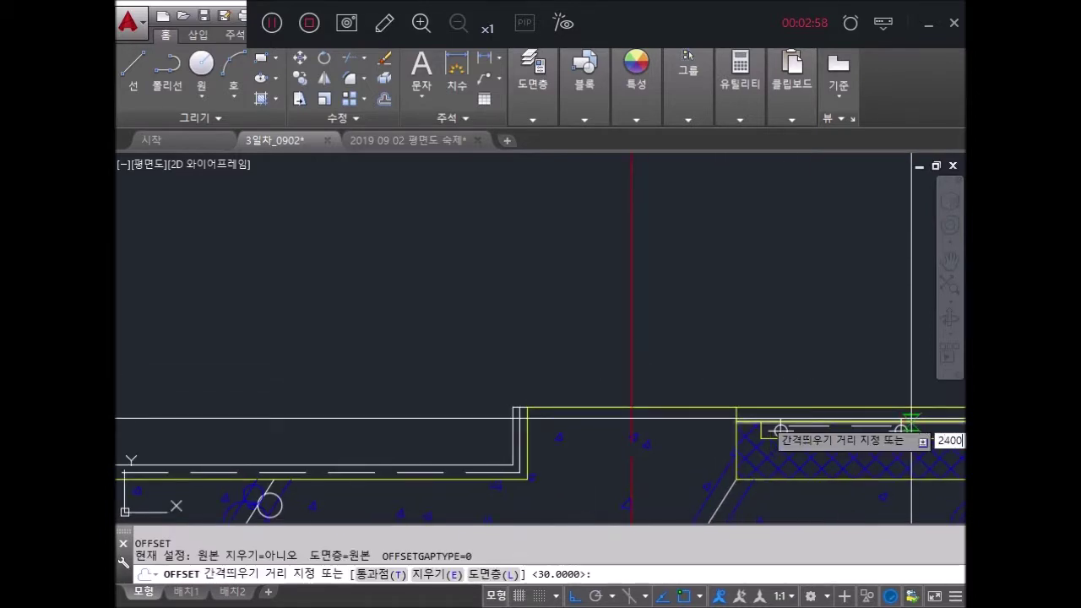
{"action": "key", "text": "Return"}
{"action": "left_click", "coordinate": [736, 410]}
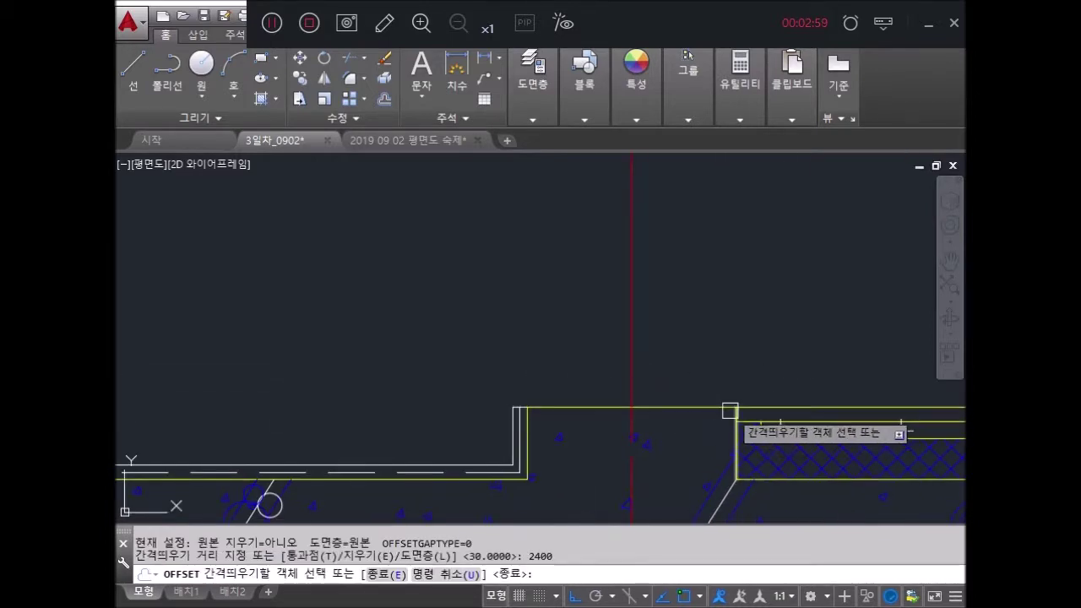
{"action": "left_click", "coordinate": [709, 279]}
{"action": "scroll", "coordinate": [692, 330], "scroll_direction": "down", "scroll_amount": 2}
{"action": "scroll", "coordinate": [694, 286], "scroll_direction": "down", "scroll_amount": 2}
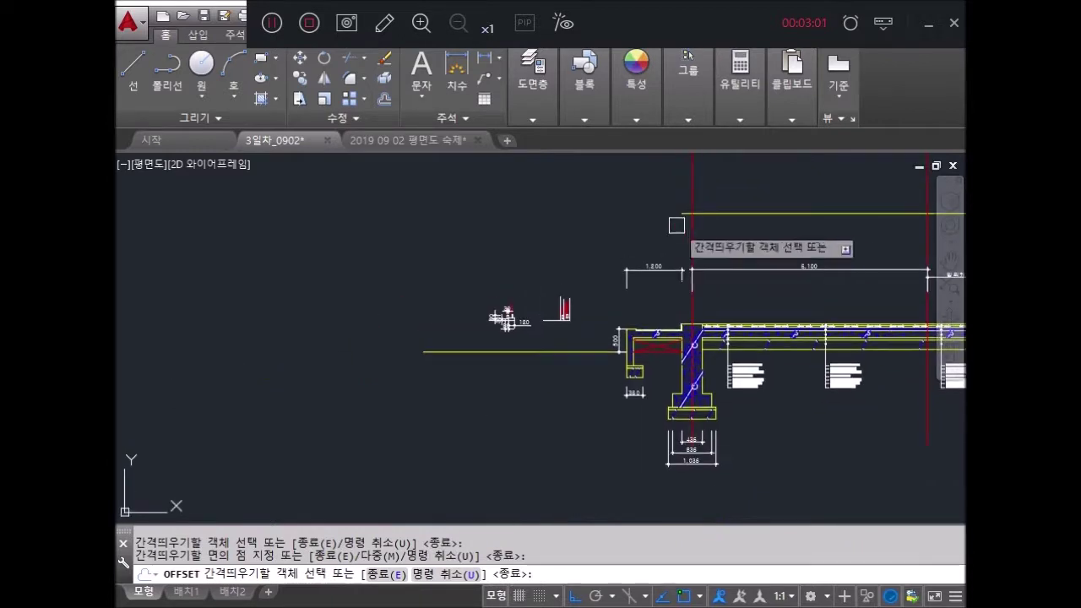
{"action": "scroll", "coordinate": [552, 325], "scroll_direction": "up", "scroll_amount": 2}
{"action": "key", "text": "Escape"}
{"action": "key", "text": "Escape"}
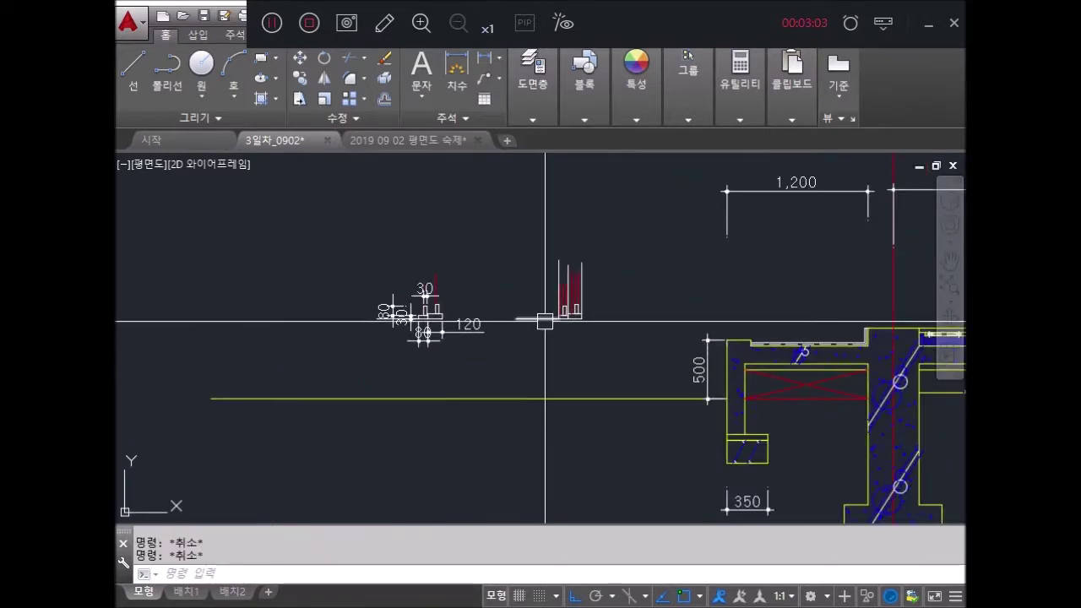
{"action": "type", "text": "o"}
Step: Draw a vertical line from the upper offset line down to the slab-end piece
{"action": "key", "text": "Return"}
{"action": "type", "text": "2400"}
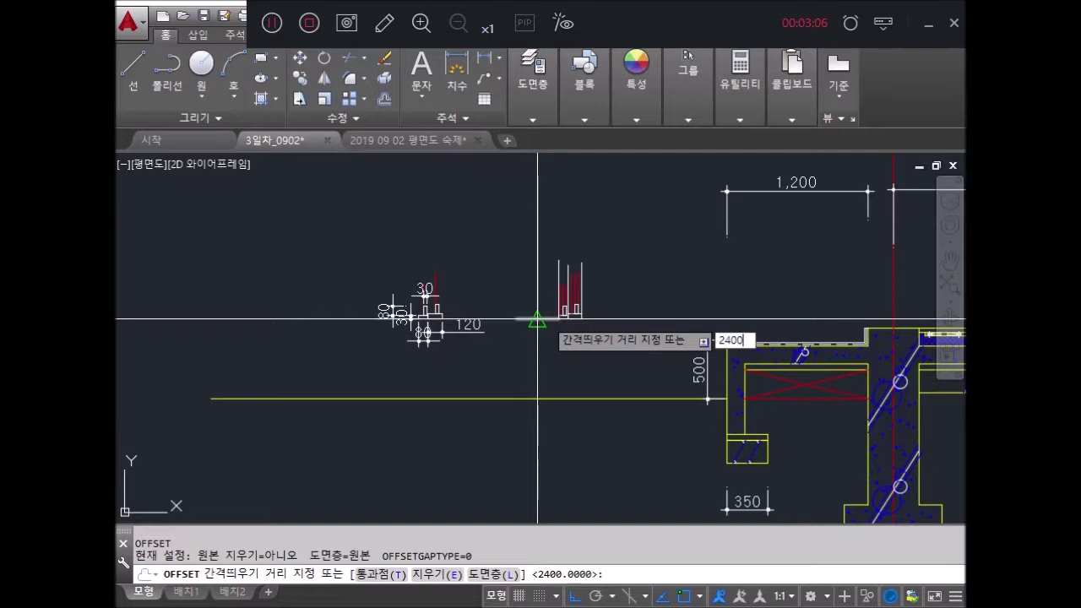
{"action": "key", "text": "Return"}
{"action": "key", "text": "Escape"}
{"action": "key", "text": "Escape"}
{"action": "middle_click_drag", "start_coordinate": [503, 170], "coordinate": [520, 326]}
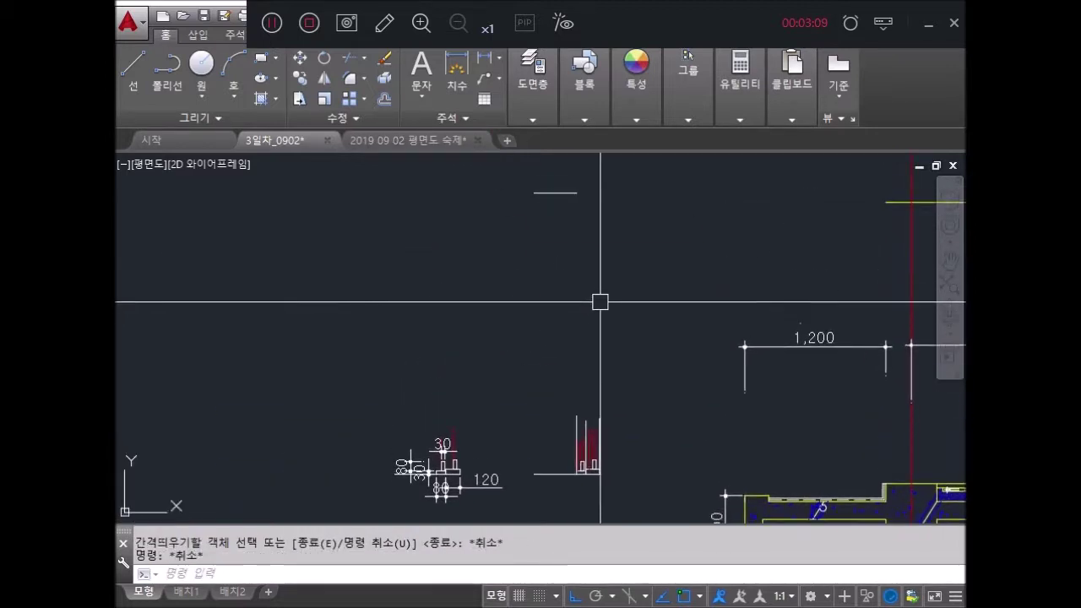
{"action": "key", "text": "l"}
{"action": "key", "text": "Return"}
{"action": "left_click", "coordinate": [554, 192]}
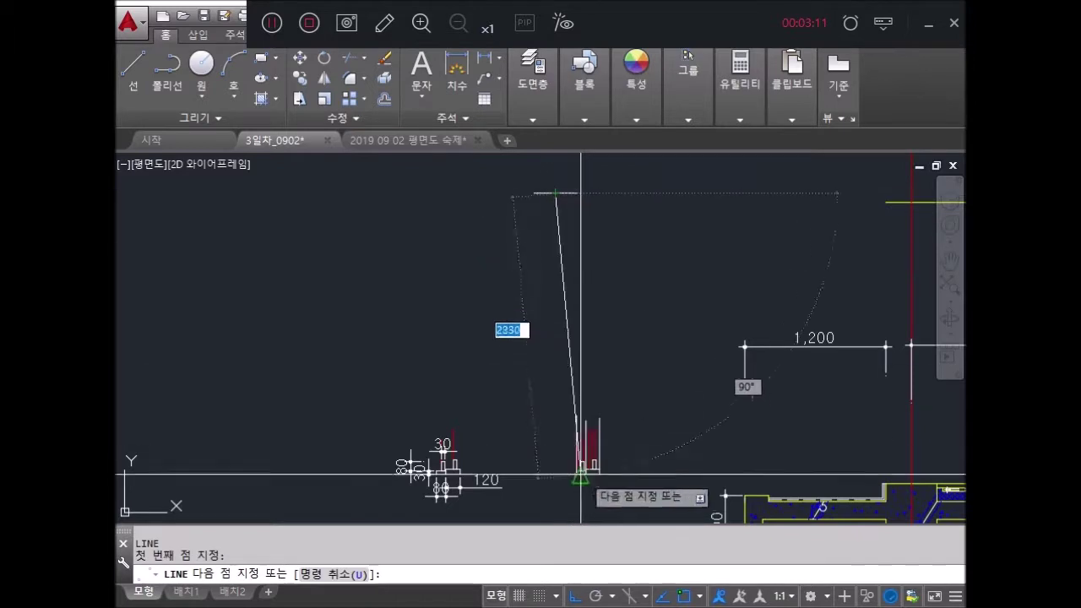
{"action": "left_click", "coordinate": [555, 473]}
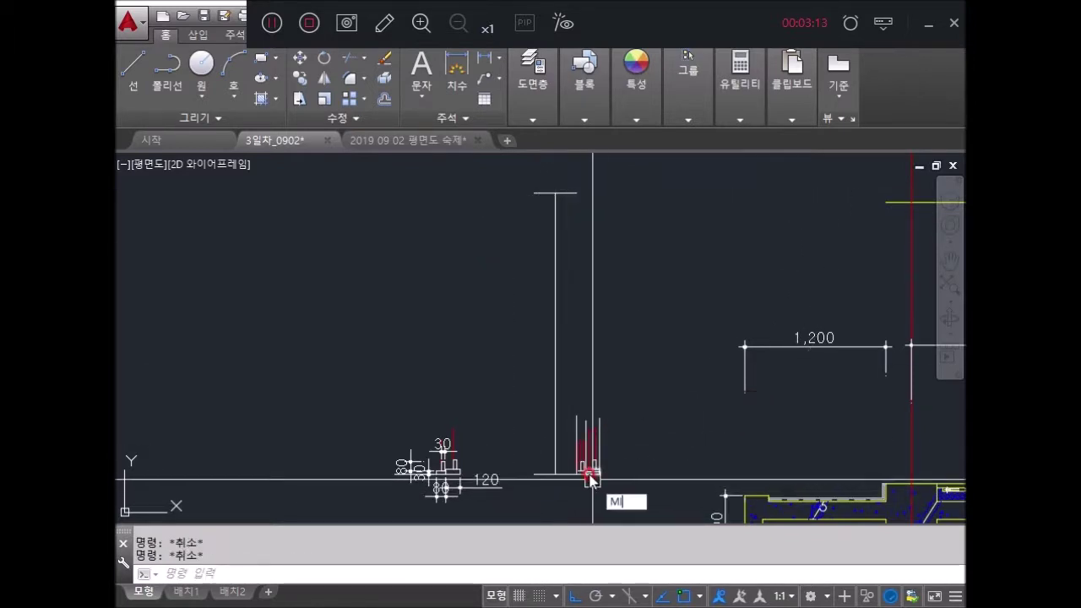
Step: Mirror the four small end pieces about the vertical line's midpoint, keeping the originals
{"action": "key", "text": "Return"}
{"action": "scroll", "coordinate": [590, 478], "scroll_direction": "up", "scroll_amount": 3}
{"action": "left_click", "coordinate": [559, 322]}
{"action": "left_click", "coordinate": [743, 498]}
{"action": "key", "text": "Return"}
{"action": "key", "text": "Escape"}
{"action": "key", "text": "Return"}
{"action": "left_click", "coordinate": [680, 501]}
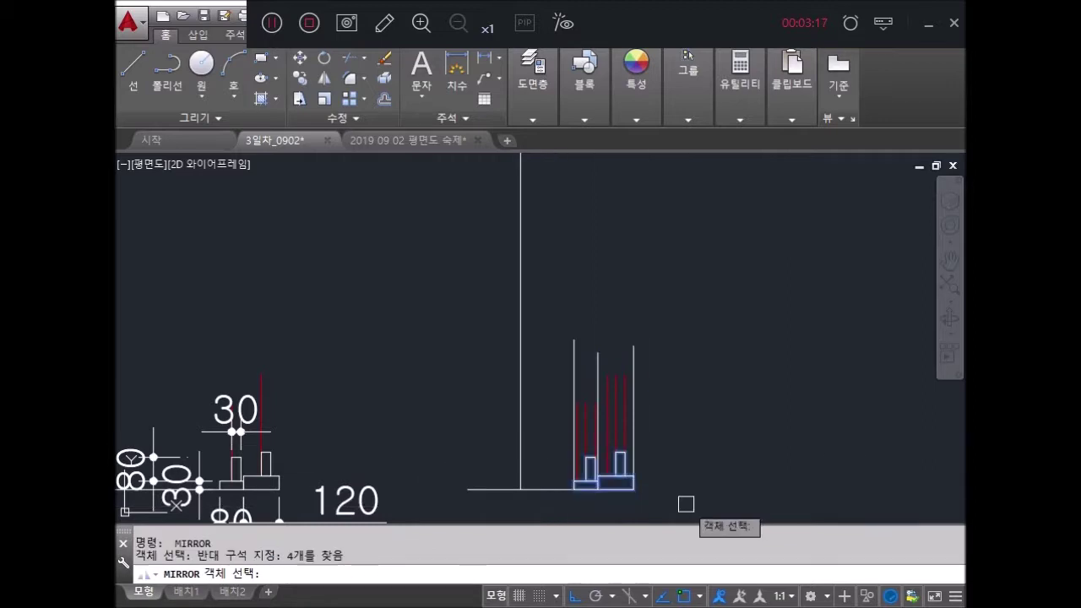
{"action": "key", "text": "Return"}
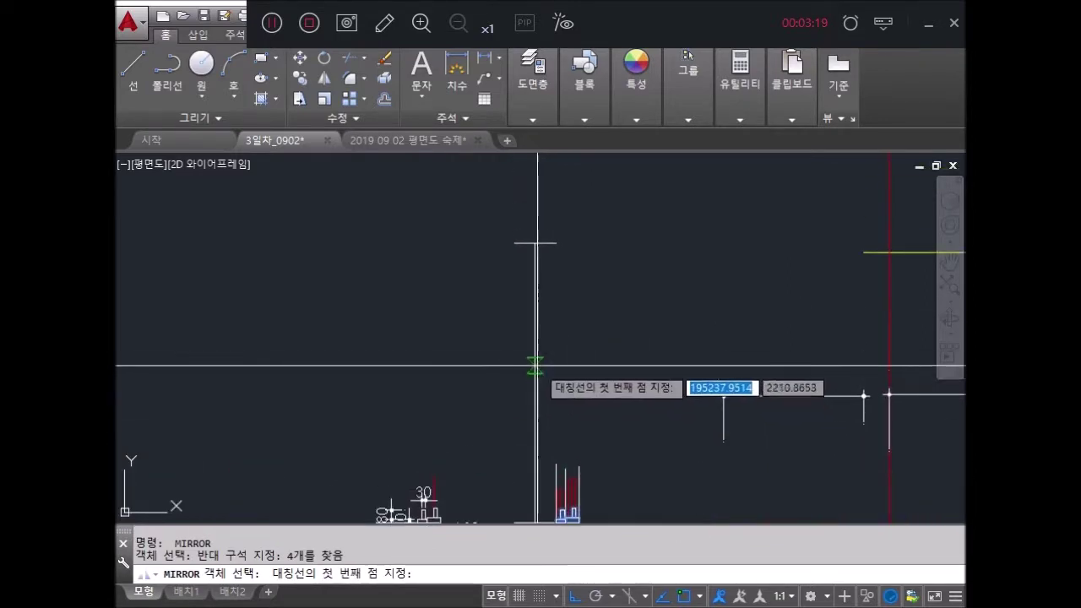
{"action": "left_click", "coordinate": [534, 381]}
{"action": "left_click", "coordinate": [470, 381]}
{"action": "middle_click_drag", "start_coordinate": [598, 390], "coordinate": [608, 373]}
{"action": "key", "text": "Escape"}
{"action": "key", "text": "Escape"}
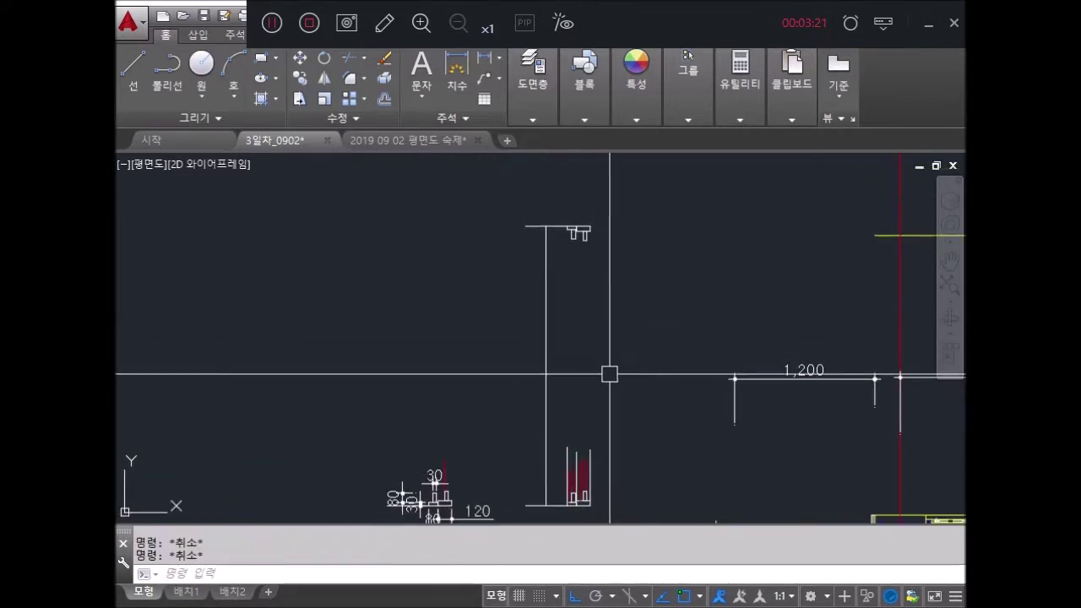
{"action": "type", "text": "EX"}
{"action": "key", "text": "Return"}
{"action": "left_click", "coordinate": [622, 475]}
Step: Extend the red jamb lines to full height
{"action": "left_click", "coordinate": [563, 429]}
{"action": "scroll", "coordinate": [622, 365], "scroll_direction": "up", "scroll_amount": 2}
{"action": "middle_click_drag", "start_coordinate": [596, 425], "coordinate": [630, 448]}
{"action": "scroll", "coordinate": [630, 448], "scroll_direction": "up", "scroll_amount": 2}
{"action": "scroll", "coordinate": [634, 410], "scroll_direction": "up", "scroll_amount": 1}
{"action": "scroll", "coordinate": [634, 410], "scroll_direction": "up", "scroll_amount": 1}
{"action": "left_click", "coordinate": [581, 404]}
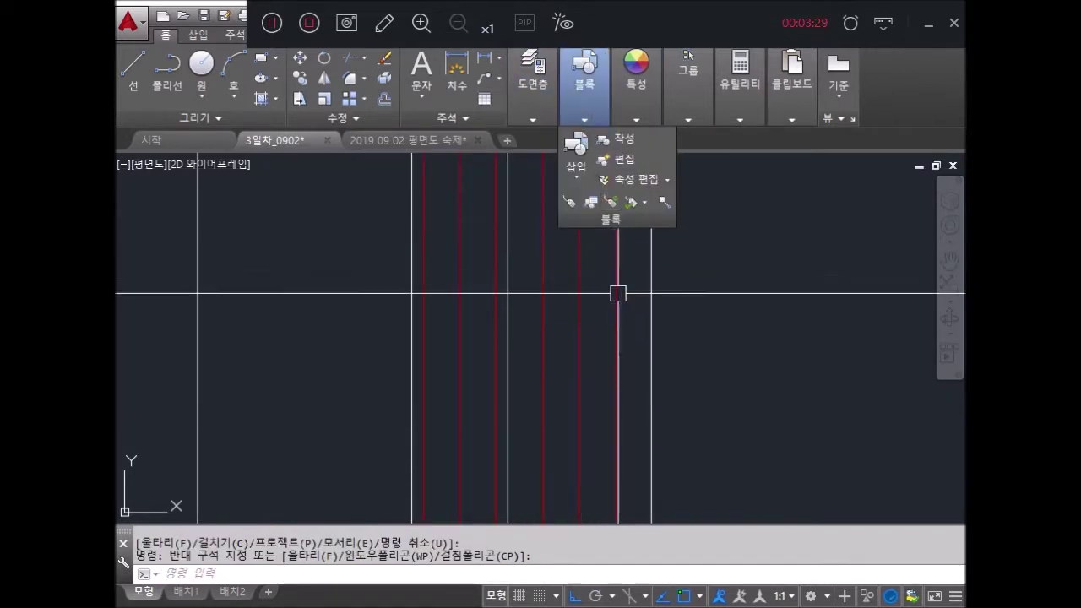
{"action": "key", "text": "Escape"}
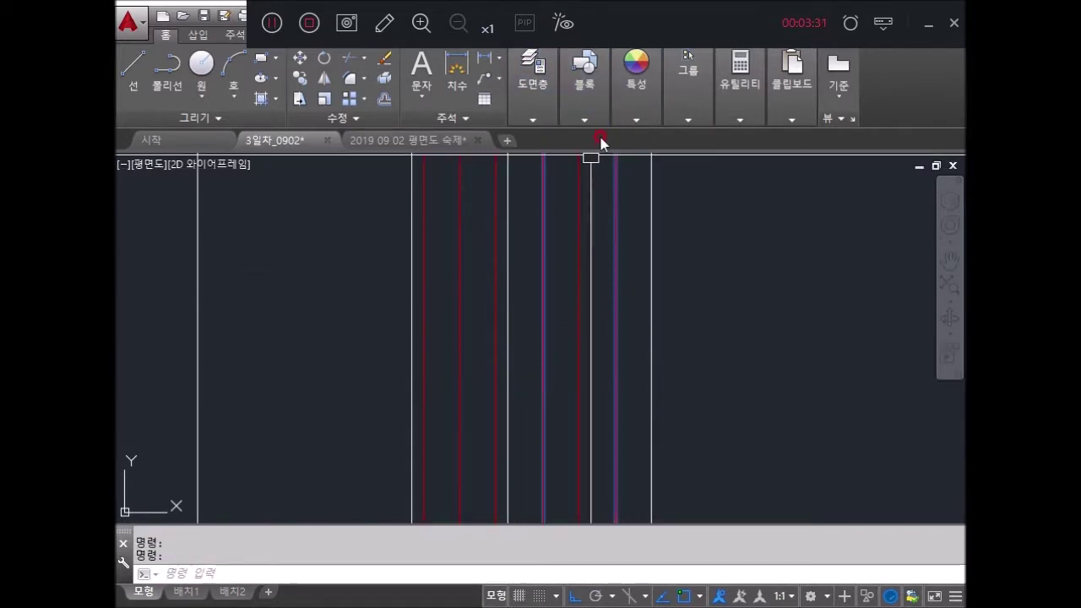
Step: Put the right-hand vertical line on the 입면선 layer
{"action": "left_click", "coordinate": [584, 119]}
{"action": "left_click", "coordinate": [657, 297]}
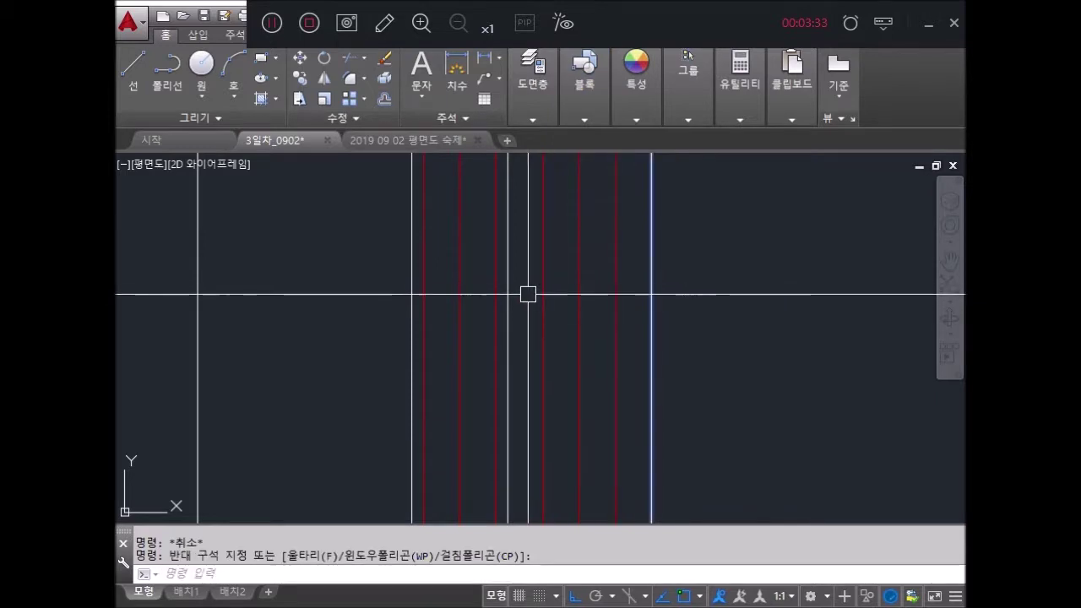
{"action": "left_click", "coordinate": [510, 299]}
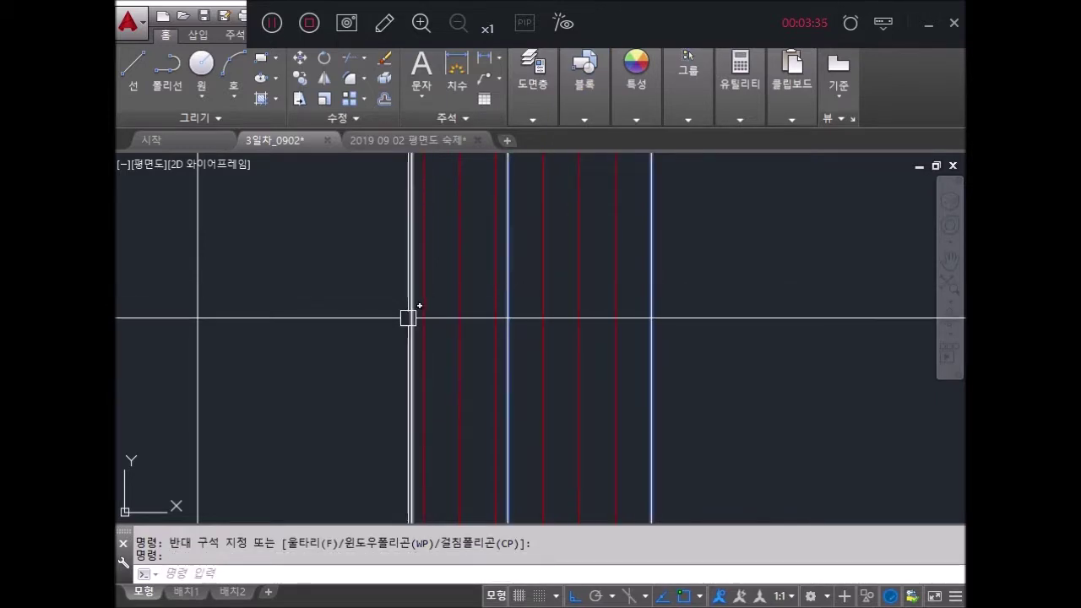
{"action": "left_click", "coordinate": [541, 124]}
{"action": "left_click", "coordinate": [631, 141]}
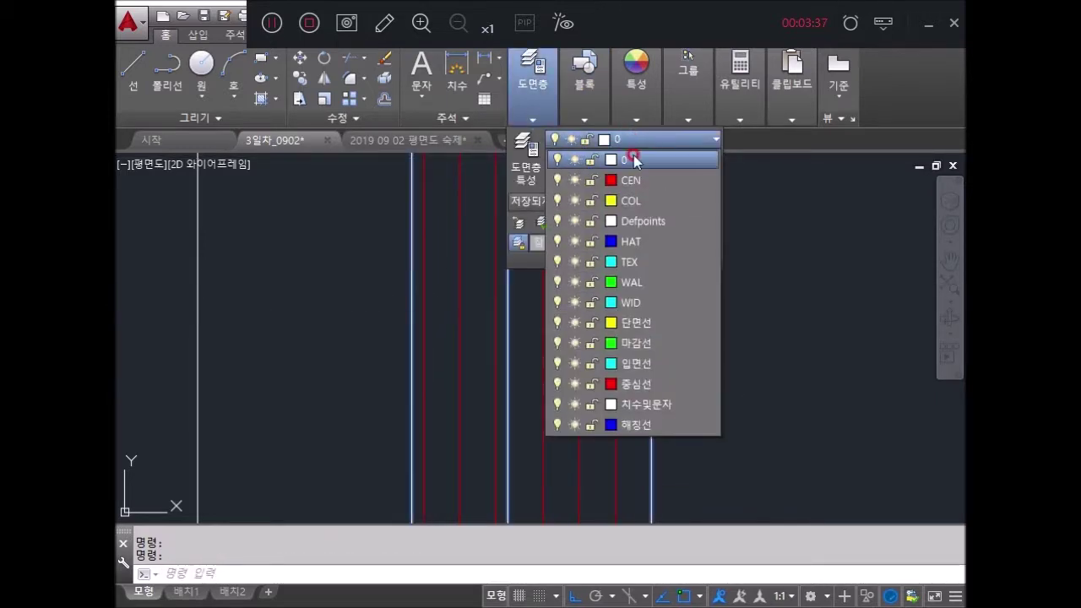
{"action": "left_click", "coordinate": [642, 364]}
Step: Move two vertical wall lines onto the green 마감선 layer
{"action": "type", "text": "ex"}
{"action": "key", "text": "Return"}
{"action": "key", "text": "Escape"}
{"action": "scroll", "coordinate": [667, 304], "scroll_direction": "up", "scroll_amount": 4}
{"action": "left_click", "coordinate": [602, 336]}
{"action": "left_click", "coordinate": [574, 338]}
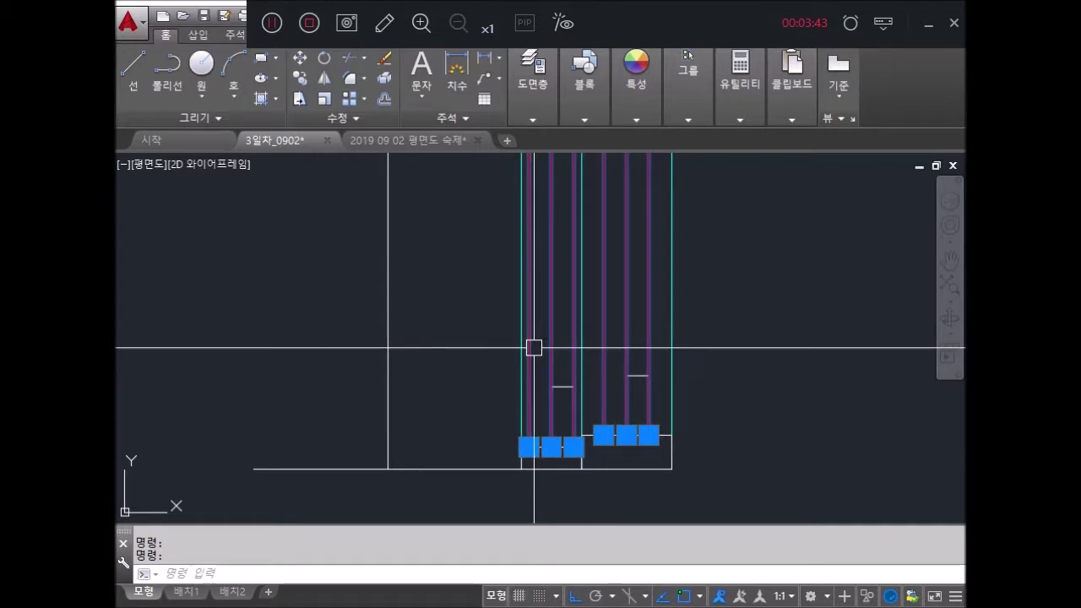
{"action": "left_click", "coordinate": [584, 119]}
{"action": "left_click", "coordinate": [549, 123]}
{"action": "left_click", "coordinate": [575, 139]}
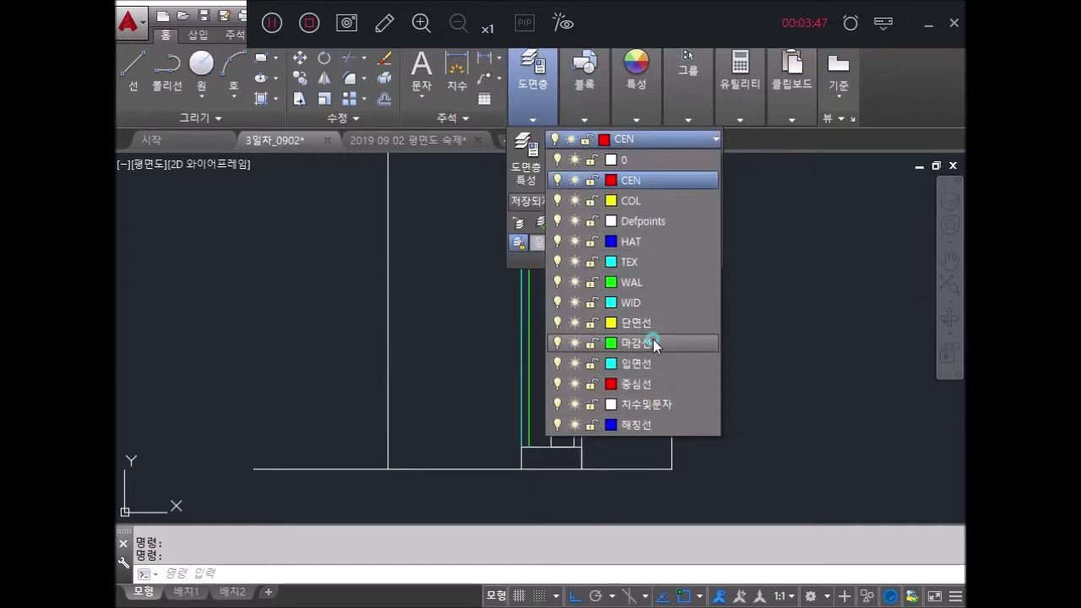
{"action": "left_click", "coordinate": [636, 343]}
{"action": "key", "text": "Escape"}
Step: Pan along the wall, starting and then cancelling selection windows
{"action": "middle_click_drag", "start_coordinate": [767, 326], "coordinate": [704, 455]}
{"action": "scroll", "coordinate": [687, 338], "scroll_direction": "down", "scroll_amount": 5}
{"action": "scroll", "coordinate": [646, 270], "scroll_direction": "up", "scroll_amount": 1}
{"action": "scroll", "coordinate": [594, 256], "scroll_direction": "up", "scroll_amount": 3}
{"action": "left_click", "coordinate": [589, 244]}
{"action": "key", "text": "Escape"}
{"action": "left_click", "coordinate": [591, 245]}
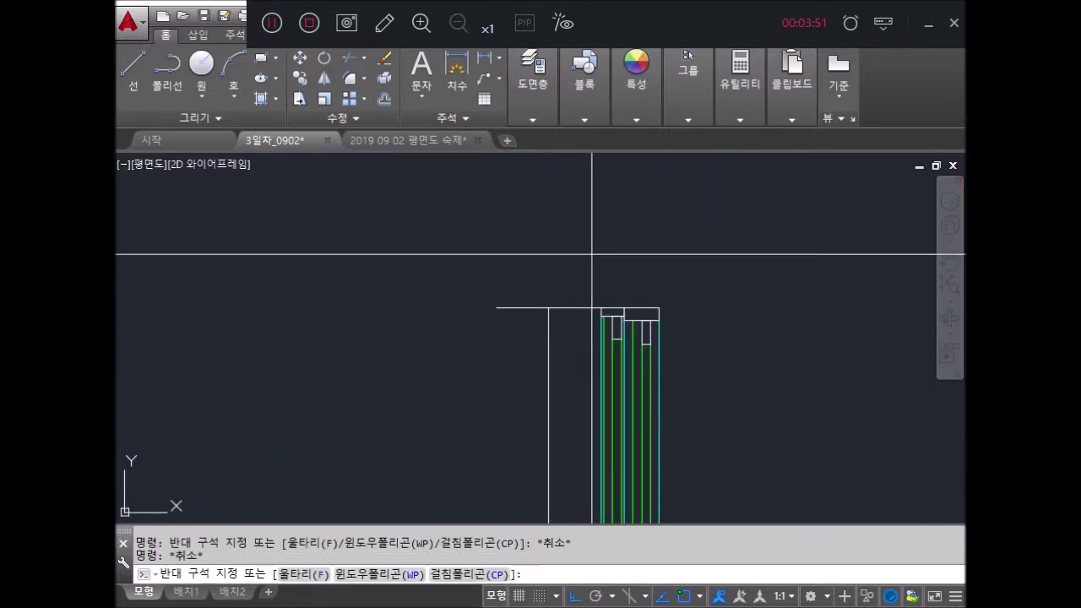
{"action": "key", "text": "Escape"}
Step: Match the cyan wall line's properties onto the white end rectangles with MATCHPROP (MA)
{"action": "left_click", "coordinate": [533, 120]}
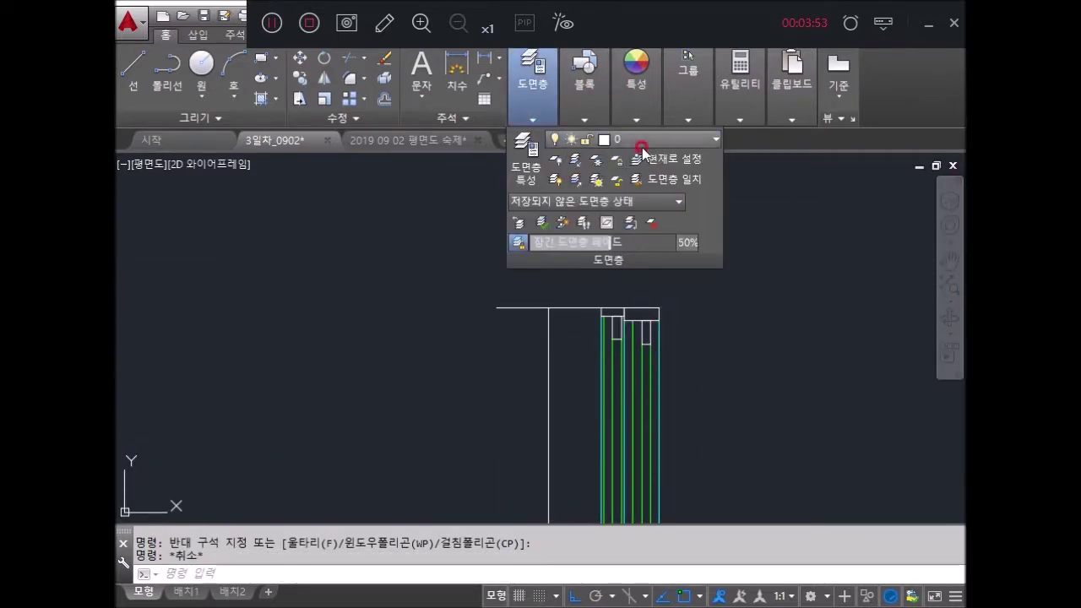
{"action": "type", "text": "ma"}
{"action": "key", "text": "Return"}
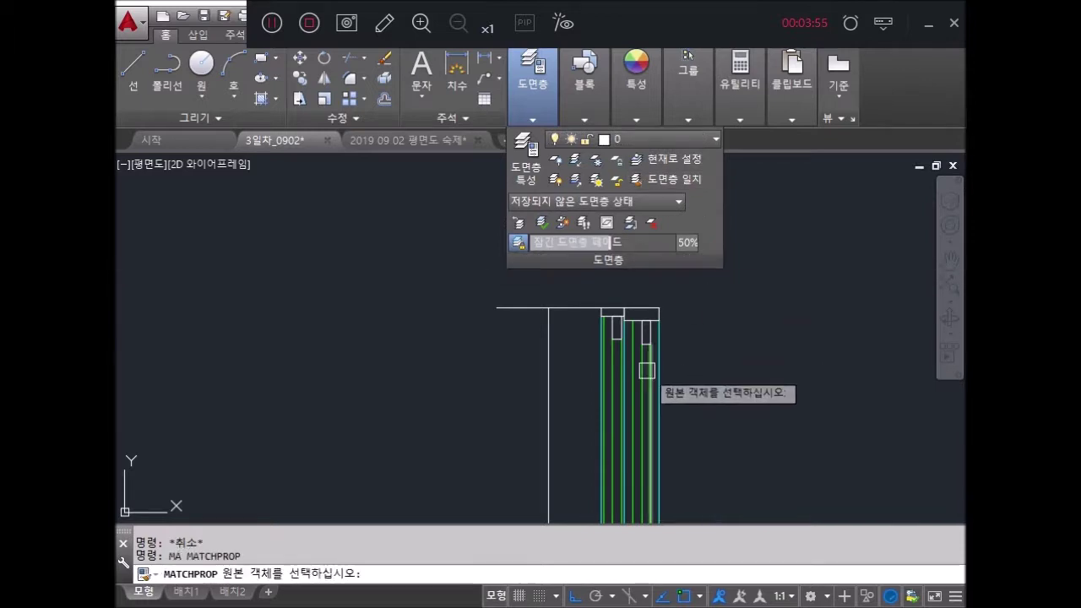
{"action": "scroll", "coordinate": [659, 338], "scroll_direction": "up", "scroll_amount": 5}
{"action": "left_click", "coordinate": [648, 398]}
{"action": "left_click", "coordinate": [398, 196]}
{"action": "left_click", "coordinate": [873, 442]}
{"action": "middle_click_drag", "start_coordinate": [873, 441], "coordinate": [730, 291]}
{"action": "scroll", "coordinate": [661, 345], "scroll_direction": "down", "scroll_amount": 3}
{"action": "scroll", "coordinate": [692, 307], "scroll_direction": "down", "scroll_amount": 2}
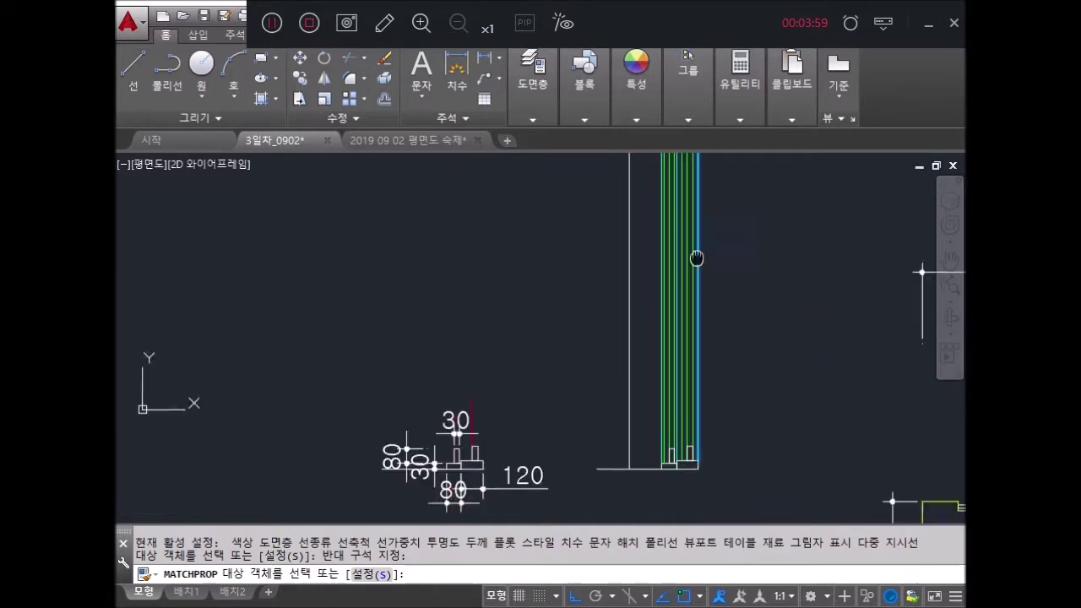
{"action": "scroll", "coordinate": [692, 364], "scroll_direction": "up", "scroll_amount": 5}
{"action": "left_click", "coordinate": [693, 363]}
{"action": "scroll", "coordinate": [856, 482], "scroll_direction": "down", "scroll_amount": 1}
{"action": "scroll", "coordinate": [813, 381], "scroll_direction": "down", "scroll_amount": 2}
{"action": "scroll", "coordinate": [632, 422], "scroll_direction": "down", "scroll_amount": 2}
{"action": "scroll", "coordinate": [645, 369], "scroll_direction": "down", "scroll_amount": 1}
{"action": "scroll", "coordinate": [651, 397], "scroll_direction": "up", "scroll_amount": 2}
{"action": "scroll", "coordinate": [582, 397], "scroll_direction": "up", "scroll_amount": 3}
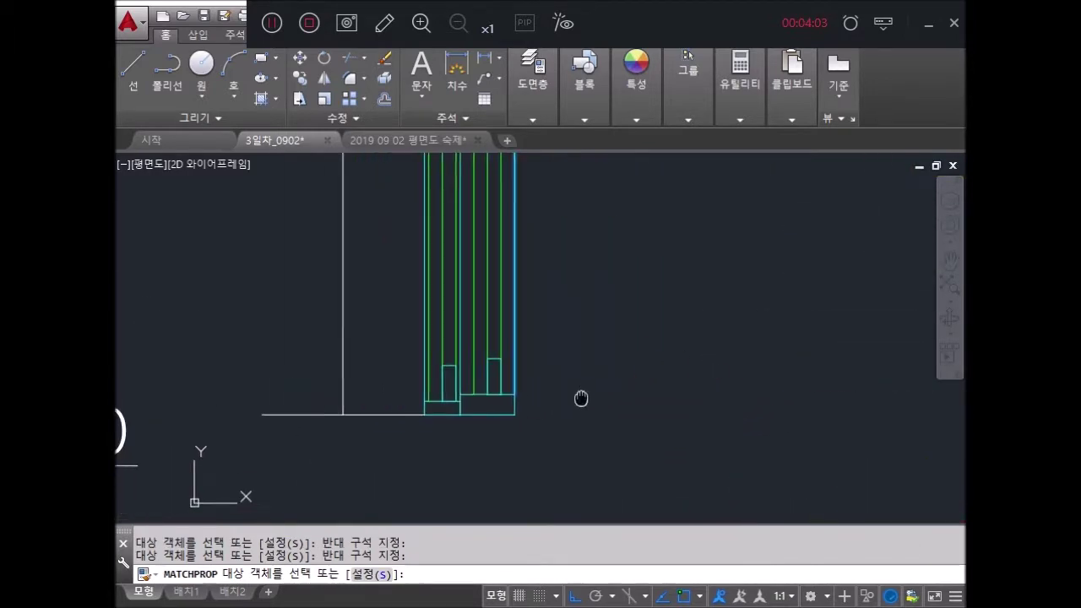
{"action": "scroll", "coordinate": [507, 398], "scroll_direction": "up", "scroll_amount": 2}
{"action": "key", "text": "Escape"}
{"action": "key", "text": "Escape"}
Step: Make HAT the current layer from the Layers dropdown
{"action": "left_click", "coordinate": [535, 103]}
{"action": "left_click", "coordinate": [596, 142]}
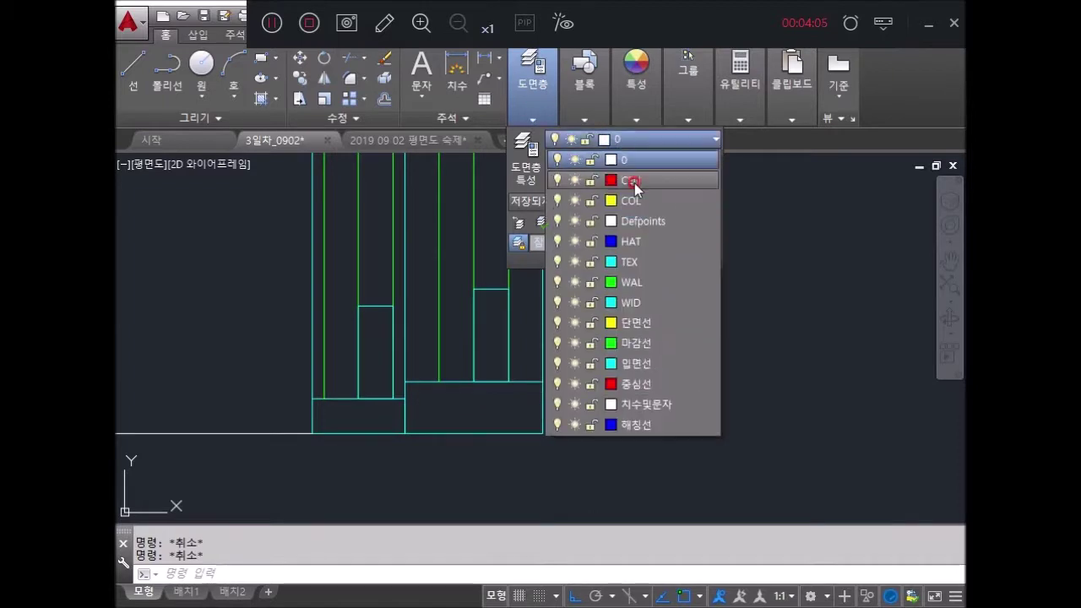
{"action": "left_click", "coordinate": [645, 243]}
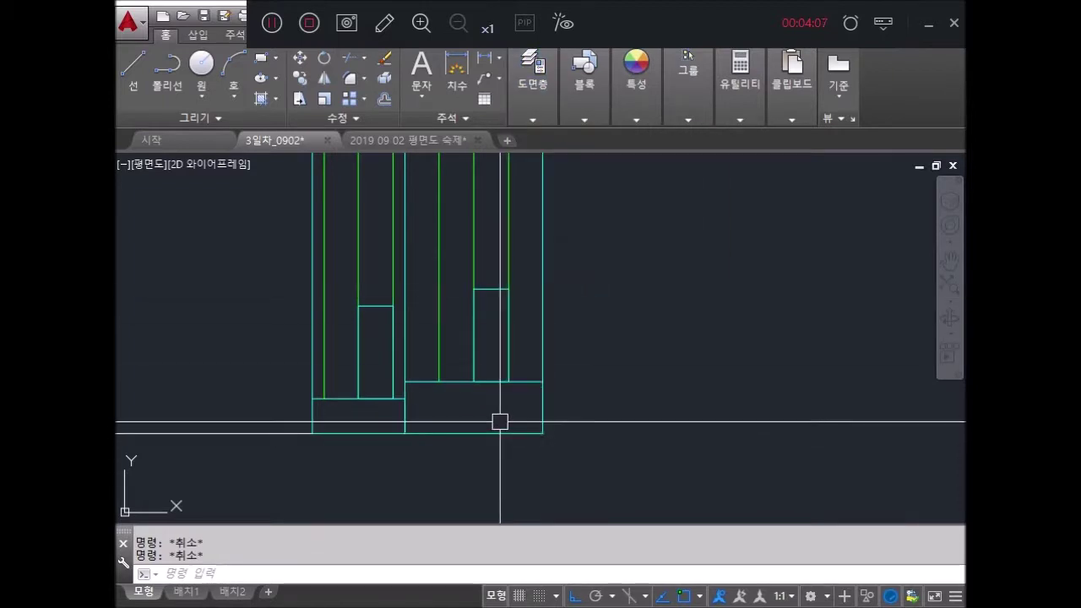
{"action": "type", "text": "H"}
{"action": "key", "text": "Return"}
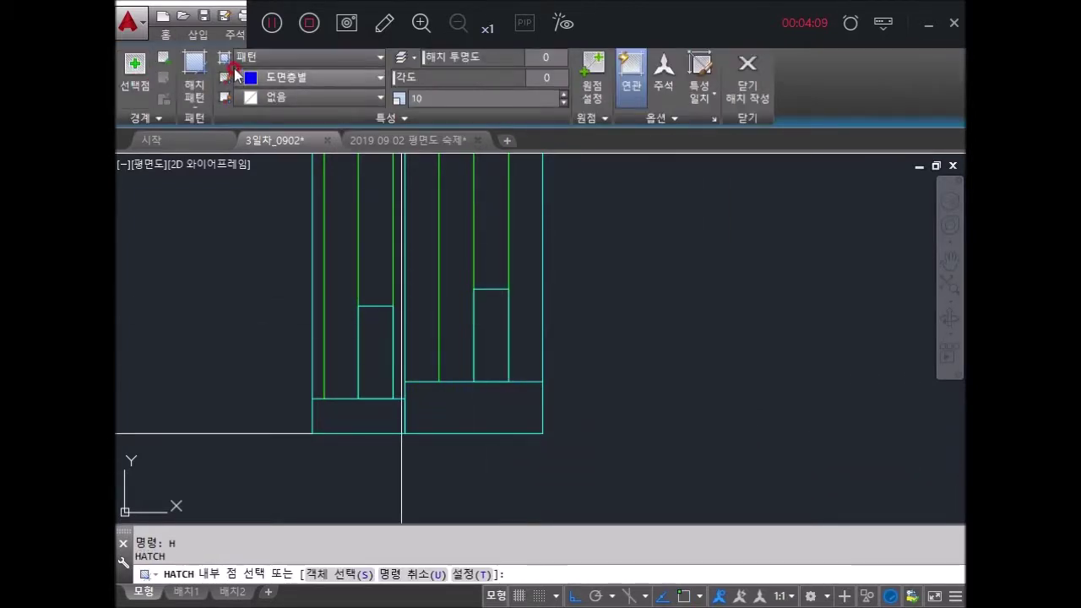
Step: Hatch the small and large footing rectangles with a user-defined 45° pattern at scale 5
{"action": "left_click", "coordinate": [292, 59]}
{"action": "left_click", "coordinate": [304, 137]}
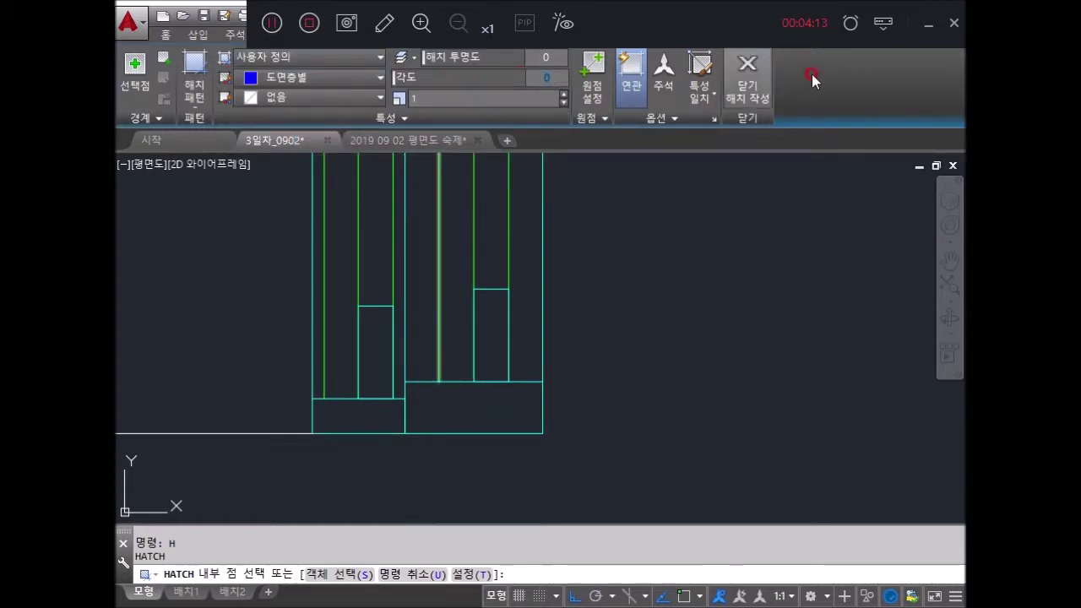
{"action": "type", "text": "45"}
{"action": "key", "text": "Return"}
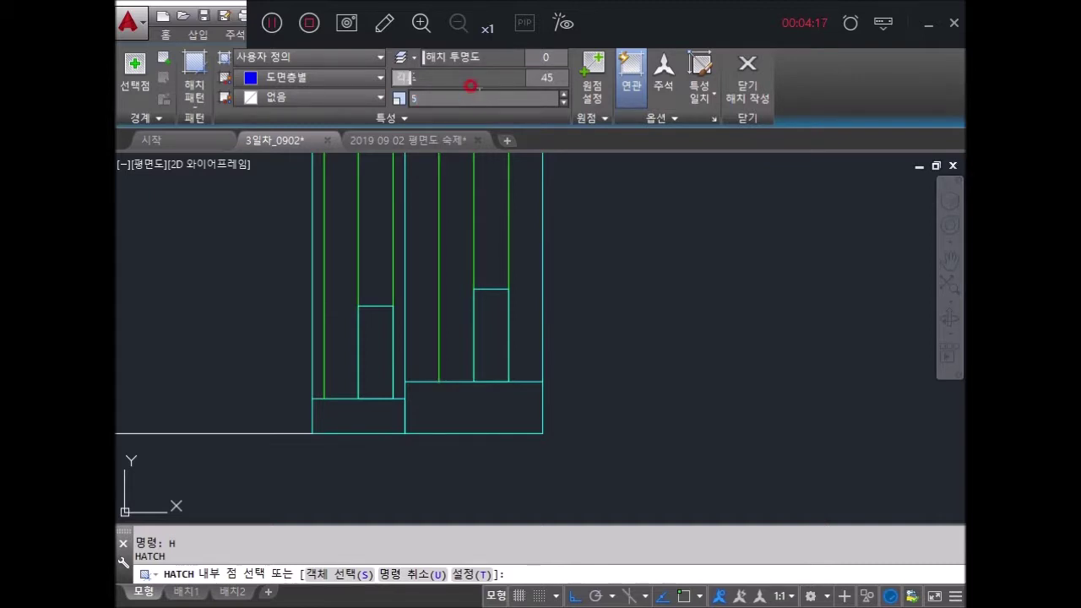
{"action": "left_click", "coordinate": [478, 355]}
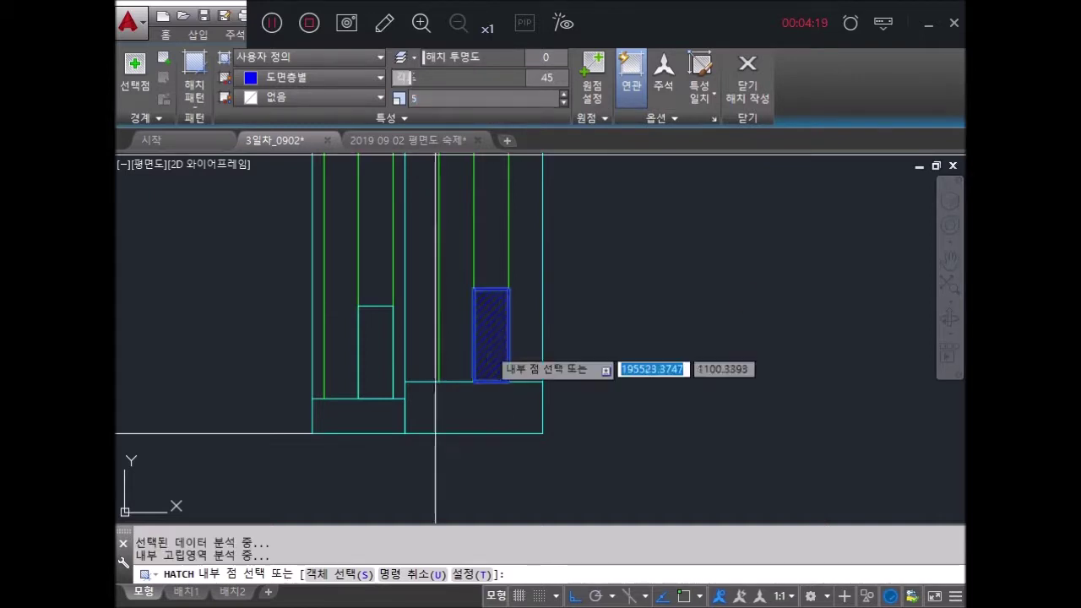
{"action": "left_click", "coordinate": [495, 418]}
{"action": "key", "text": "Return"}
Step: Pick the area at the top of the wall piece for another hatch
{"action": "scroll", "coordinate": [558, 513], "scroll_direction": "down", "scroll_amount": 3}
{"action": "middle_click_drag", "start_coordinate": [557, 513], "coordinate": [577, 442]}
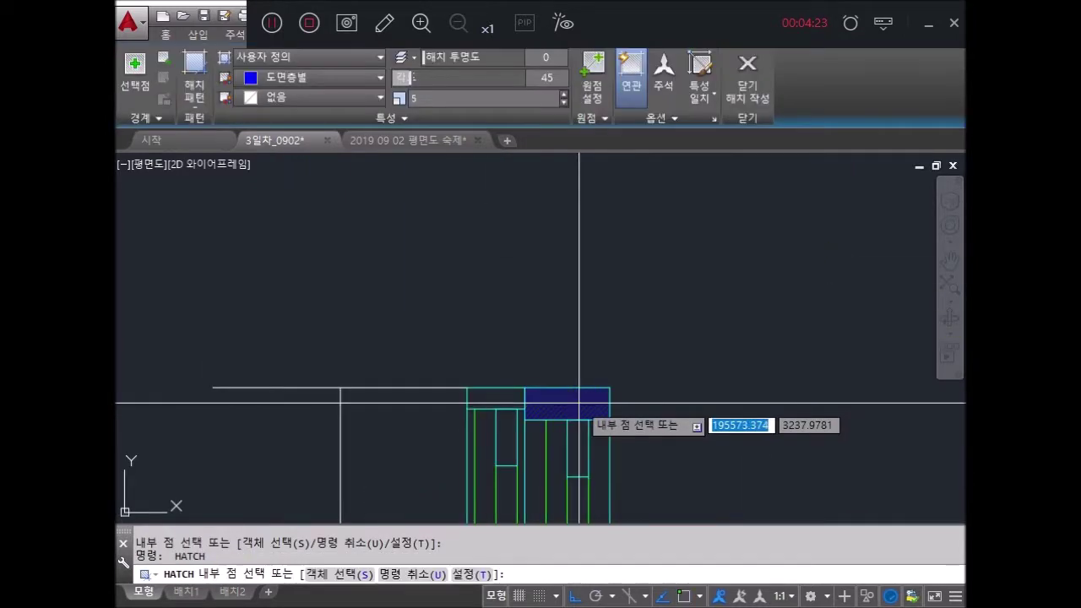
{"action": "left_click", "coordinate": [579, 423]}
{"action": "scroll", "coordinate": [591, 405], "scroll_direction": "down", "scroll_amount": 2}
{"action": "middle_click_drag", "start_coordinate": [598, 397], "coordinate": [574, 199]}
{"action": "scroll", "coordinate": [573, 198], "scroll_direction": "down", "scroll_amount": 2}
{"action": "scroll", "coordinate": [577, 228], "scroll_direction": "down", "scroll_amount": 2}
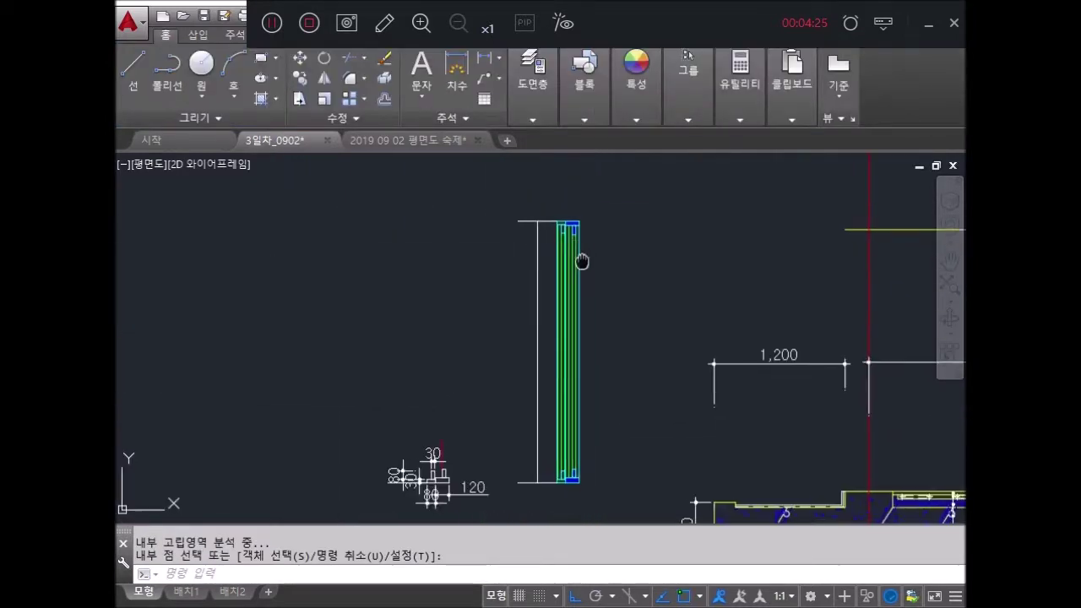
Step: Turn the wall piece's 19 objects into a block named CXZVDVZAC, converted in place
{"action": "key", "text": "Escape"}
{"action": "key", "text": "Escape"}
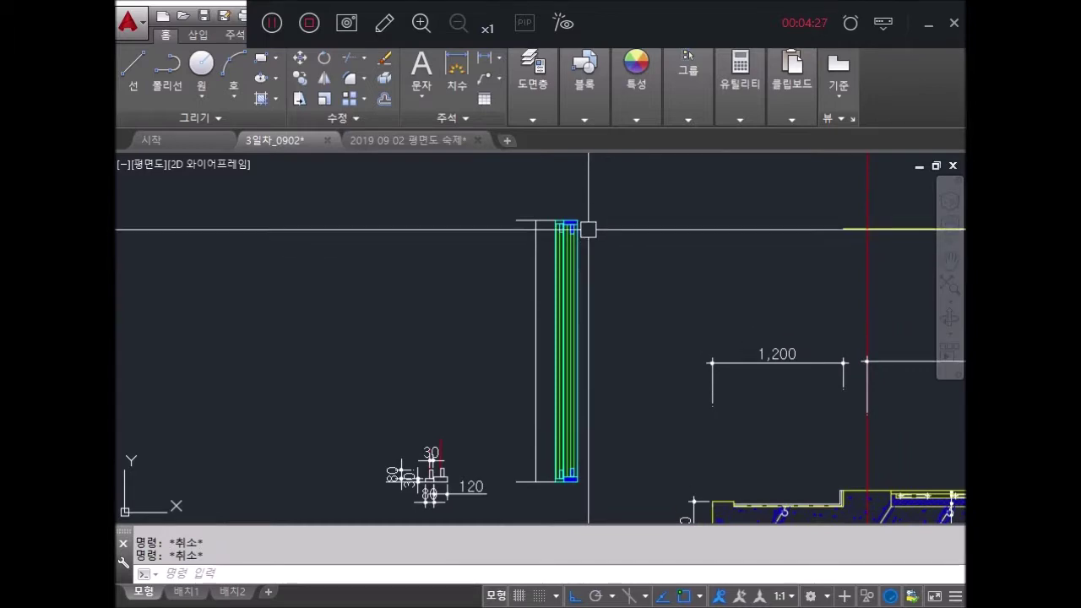
{"action": "type", "text": "B"}
{"action": "key", "text": "Return"}
{"action": "type", "text": "CXZV"}
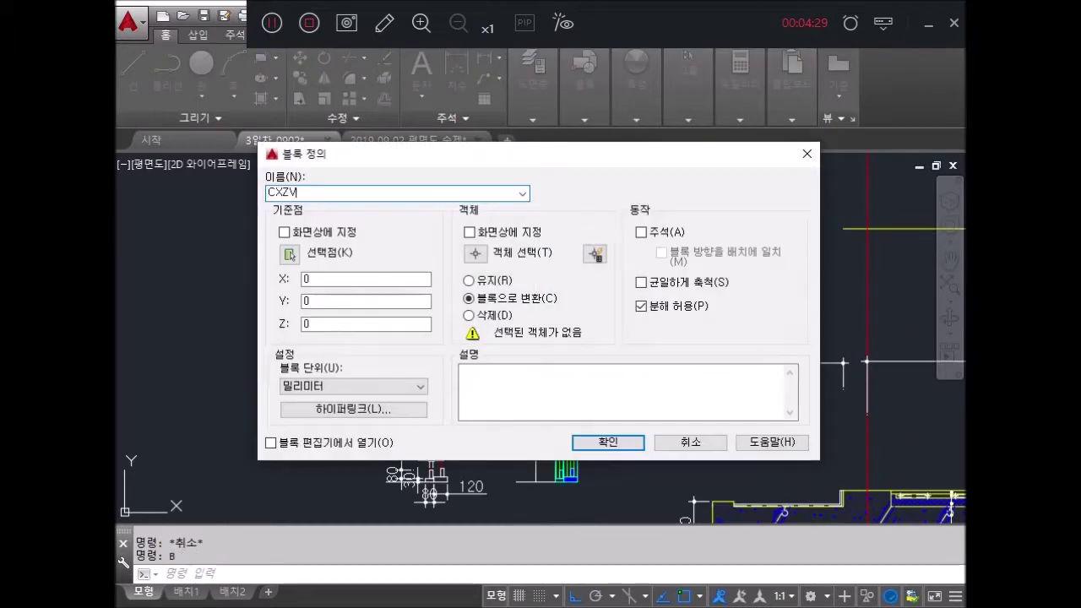
{"action": "left_click", "coordinate": [476, 254]}
{"action": "left_click", "coordinate": [542, 189]}
{"action": "left_click", "coordinate": [622, 494]}
{"action": "key", "text": "Return"}
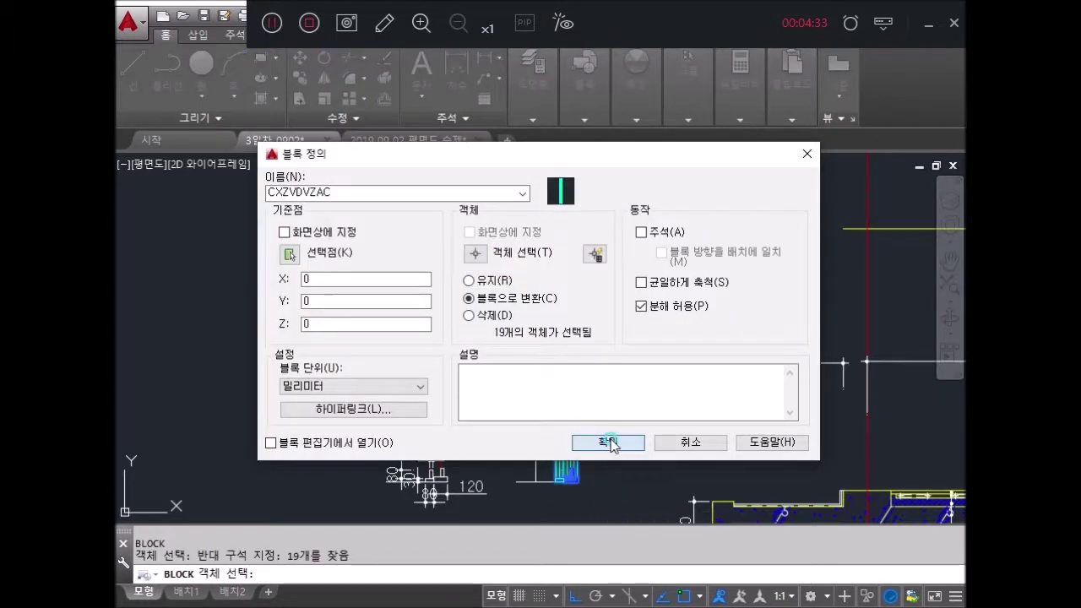
{"action": "left_click", "coordinate": [608, 442]}
{"action": "key", "text": "Escape"}
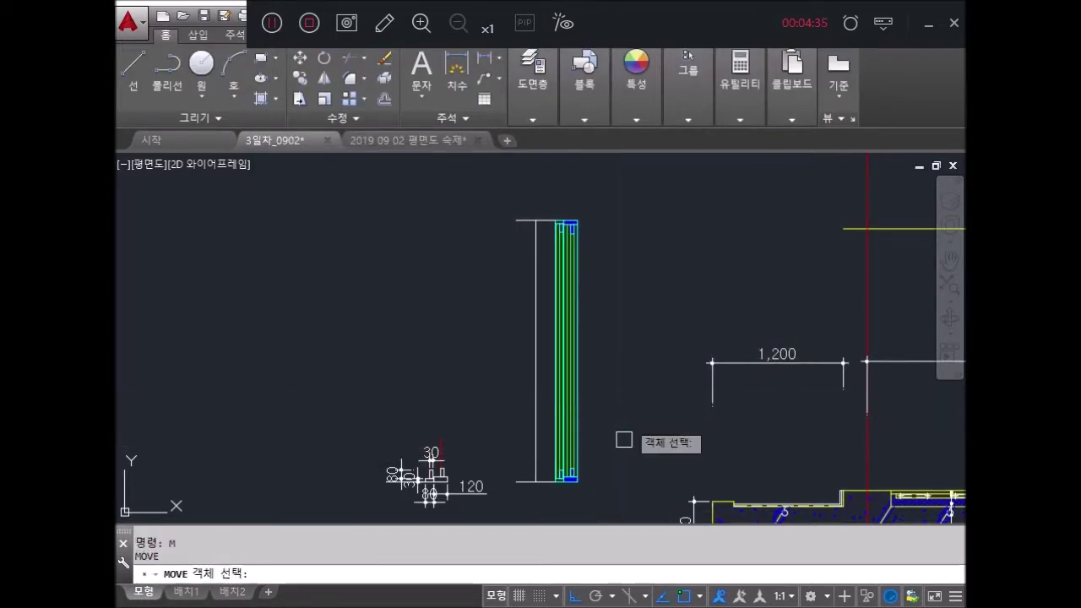
Step: Move the wall block from its bottom corner onto the end of the slab
{"action": "key", "text": "Return"}
{"action": "left_click", "coordinate": [559, 469]}
{"action": "key", "text": "Return"}
{"action": "scroll", "coordinate": [580, 474], "scroll_direction": "up", "scroll_amount": 5}
{"action": "scroll", "coordinate": [580, 474], "scroll_direction": "up", "scroll_amount": 3}
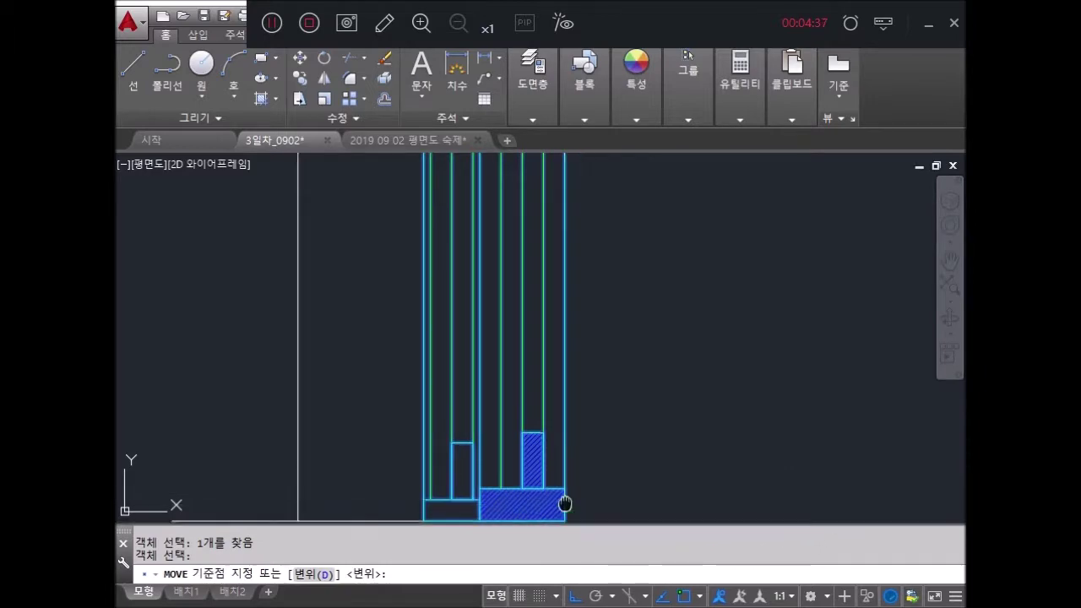
{"action": "middle_click_drag", "start_coordinate": [565, 520], "coordinate": [586, 366]}
{"action": "left_click", "coordinate": [583, 366]}
{"action": "scroll", "coordinate": [570, 288], "scroll_direction": "down", "scroll_amount": 3}
{"action": "scroll", "coordinate": [571, 288], "scroll_direction": "up", "scroll_amount": 3}
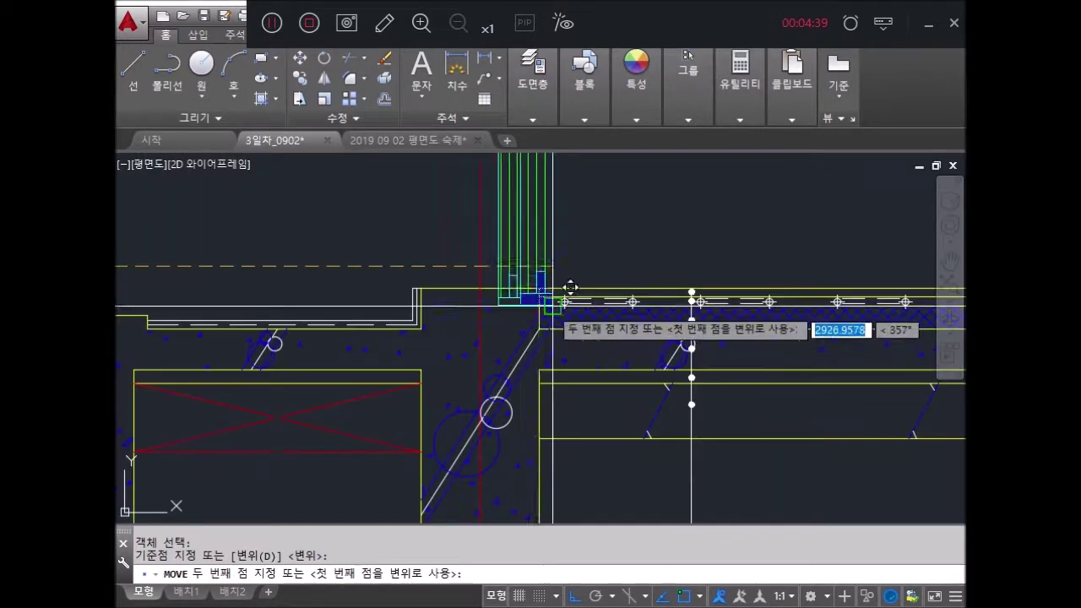
{"action": "left_click", "coordinate": [555, 272]}
Step: Move the 5,100 dimension up to sit higher above the wall
{"action": "key", "text": "Return"}
{"action": "scroll", "coordinate": [555, 272], "scroll_direction": "down", "scroll_amount": 3}
{"action": "middle_click_drag", "start_coordinate": [540, 338], "coordinate": [536, 483]}
{"action": "scroll", "coordinate": [516, 385], "scroll_direction": "up", "scroll_amount": 2}
{"action": "middle_click_drag", "start_coordinate": [513, 386], "coordinate": [558, 259]}
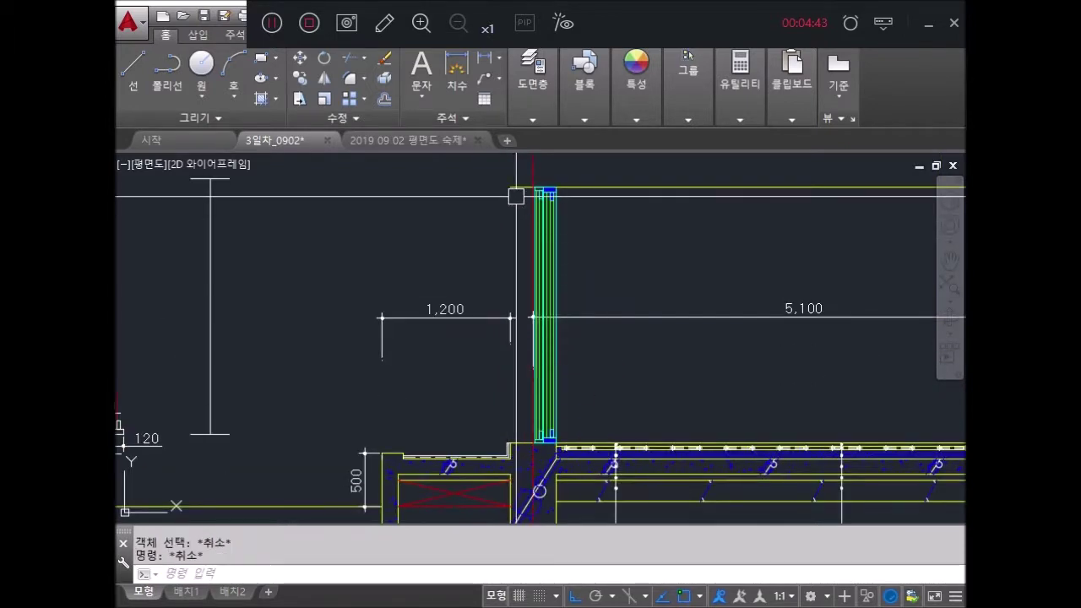
{"action": "type", "text": "e"}
{"action": "key", "text": "Return"}
{"action": "key", "text": "Escape"}
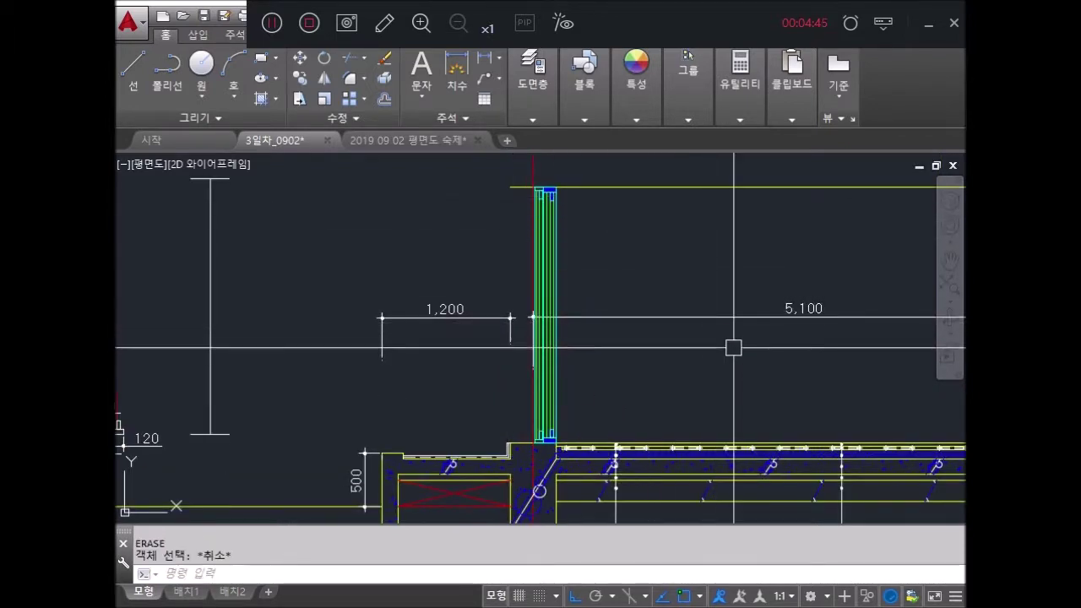
{"action": "key", "text": "Return"}
{"action": "left_click", "coordinate": [731, 319]}
{"action": "key", "text": "Return"}
{"action": "left_click", "coordinate": [723, 282]}
{"action": "middle_click_drag", "start_coordinate": [711, 258], "coordinate": [685, 343]}
{"action": "scroll", "coordinate": [682, 273], "scroll_direction": "down", "scroll_amount": 2}
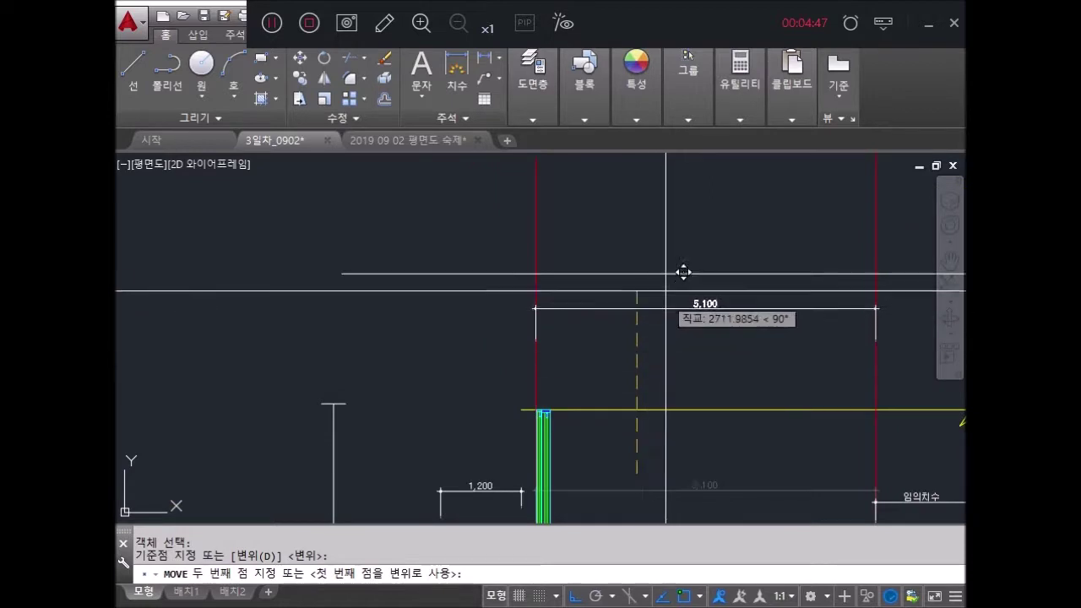
{"action": "left_click", "coordinate": [676, 218]}
Step: Select the 1,200 dimension for a move, then cancel it
{"action": "key", "text": "Return"}
{"action": "middle_click_drag", "start_coordinate": [502, 425], "coordinate": [531, 367]}
{"action": "left_click", "coordinate": [526, 335]}
{"action": "key", "text": "Return"}
{"action": "left_click", "coordinate": [490, 260]}
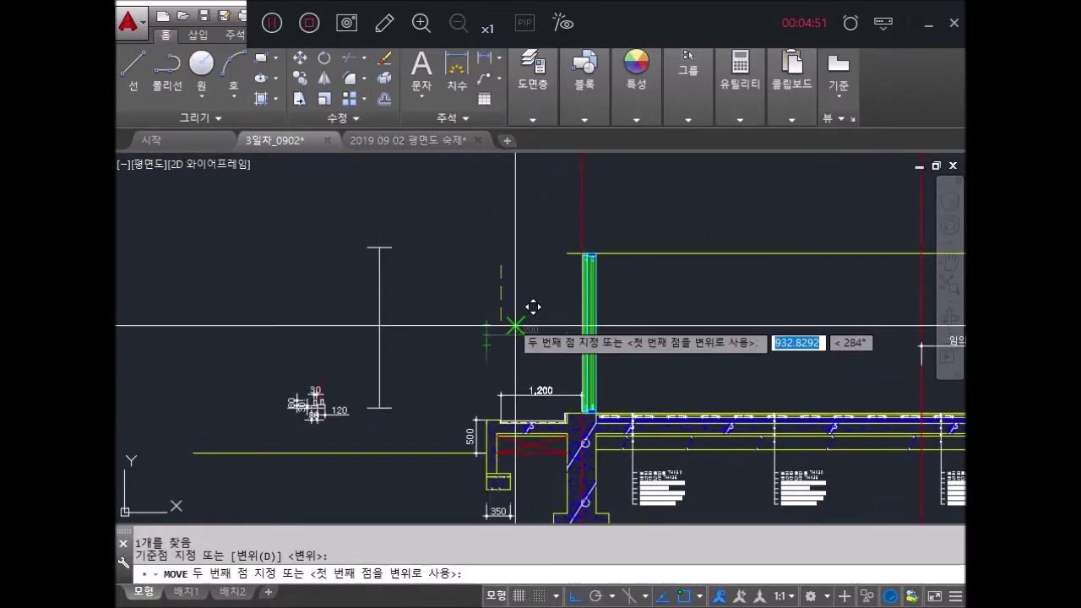
{"action": "key", "text": "Escape"}
{"action": "key", "text": "Return"}
{"action": "scroll", "coordinate": [543, 319], "scroll_direction": "up", "scroll_amount": 2}
{"action": "key", "text": "Escape"}
{"action": "key", "text": "Escape"}
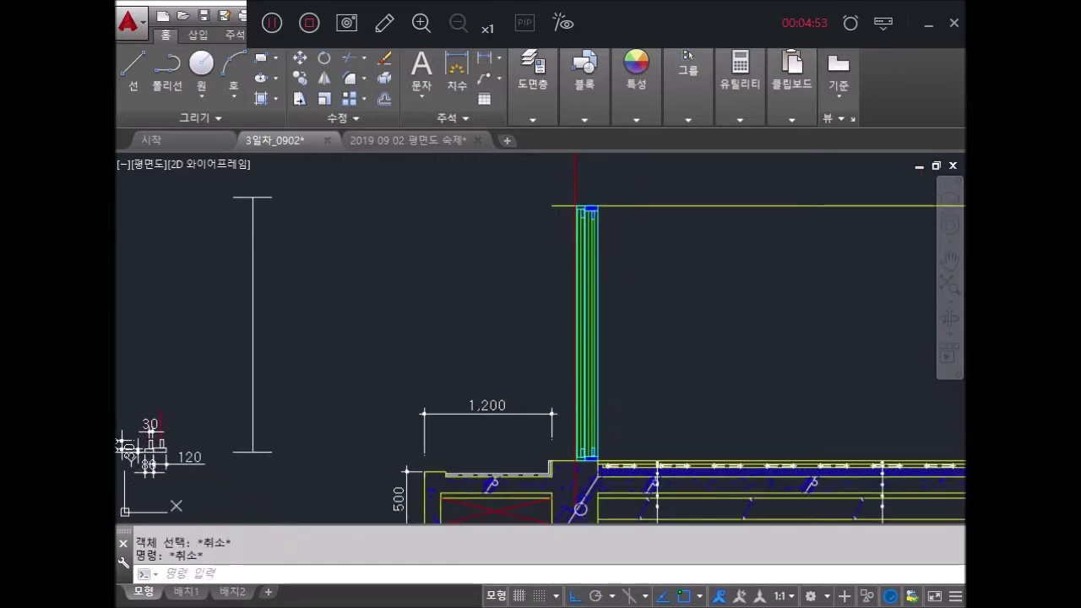
{"action": "scroll", "coordinate": [531, 475], "scroll_direction": "down", "scroll_amount": 3}
{"action": "scroll", "coordinate": [531, 475], "scroll_direction": "down", "scroll_amount": 5}
{"action": "scroll", "coordinate": [540, 406], "scroll_direction": "down", "scroll_amount": 2}
Step: Make 입면선 the current layer from the Layers dropdown
{"action": "scroll", "coordinate": [578, 352], "scroll_direction": "up", "scroll_amount": 6}
{"action": "scroll", "coordinate": [574, 329], "scroll_direction": "up", "scroll_amount": 5}
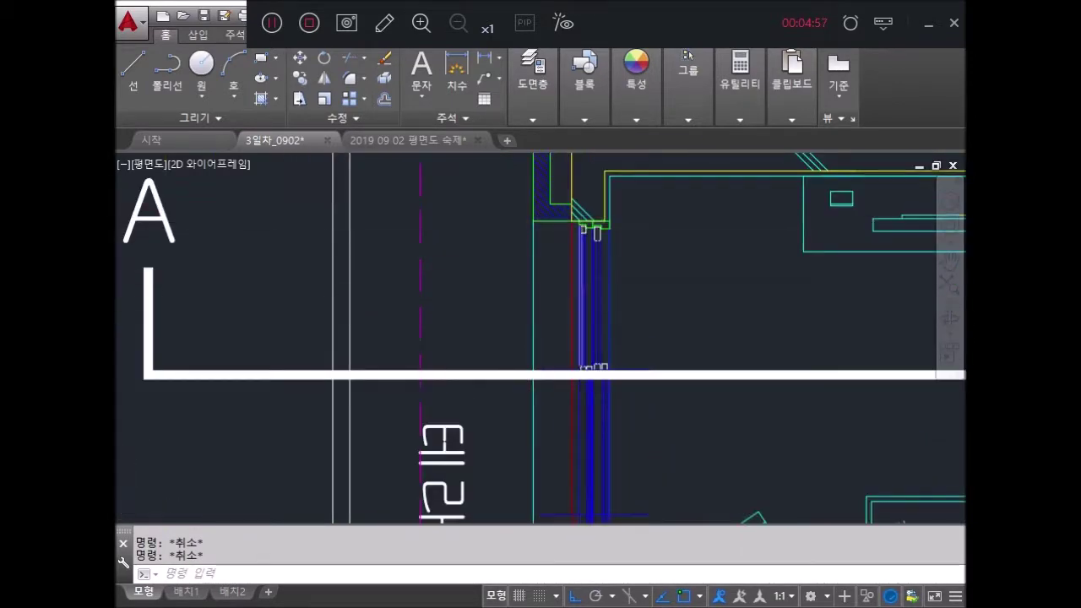
{"action": "scroll", "coordinate": [580, 254], "scroll_direction": "down", "scroll_amount": 5}
{"action": "scroll", "coordinate": [591, 300], "scroll_direction": "down", "scroll_amount": 3}
{"action": "scroll", "coordinate": [599, 296], "scroll_direction": "up", "scroll_amount": 8}
{"action": "scroll", "coordinate": [557, 380], "scroll_direction": "down", "scroll_amount": 3}
{"action": "scroll", "coordinate": [574, 355], "scroll_direction": "up", "scroll_amount": 3}
{"action": "left_click", "coordinate": [543, 114]}
{"action": "left_click", "coordinate": [585, 119]}
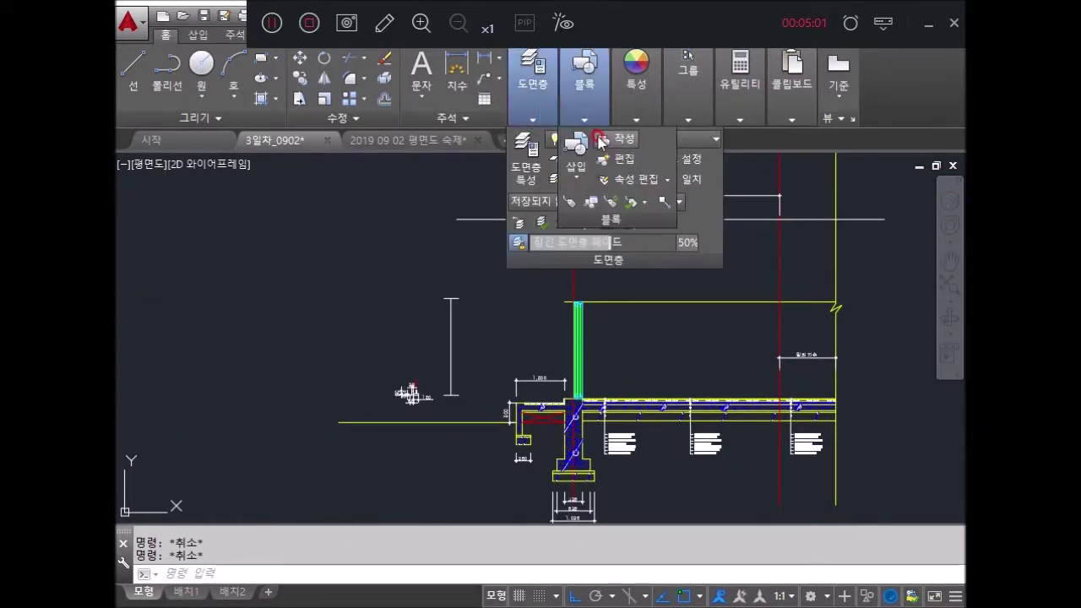
{"action": "left_click", "coordinate": [682, 146]}
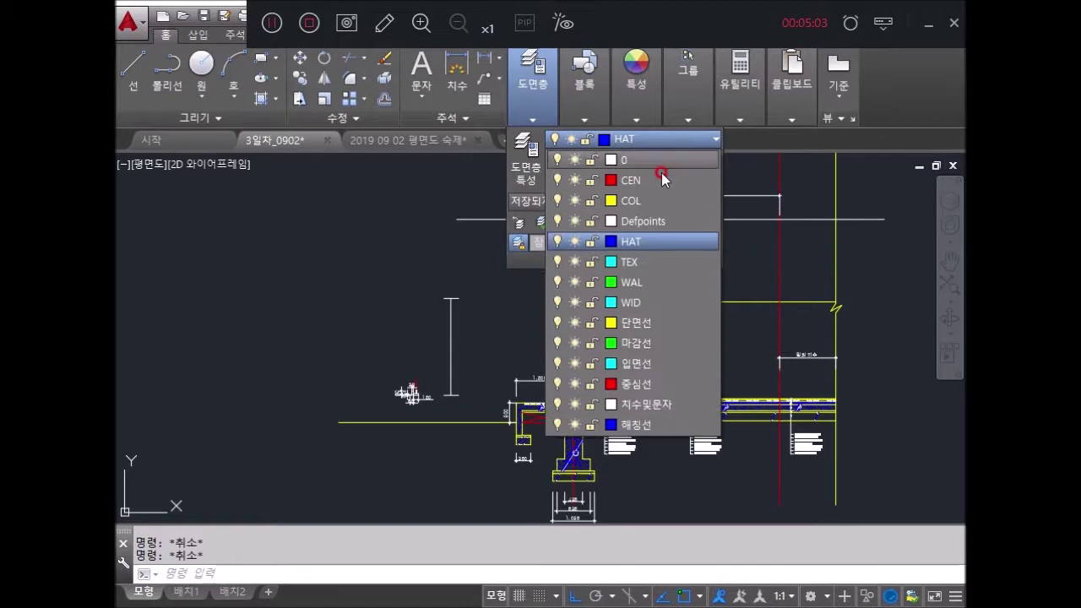
{"action": "left_click", "coordinate": [639, 365]}
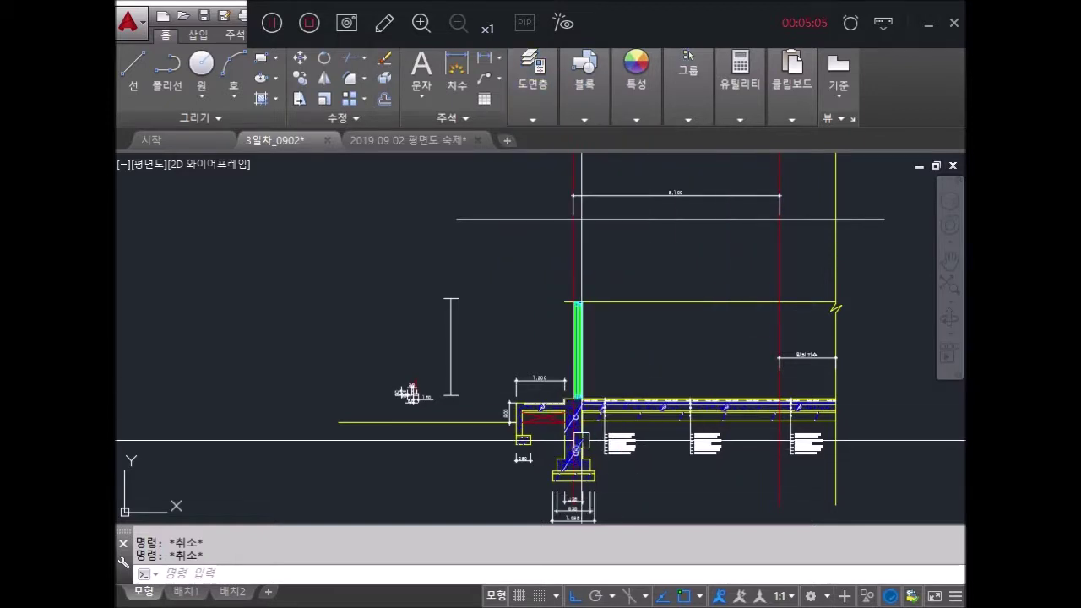
Step: Draw a vertical line beside the wall block from its base up to the wall top
{"action": "type", "text": "l"}
{"action": "key", "text": "Return"}
{"action": "scroll", "coordinate": [565, 388], "scroll_direction": "up", "scroll_amount": 8}
{"action": "left_click", "coordinate": [570, 447]}
{"action": "scroll", "coordinate": [629, 330], "scroll_direction": "down", "scroll_amount": 5}
{"action": "scroll", "coordinate": [549, 279], "scroll_direction": "up", "scroll_amount": 5}
{"action": "left_click", "coordinate": [550, 274]}
{"action": "key", "text": "Return"}
{"action": "scroll", "coordinate": [582, 383], "scroll_direction": "down", "scroll_amount": 3}
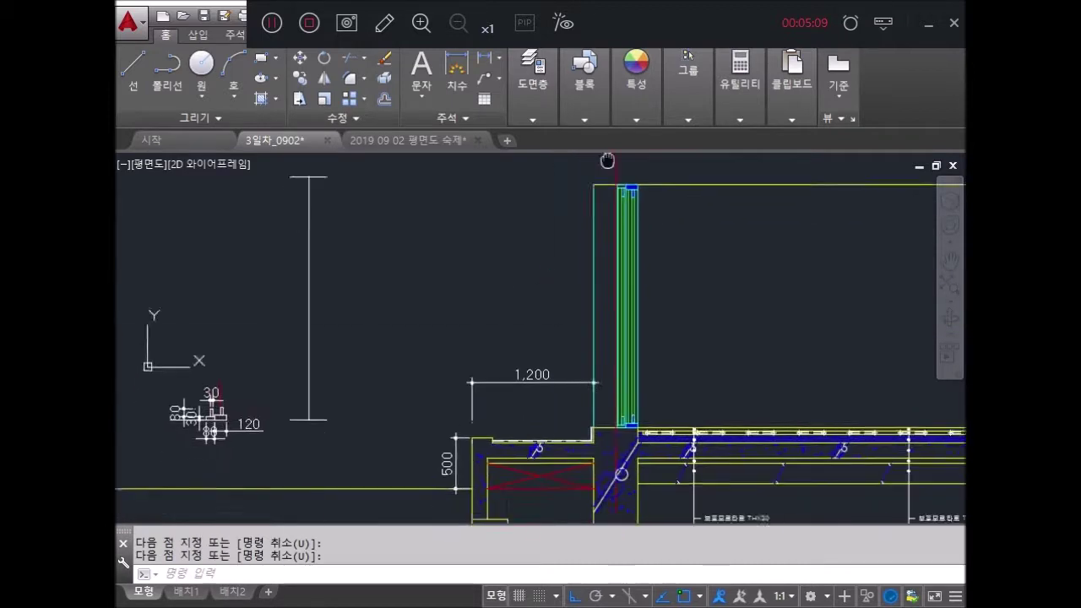
{"action": "key", "text": "Escape"}
{"action": "key", "text": "Escape"}
{"action": "type", "text": "h"}
{"action": "key", "text": "Return"}
{"action": "type", "text": "60"}
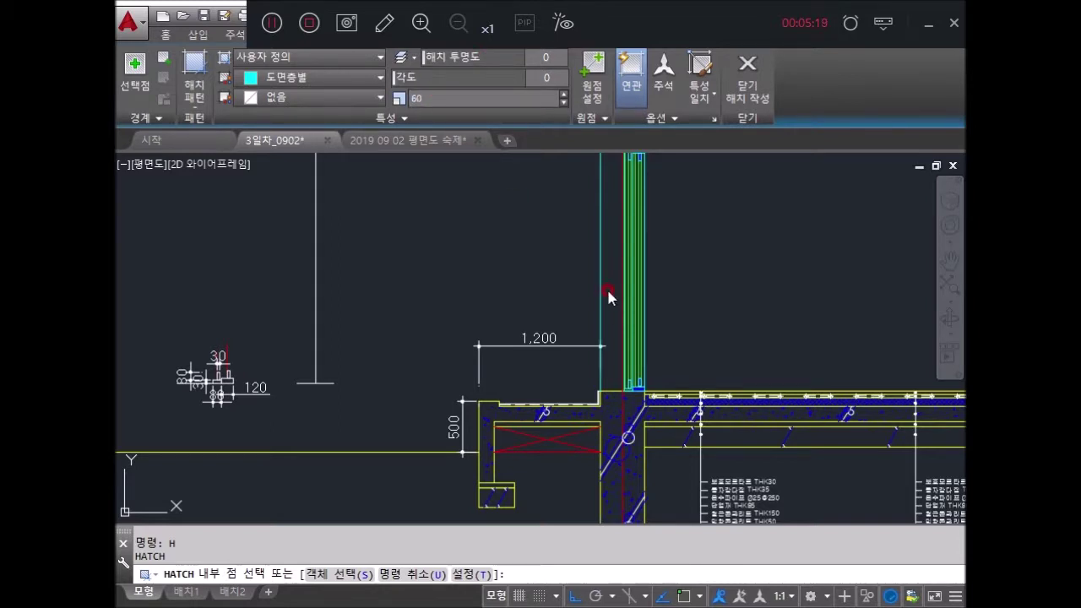
Step: Fill the strip between the cyan line and wall block with 0° line hatch at scale 6
{"action": "left_click", "coordinate": [608, 296]}
{"action": "left_click", "coordinate": [609, 296]}
{"action": "key", "text": "Return"}
{"action": "scroll", "coordinate": [614, 278], "scroll_direction": "down", "scroll_amount": 3}
{"action": "scroll", "coordinate": [614, 270], "scroll_direction": "up", "scroll_amount": 5}
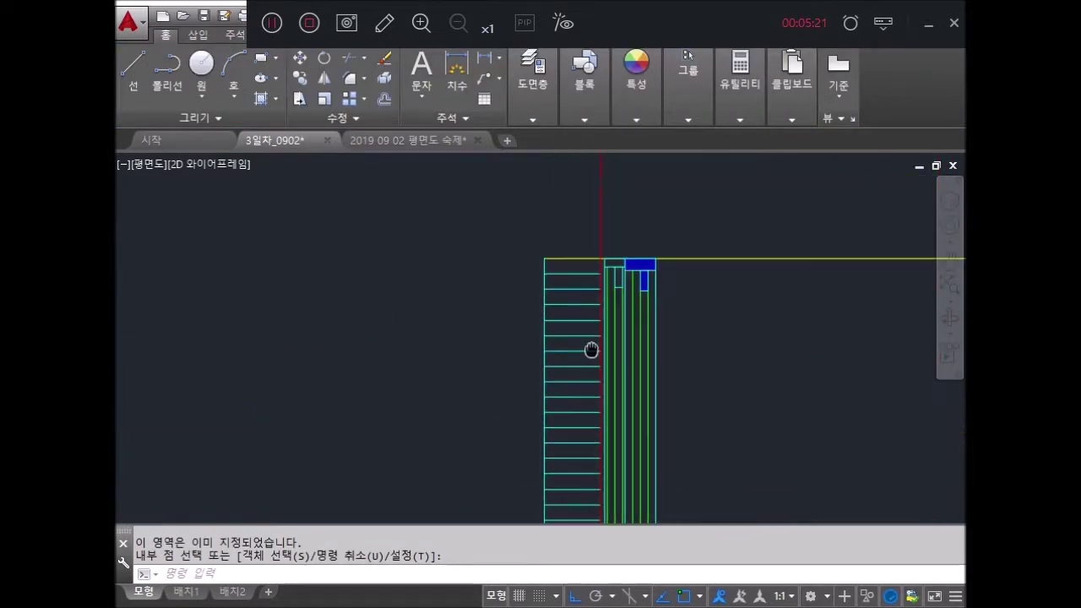
{"action": "middle_click_drag", "start_coordinate": [563, 337], "coordinate": [591, 160]}
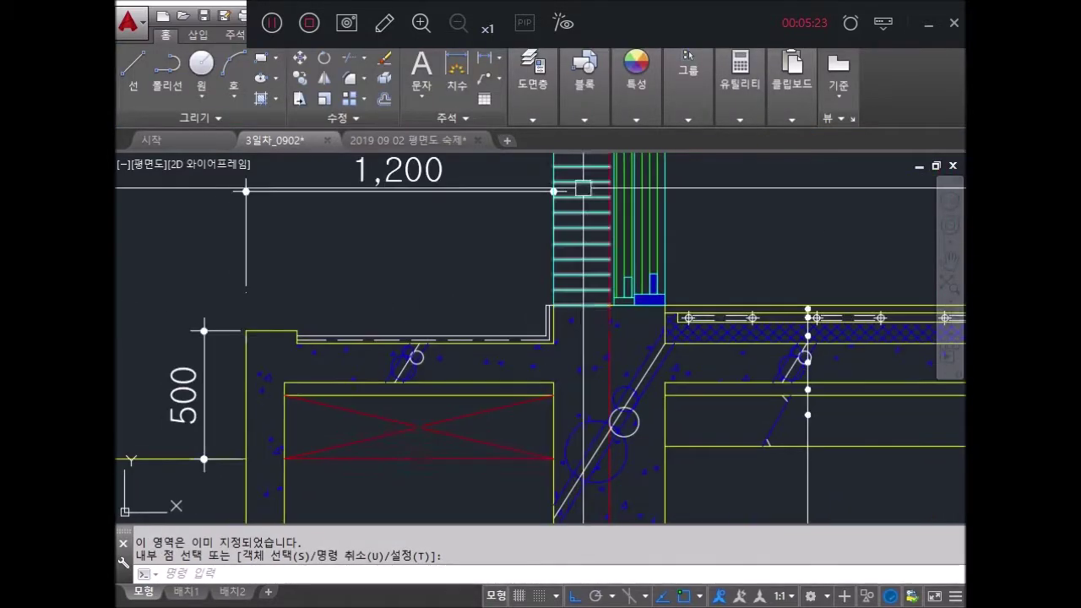
{"action": "scroll", "coordinate": [591, 287], "scroll_direction": "up", "scroll_amount": 3}
{"action": "key", "text": "Escape"}
{"action": "scroll", "coordinate": [623, 275], "scroll_direction": "down", "scroll_amount": 3}
{"action": "scroll", "coordinate": [623, 274], "scroll_direction": "down", "scroll_amount": 1}
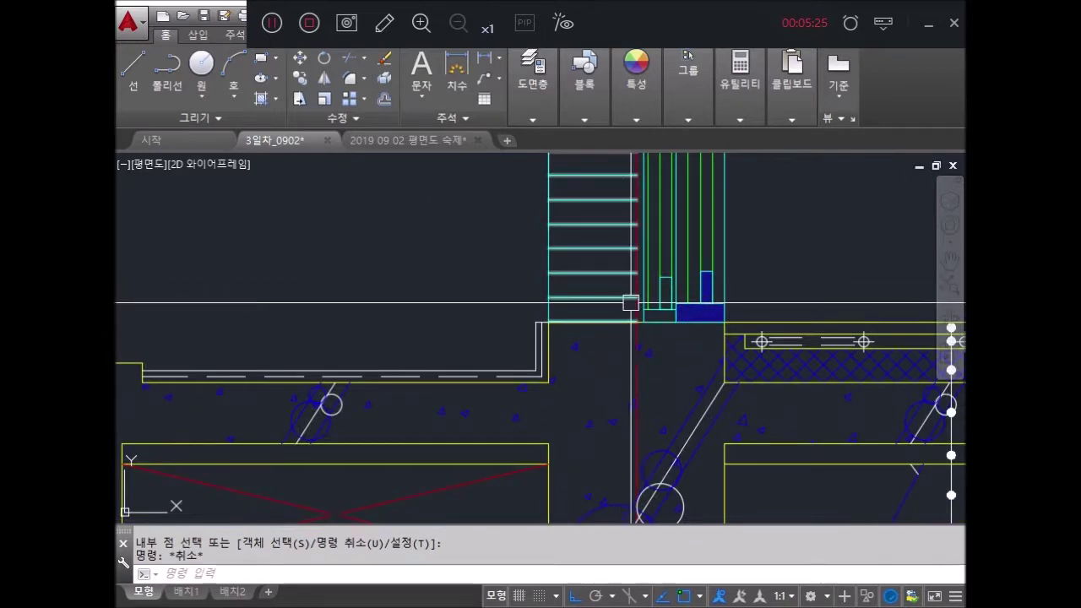
{"action": "scroll", "coordinate": [623, 274], "scroll_direction": "down", "scroll_amount": 3}
{"action": "scroll", "coordinate": [591, 301], "scroll_direction": "up", "scroll_amount": 1}
{"action": "scroll", "coordinate": [642, 251], "scroll_direction": "down", "scroll_amount": 2}
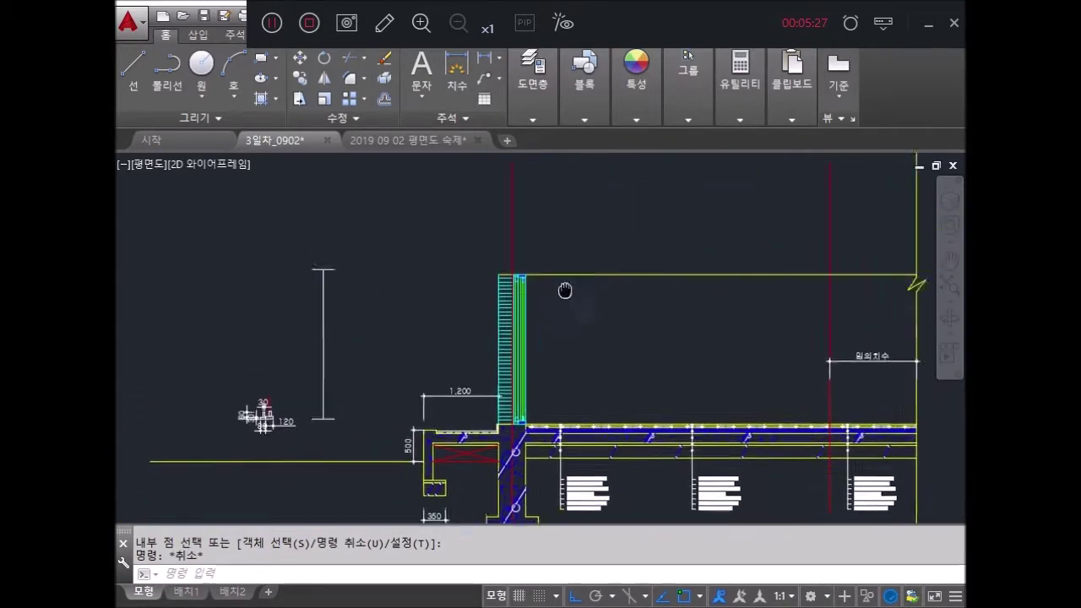
{"action": "middle_click_drag", "start_coordinate": [562, 290], "coordinate": [442, 369]}
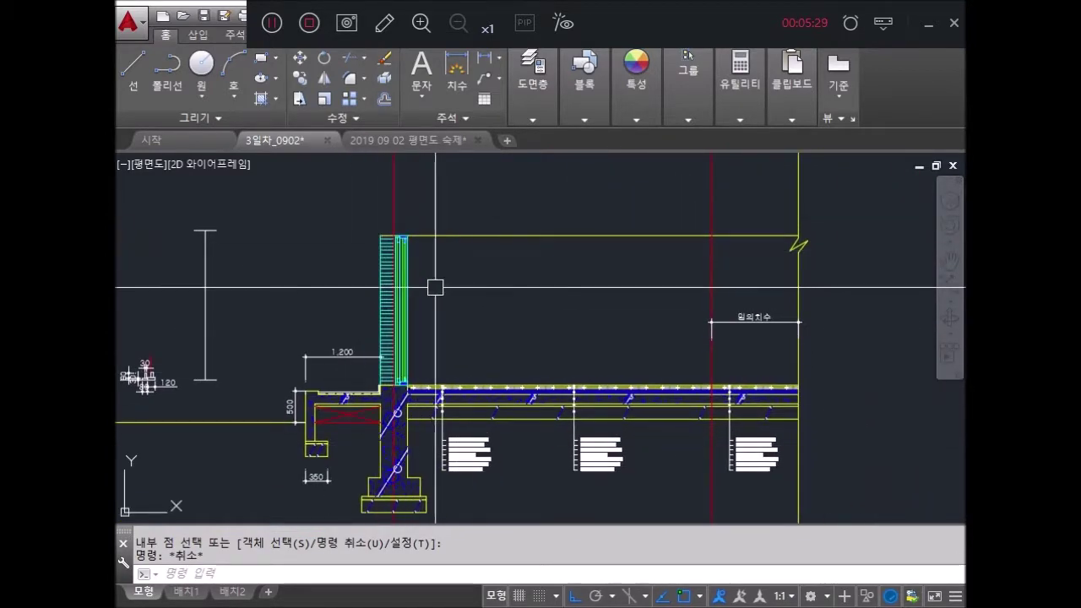
Step: Move the 1,200 dimension up to about midway along the hatched wall block
{"action": "scroll", "coordinate": [435, 287], "scroll_direction": "down", "scroll_amount": 1}
{"action": "mouse_move", "coordinate": [507, 259]}
{"action": "middle_mouse_down"}
{"action": "mouse_move", "coordinate": [451, 352]}
{"action": "mouse_move", "coordinate": [506, 293]}
{"action": "middle_mouse_up"}
{"action": "scroll", "coordinate": [506, 292], "scroll_direction": "up", "scroll_amount": 3}
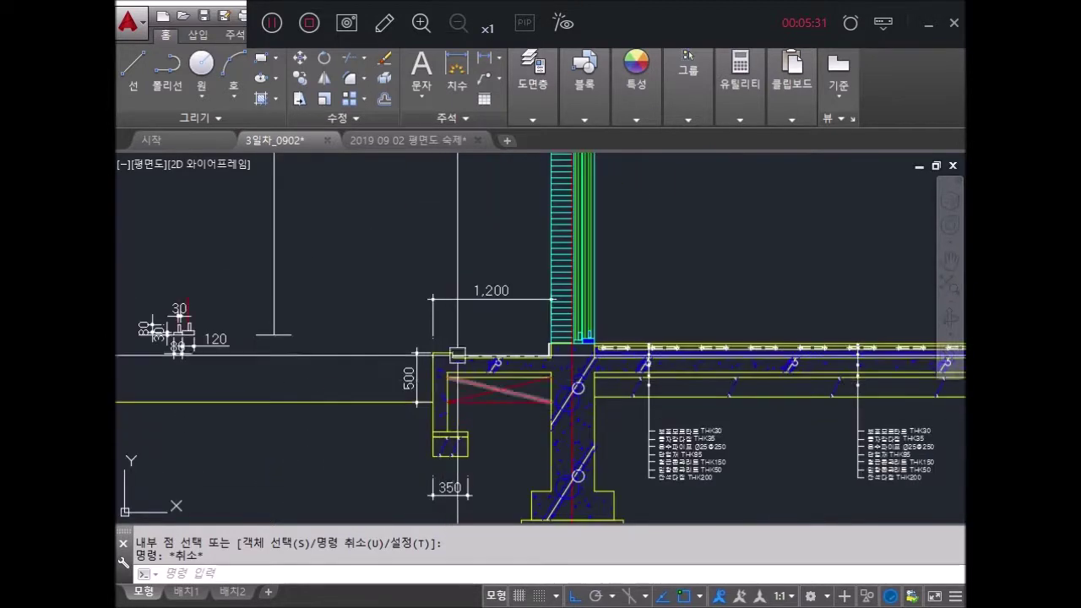
{"action": "left_click_drag", "start_coordinate": [487, 326], "coordinate": [523, 279]}
{"action": "key", "text": "Return"}
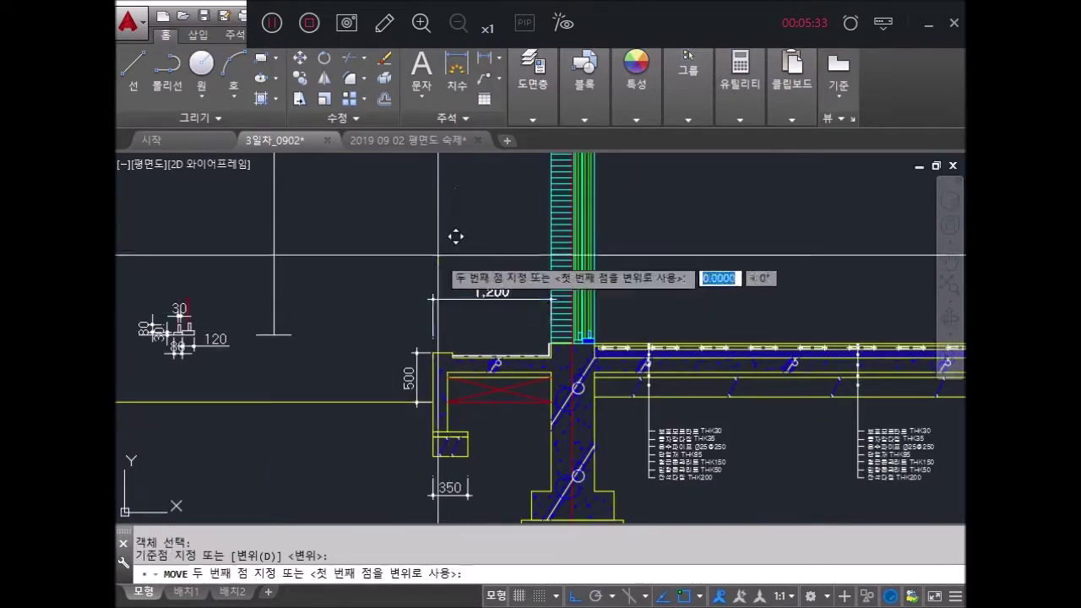
{"action": "left_click", "coordinate": [482, 287]}
{"action": "middle_click_drag", "start_coordinate": [452, 152], "coordinate": [492, 323]}
{"action": "left_click", "coordinate": [494, 266]}
{"action": "key", "text": "Return"}
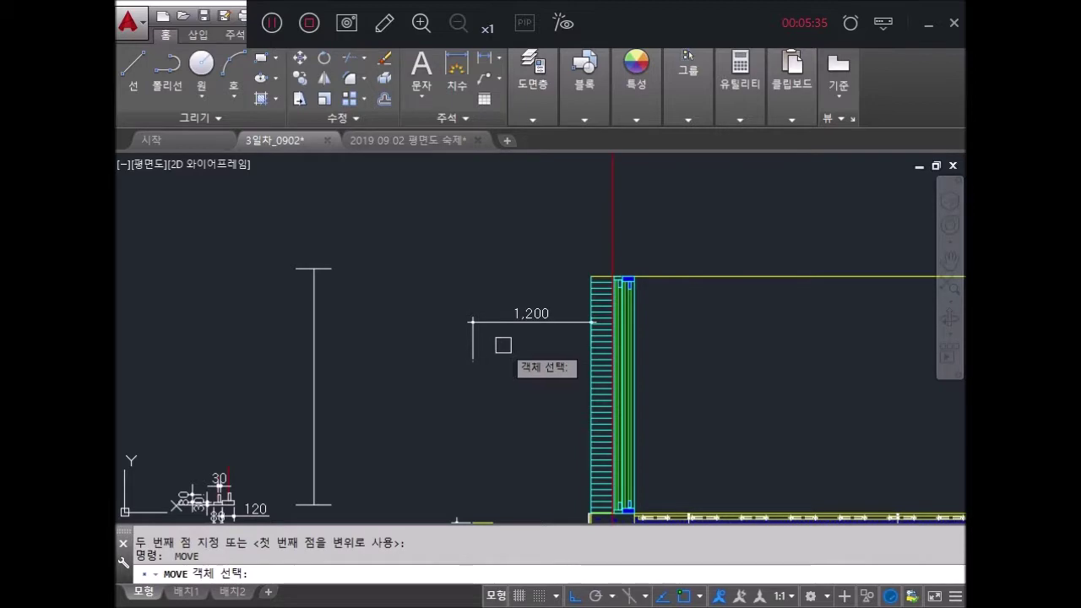
Step: Zoom out to check the terrace width on the floor plan, then return to the section
{"action": "scroll", "coordinate": [473, 422], "scroll_direction": "down", "scroll_amount": 2}
{"action": "scroll", "coordinate": [452, 490], "scroll_direction": "down", "scroll_amount": 2}
{"action": "scroll", "coordinate": [464, 380], "scroll_direction": "down", "scroll_amount": 2}
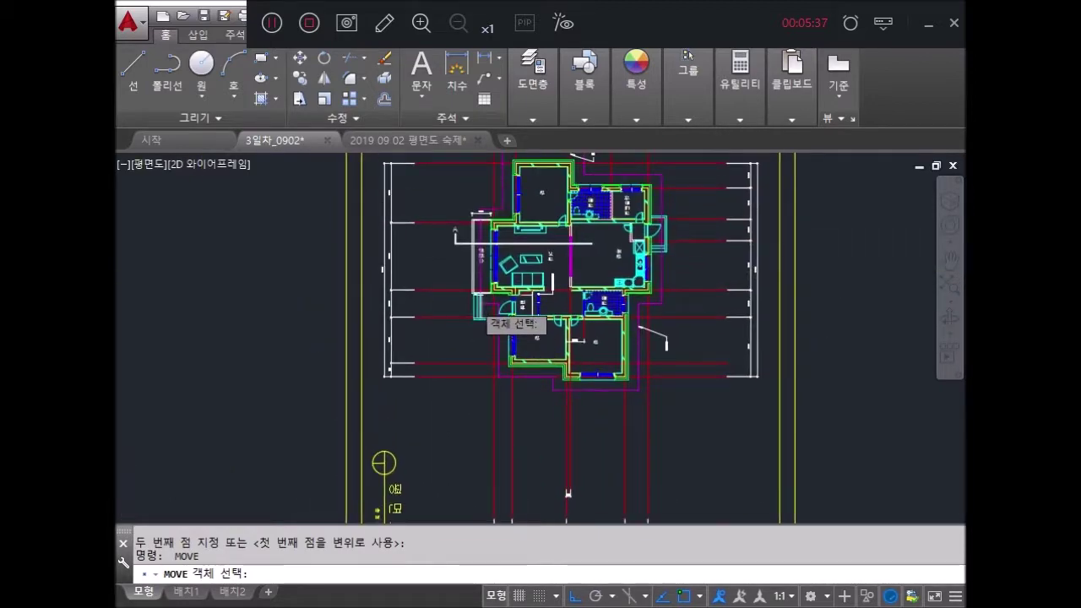
{"action": "scroll", "coordinate": [471, 302], "scroll_direction": "up", "scroll_amount": 4}
{"action": "scroll", "coordinate": [458, 234], "scroll_direction": "up", "scroll_amount": 2}
{"action": "scroll", "coordinate": [562, 261], "scroll_direction": "down", "scroll_amount": 1}
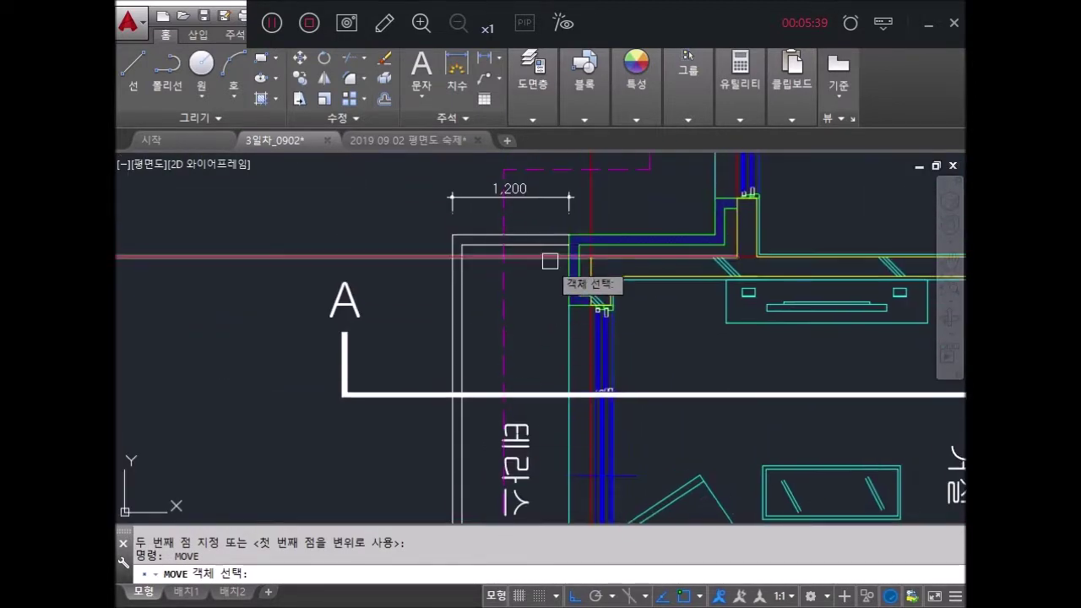
{"action": "scroll", "coordinate": [532, 406], "scroll_direction": "down", "scroll_amount": 3}
{"action": "scroll", "coordinate": [543, 253], "scroll_direction": "down", "scroll_amount": 2}
{"action": "scroll", "coordinate": [543, 253], "scroll_direction": "down", "scroll_amount": 2}
{"action": "scroll", "coordinate": [621, 424], "scroll_direction": "up", "scroll_amount": 3}
{"action": "scroll", "coordinate": [642, 363], "scroll_direction": "up", "scroll_amount": 2}
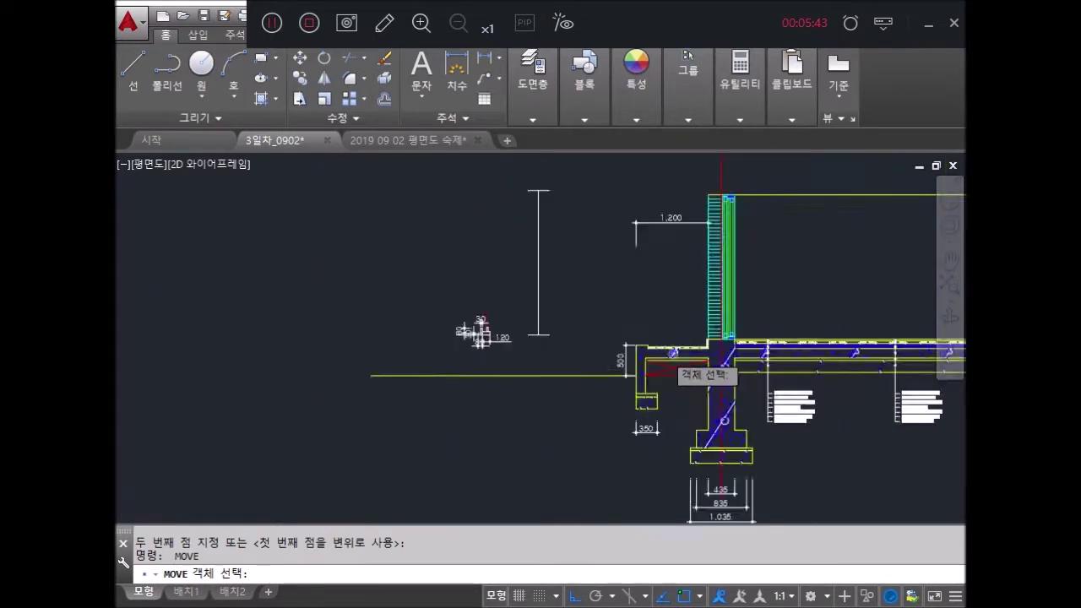
{"action": "scroll", "coordinate": [673, 352], "scroll_direction": "up", "scroll_amount": 3}
{"action": "key", "text": "Escape"}
Step: Offset the slab's top edge 900 upward to form the top rail line
{"action": "type", "text": "l"}
{"action": "key", "text": "Return"}
{"action": "scroll", "coordinate": [625, 338], "scroll_direction": "up", "scroll_amount": 2}
{"action": "scroll", "coordinate": [620, 325], "scroll_direction": "up", "scroll_amount": 2}
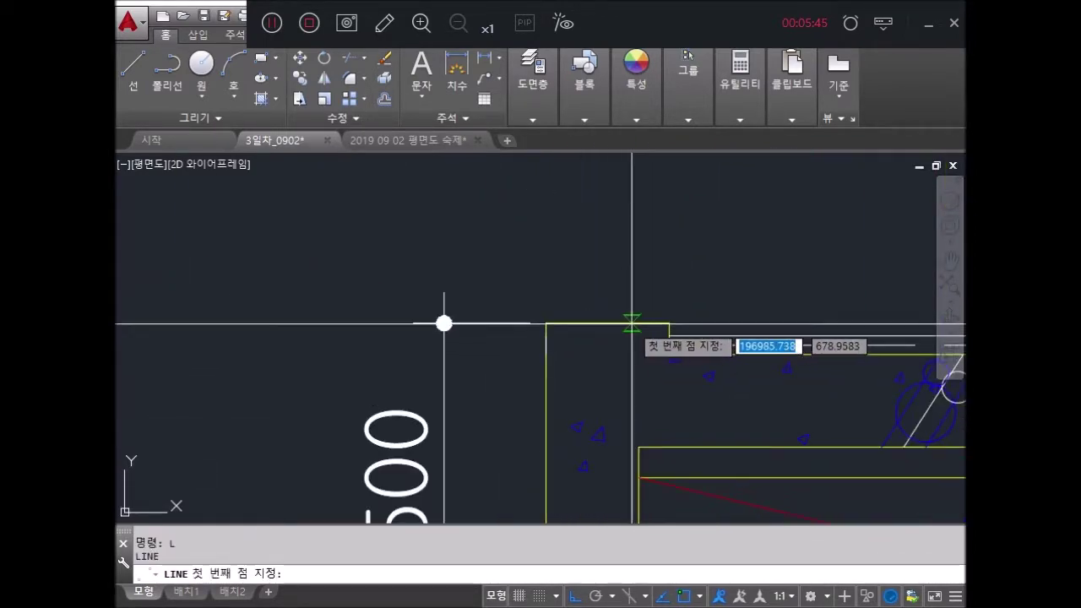
{"action": "key", "text": "Escape"}
{"action": "key", "text": "Escape"}
{"action": "key", "text": "Return"}
{"action": "type", "text": "900"}
{"action": "key", "text": "Return"}
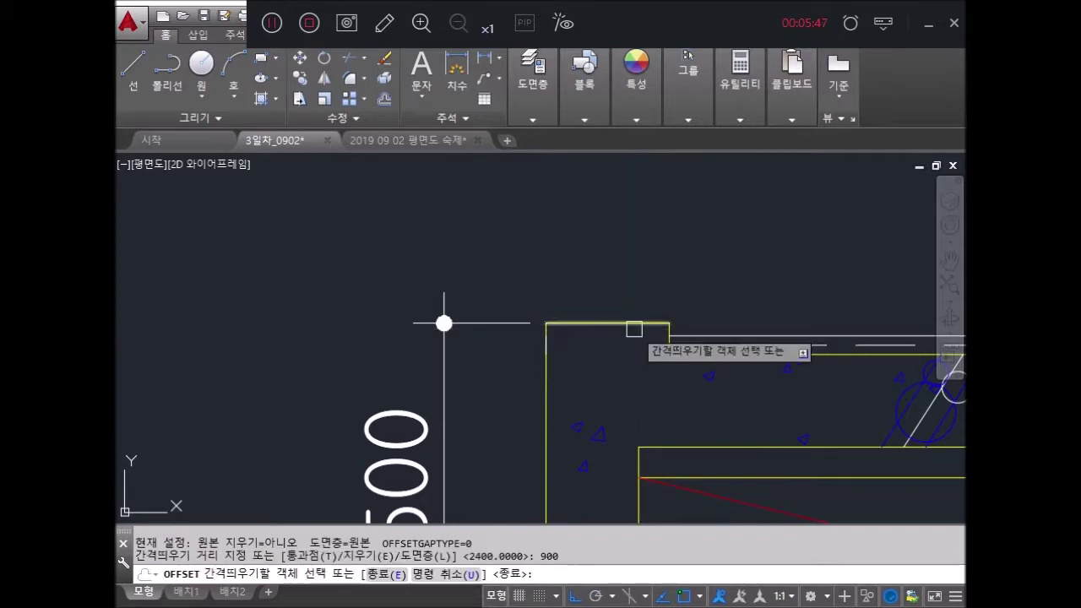
{"action": "left_click", "coordinate": [675, 323]}
{"action": "left_click", "coordinate": [633, 240]}
{"action": "scroll", "coordinate": [632, 262], "scroll_direction": "down", "scroll_amount": 5}
{"action": "middle_click_drag", "start_coordinate": [632, 272], "coordinate": [592, 314]}
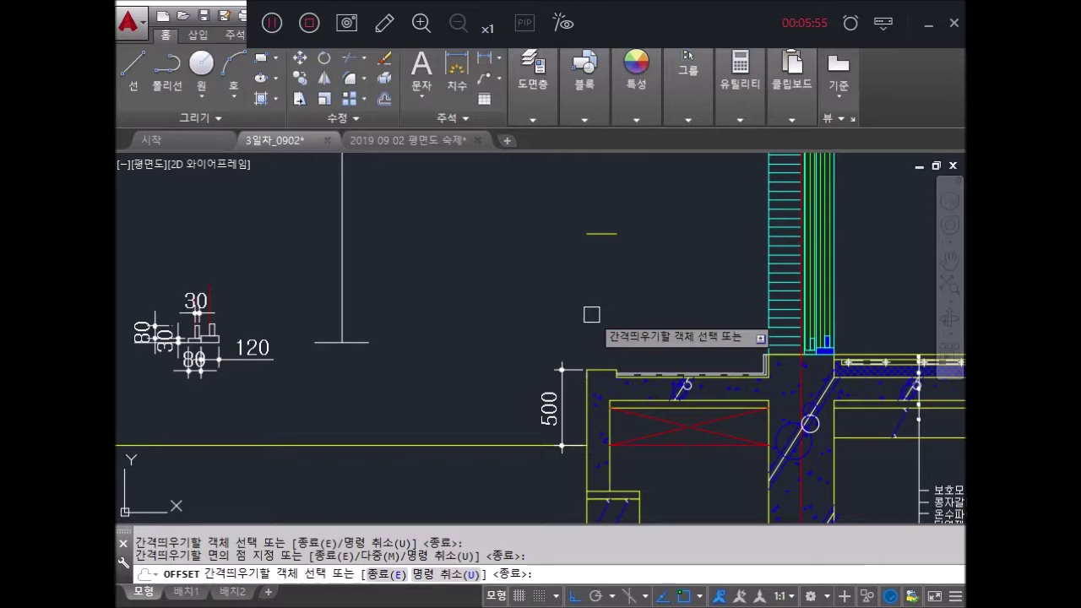
{"action": "key", "text": "Escape"}
{"action": "key", "text": "Escape"}
Step: Offset the new rail line 50 to make a double rail line
{"action": "key", "text": "space"}
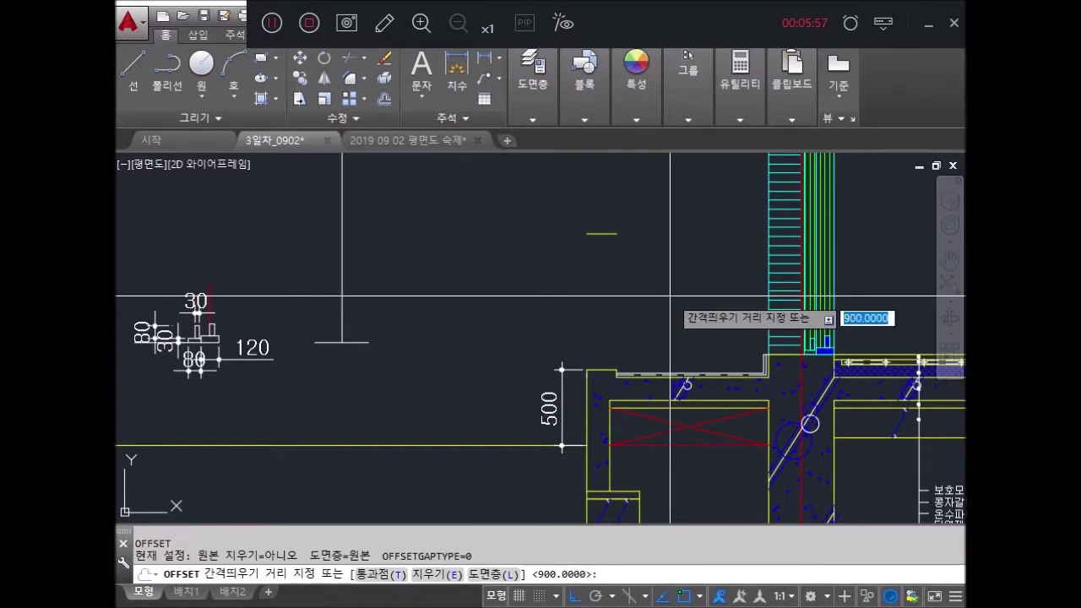
{"action": "type", "text": "0"}
{"action": "key", "text": "space"}
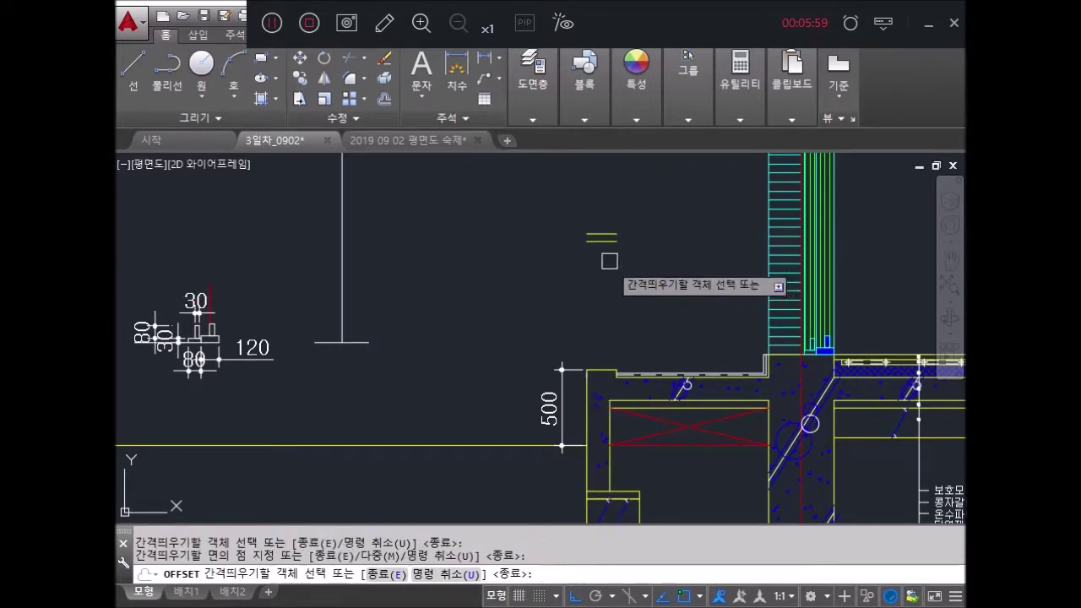
{"action": "scroll", "coordinate": [607, 245], "scroll_direction": "up", "scroll_amount": 2}
{"action": "key", "text": "Escape"}
Step: Start a line near the rail, then cancel it
{"action": "type", "text": "ㄴ"}
{"action": "key", "text": "space"}
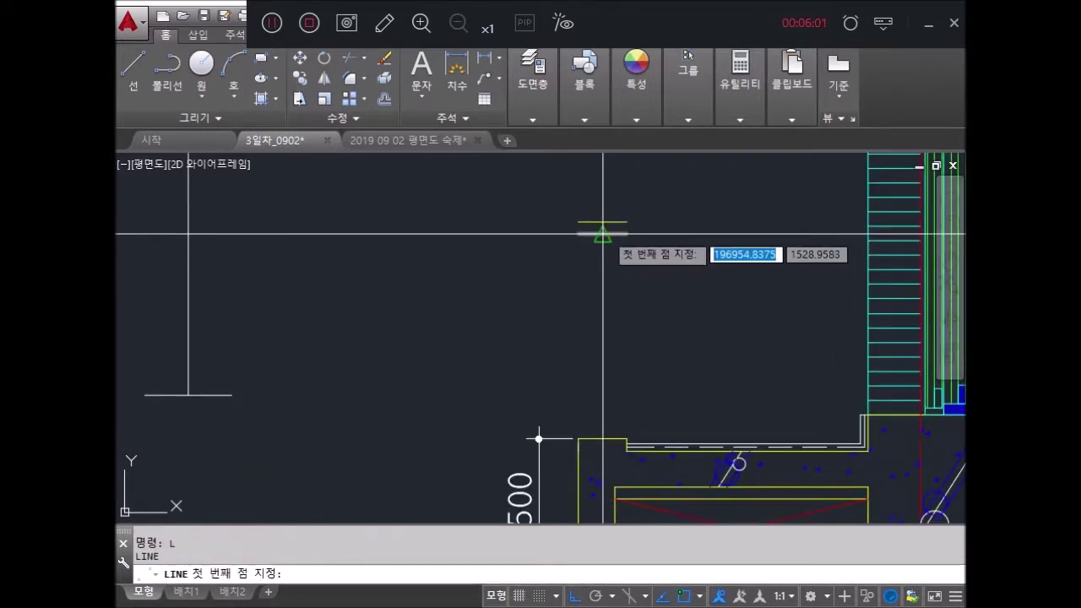
{"action": "left_click", "coordinate": [599, 229]}
{"action": "key", "text": "space"}
{"action": "key", "text": "space"}
{"action": "scroll", "coordinate": [591, 224], "scroll_direction": "up", "scroll_amount": 4}
{"action": "key", "text": "Escape"}
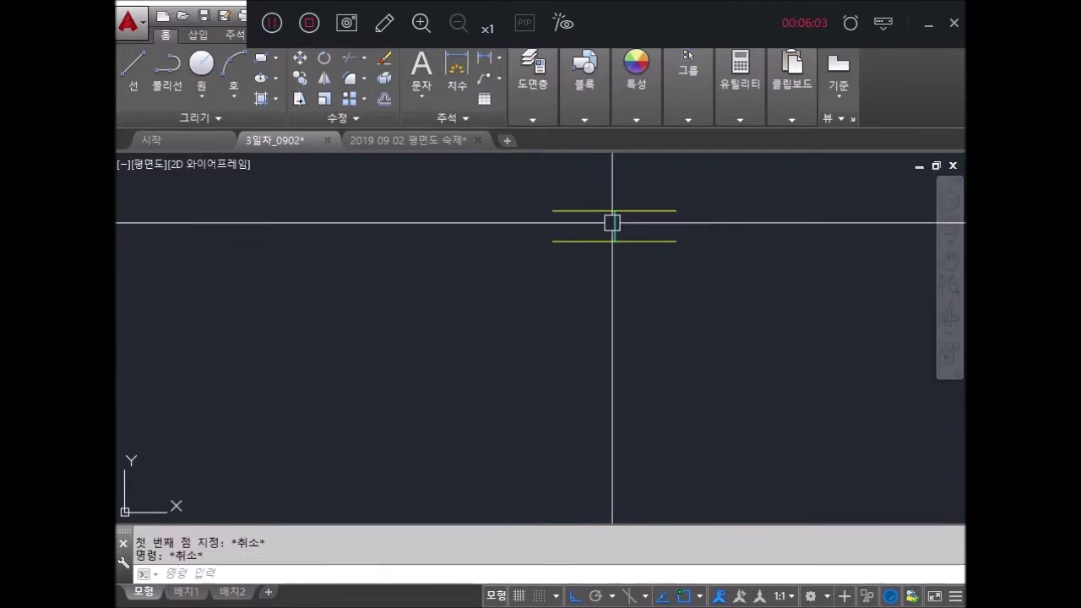
{"action": "type", "text": "O"}
Step: Offset the short vertical line between the rails 70 to each side
{"action": "key", "text": "space"}
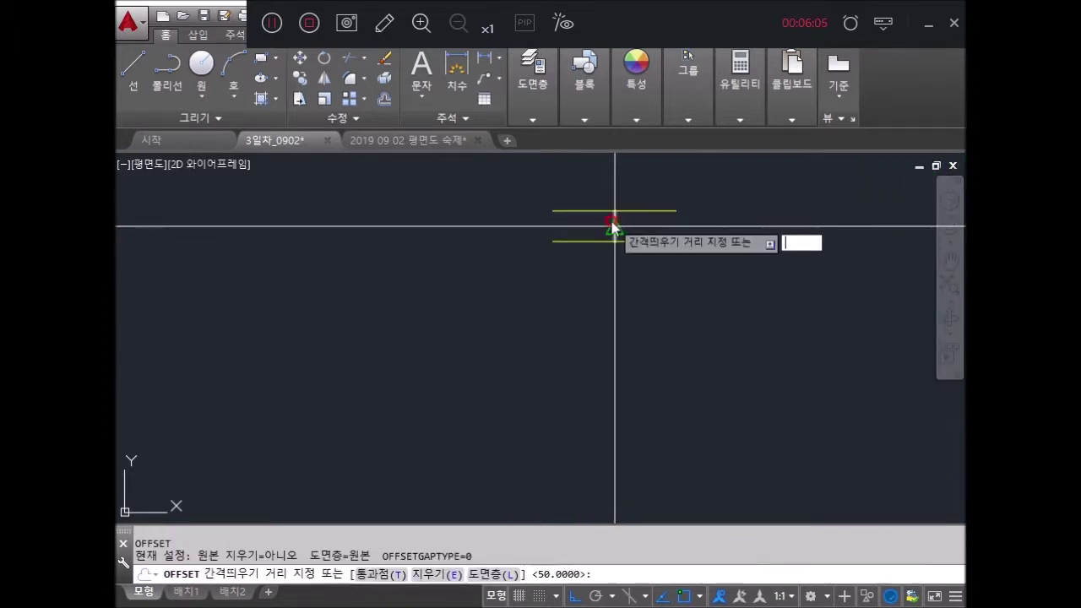
{"action": "type", "text": "70"}
{"action": "key", "text": "space"}
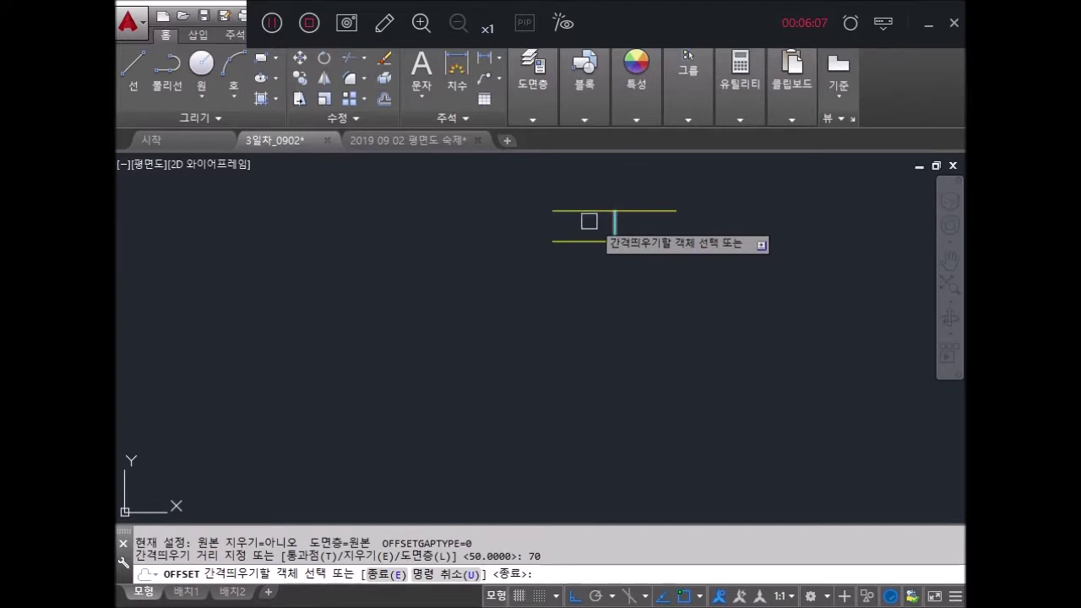
{"action": "left_click", "coordinate": [616, 228]}
{"action": "left_click", "coordinate": [602, 224]}
{"action": "left_click", "coordinate": [616, 224]}
{"action": "left_click", "coordinate": [639, 225]}
{"action": "key", "text": "Escape"}
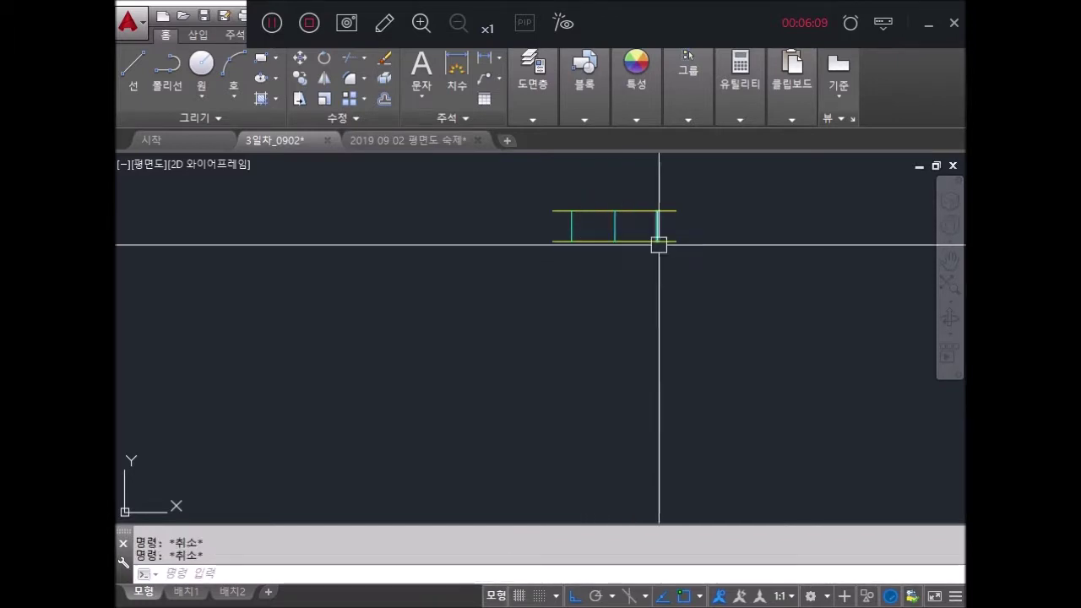
Step: Turn the rail lines cyan by matching properties from the cyan line
{"action": "type", "text": "tr"}
{"action": "key", "text": "space"}
{"action": "left_click", "coordinate": [596, 256]}
{"action": "key", "text": "space"}
{"action": "key", "text": "Escape"}
{"action": "key", "text": "space"}
{"action": "key", "text": "space"}
{"action": "key", "text": "Escape"}
{"action": "key", "text": "space"}
{"action": "left_click", "coordinate": [574, 226]}
{"action": "left_click", "coordinate": [583, 253]}
{"action": "left_click", "coordinate": [591, 200]}
{"action": "key", "text": "Escape"}
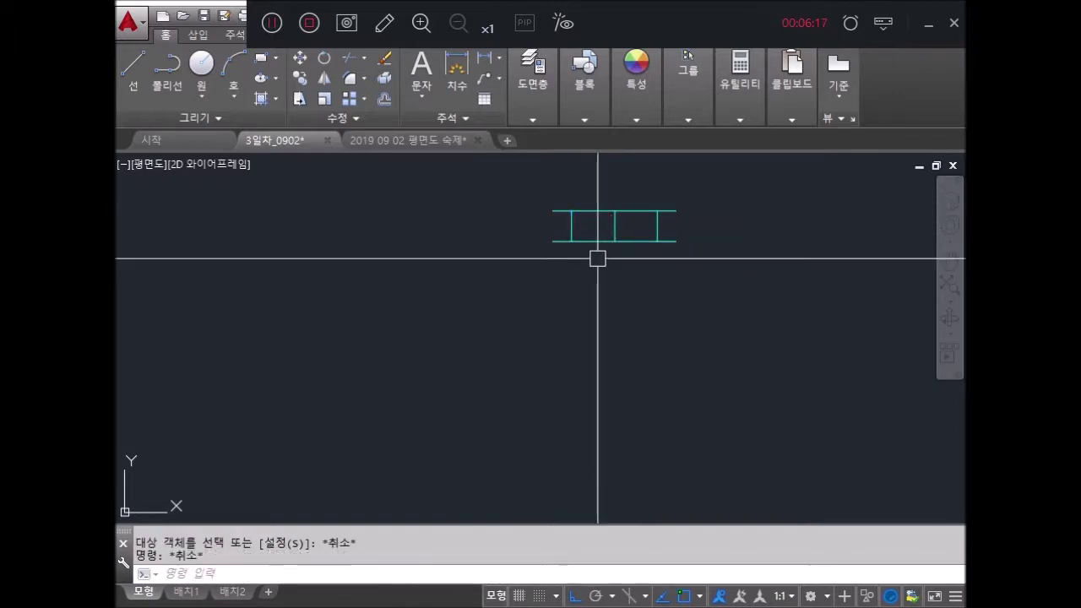
Step: Trim the left and right overhangs of the top and bottom rails
{"action": "key", "text": "space"}
{"action": "left_click", "coordinate": [560, 210]}
{"action": "left_click", "coordinate": [562, 240]}
{"action": "left_click", "coordinate": [661, 210]}
{"action": "left_click", "coordinate": [669, 241]}
{"action": "key", "text": "space"}
Step: Stretch the middle vertical line down to the terrace slab
{"action": "left_click", "coordinate": [614, 227]}
{"action": "left_click", "coordinate": [614, 241]}
{"action": "scroll", "coordinate": [636, 287], "scroll_direction": "down", "scroll_amount": 3}
{"action": "scroll", "coordinate": [636, 287], "scroll_direction": "up", "scroll_amount": 5}
{"action": "left_click", "coordinate": [616, 272]}
{"action": "key", "text": "space"}
{"action": "scroll", "coordinate": [639, 271], "scroll_direction": "down", "scroll_amount": 2}
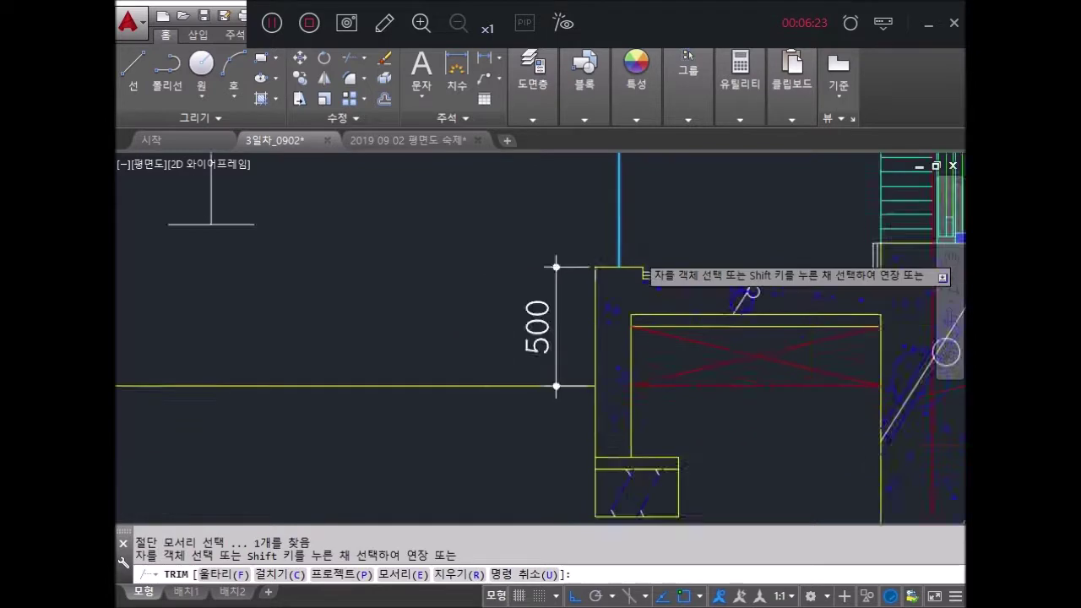
{"action": "scroll", "coordinate": [648, 365], "scroll_direction": "down", "scroll_amount": 2}
{"action": "key", "text": "Escape"}
{"action": "key", "text": "Escape"}
{"action": "key", "text": "Escape"}
Step: Offset the post lines 30 to give the railing post its width
{"action": "key", "text": "o"}
{"action": "key", "text": "space"}
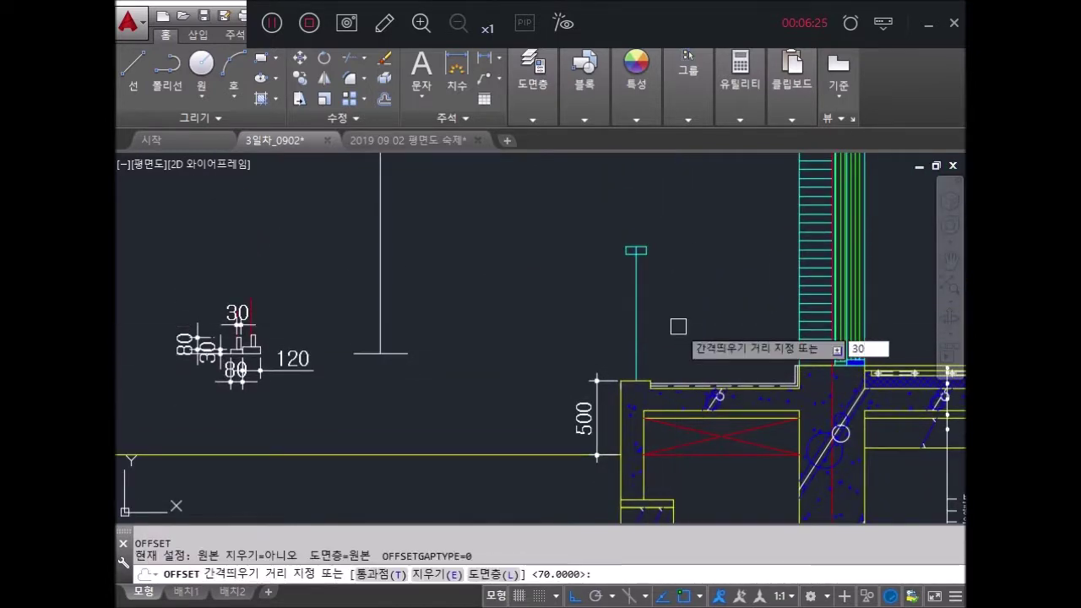
{"action": "key", "text": "space"}
{"action": "left_click", "coordinate": [635, 314]}
{"action": "left_click", "coordinate": [627, 313]}
{"action": "scroll", "coordinate": [627, 312], "scroll_direction": "up", "scroll_amount": 3}
{"action": "left_click", "coordinate": [648, 308]}
{"action": "left_click", "coordinate": [682, 307]}
{"action": "key", "text": "Escape"}
{"action": "key", "text": "Escape"}
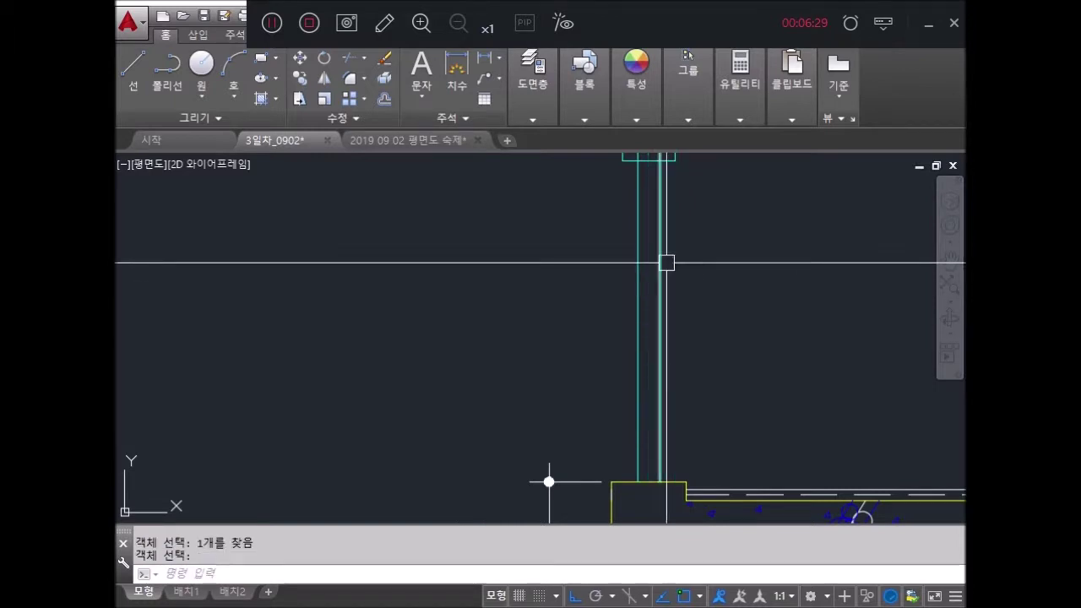
{"action": "key", "text": "Escape"}
{"action": "key", "text": "Escape"}
Step: Extend the post cap lines toward the wall, using every line as a boundary
{"action": "middle_click_drag", "start_coordinate": [666, 263], "coordinate": [663, 344]}
{"action": "scroll", "coordinate": [642, 252], "scroll_direction": "up", "scroll_amount": 4}
{"action": "type", "text": "tr"}
{"action": "key", "text": "space"}
{"action": "key", "text": "space"}
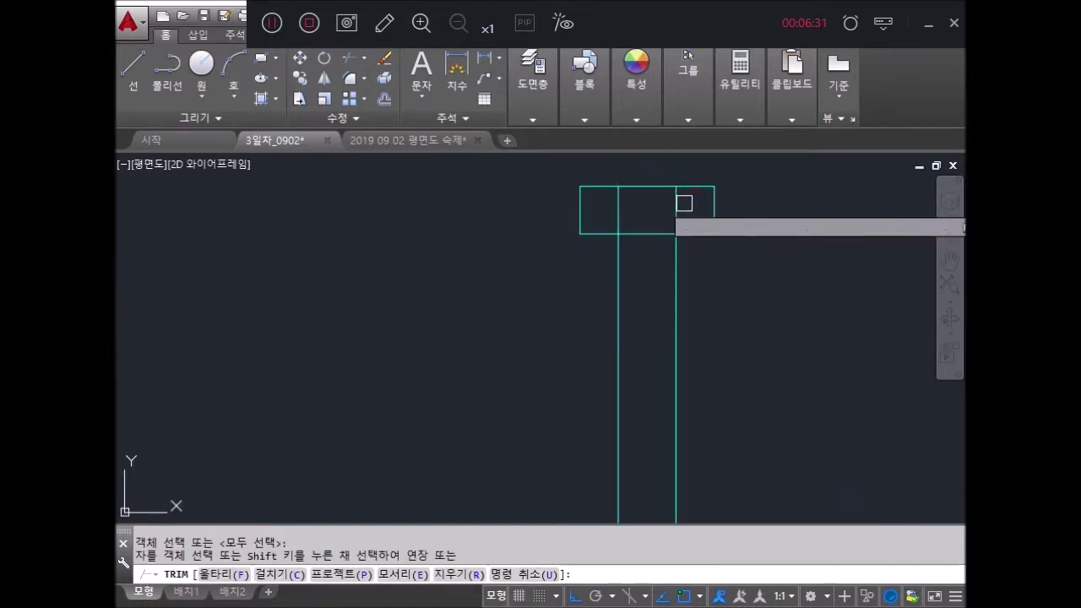
{"action": "scroll", "coordinate": [679, 235], "scroll_direction": "down", "scroll_amount": 4}
{"action": "scroll", "coordinate": [608, 250], "scroll_direction": "down", "scroll_amount": 3}
{"action": "key", "text": "Escape"}
{"action": "key", "text": "Escape"}
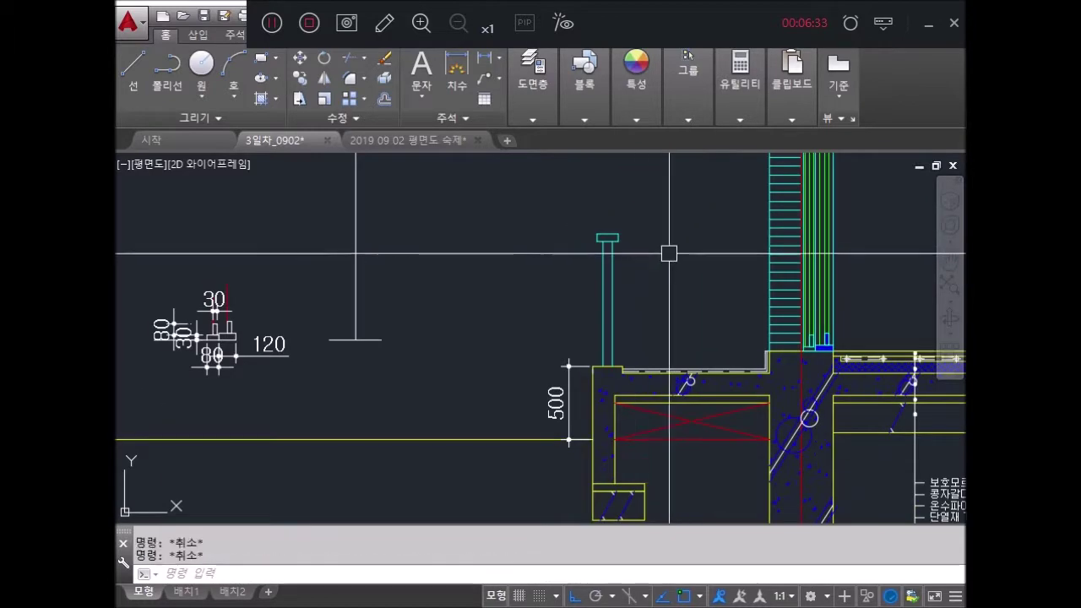
{"action": "type", "text": "EX"}
{"action": "key", "text": "space"}
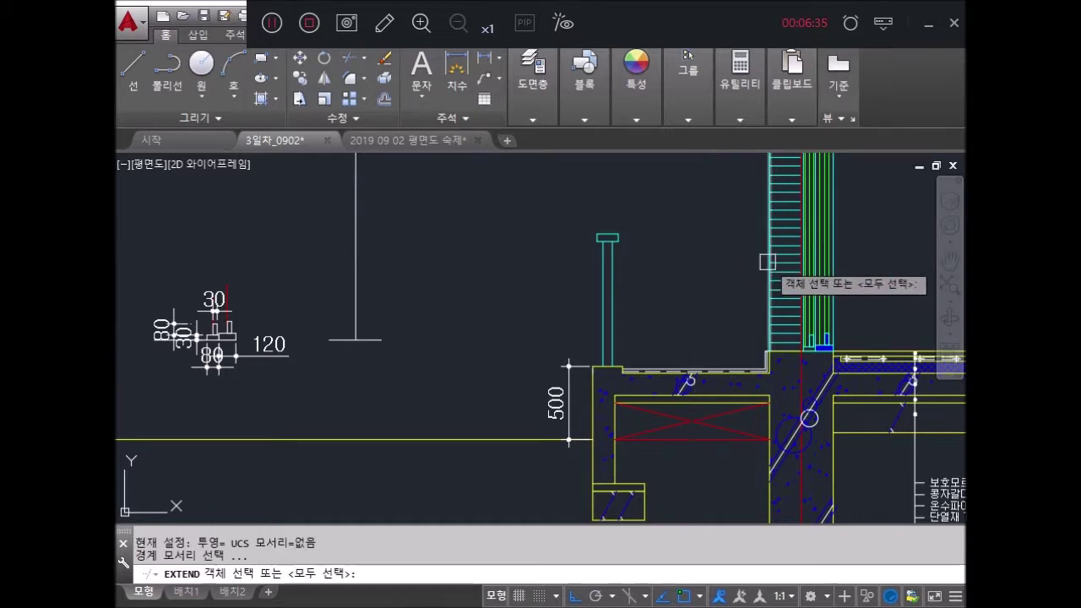
{"action": "key", "text": "space"}
{"action": "scroll", "coordinate": [616, 237], "scroll_direction": "up", "scroll_amount": 4}
{"action": "left_click", "coordinate": [585, 244]}
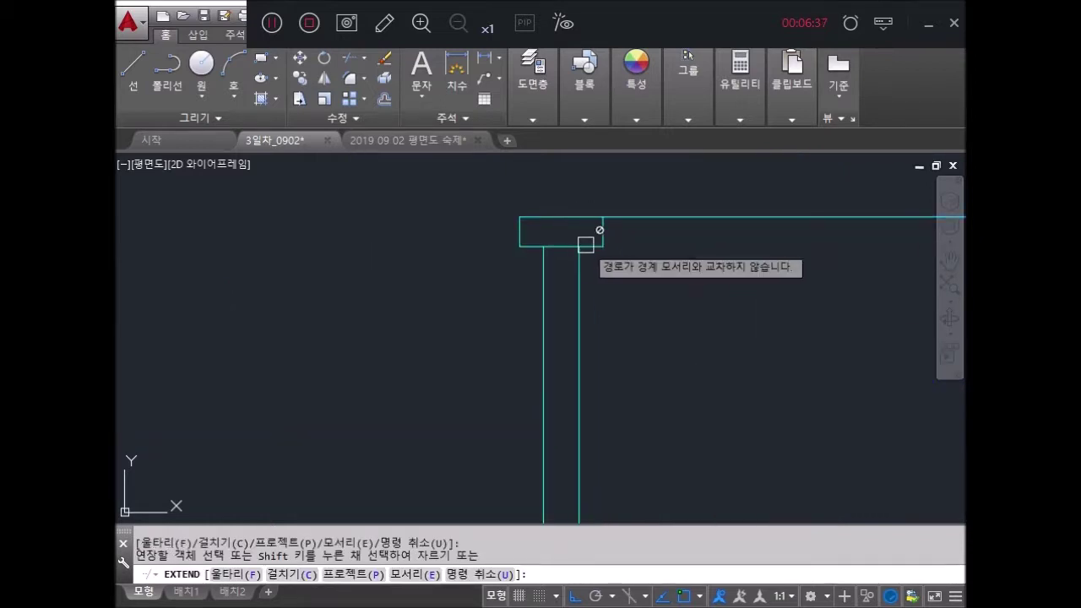
{"action": "key", "text": "space"}
{"action": "scroll", "coordinate": [705, 306], "scroll_direction": "down", "scroll_amount": 3}
{"action": "scroll", "coordinate": [696, 309], "scroll_direction": "up", "scroll_amount": 4}
{"action": "key", "text": "Escape"}
{"action": "key", "text": "Escape"}
Step: Select the railing post lines for copying
{"action": "key", "text": "Return"}
{"action": "left_click", "coordinate": [700, 325]}
{"action": "left_click", "coordinate": [631, 292]}
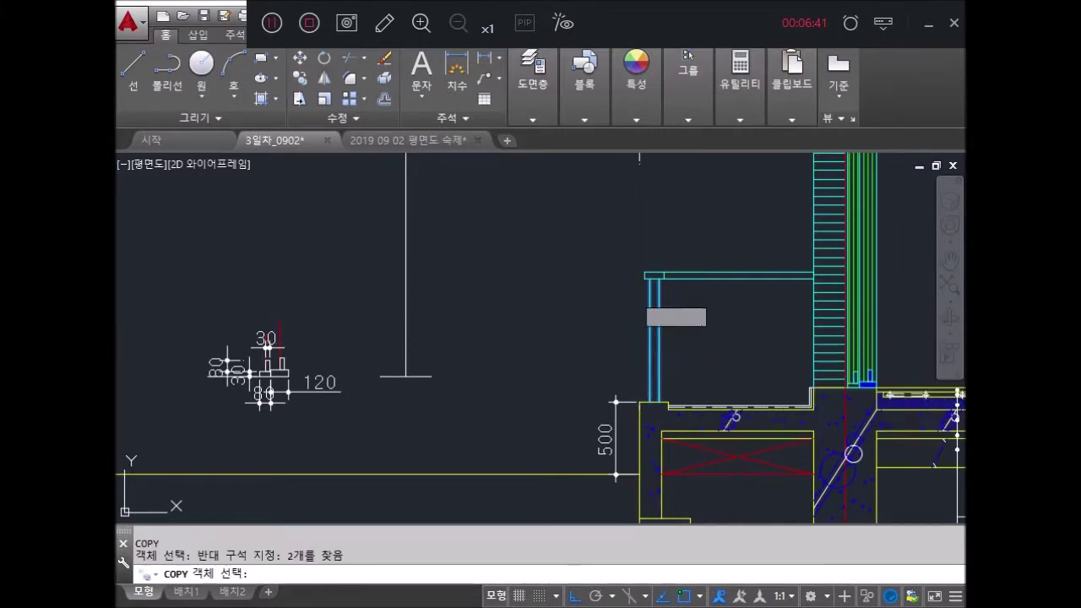
Step: Finish copying the railing post lines to a new post 300 away
{"action": "key", "text": "Return"}
{"action": "left_click", "coordinate": [650, 275]}
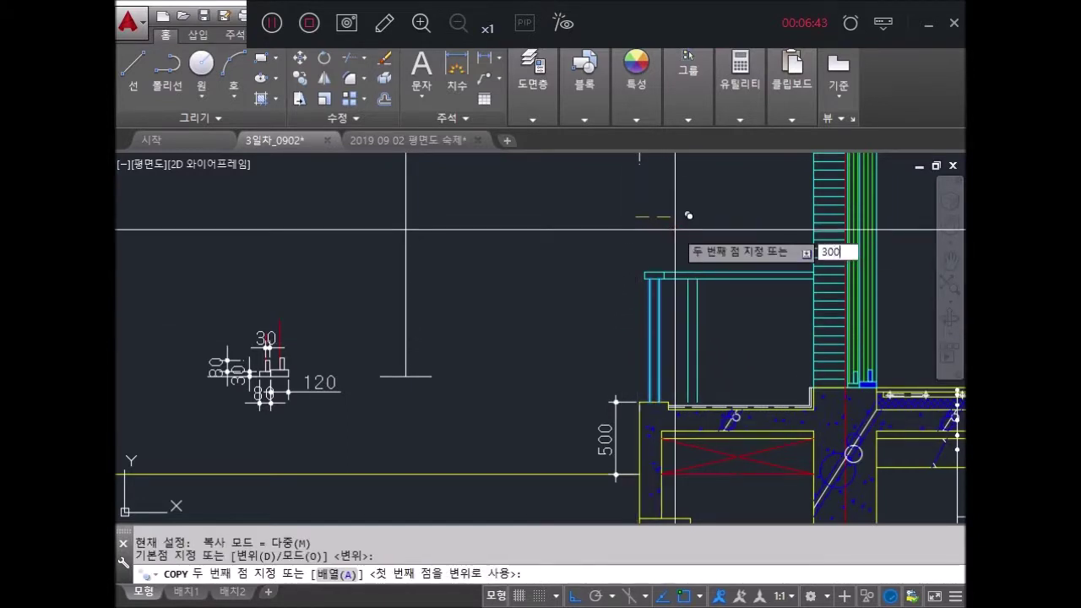
{"action": "key", "text": "Return"}
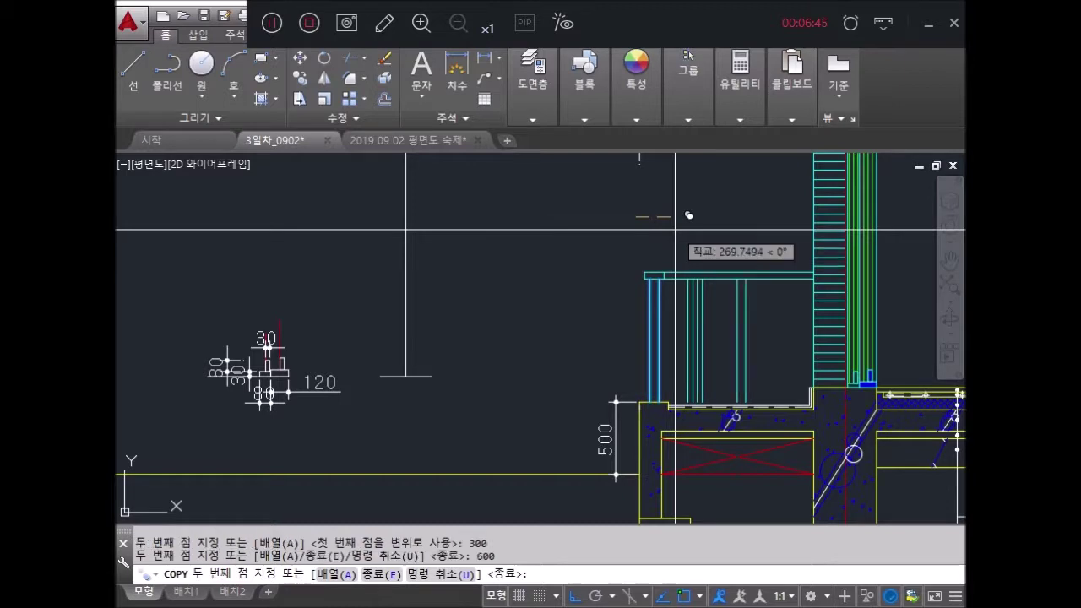
{"action": "key", "text": "Return"}
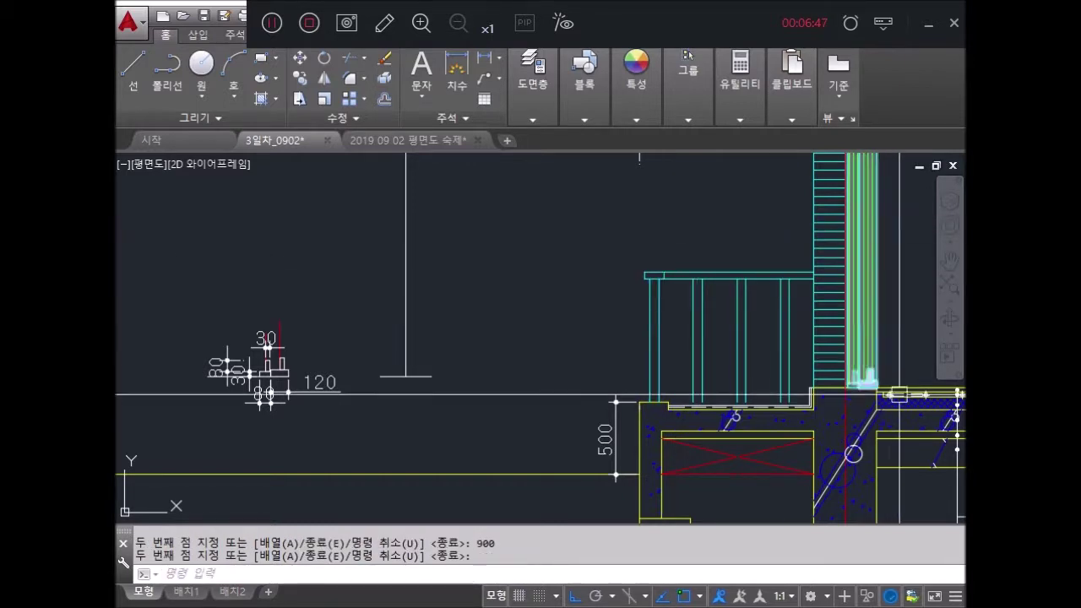
{"action": "scroll", "coordinate": [760, 366], "scroll_direction": "up", "scroll_amount": 2}
{"action": "scroll", "coordinate": [776, 394], "scroll_direction": "up", "scroll_amount": 2}
{"action": "key", "text": "Escape"}
{"action": "key", "text": "Escape"}
{"action": "key", "text": "Escape"}
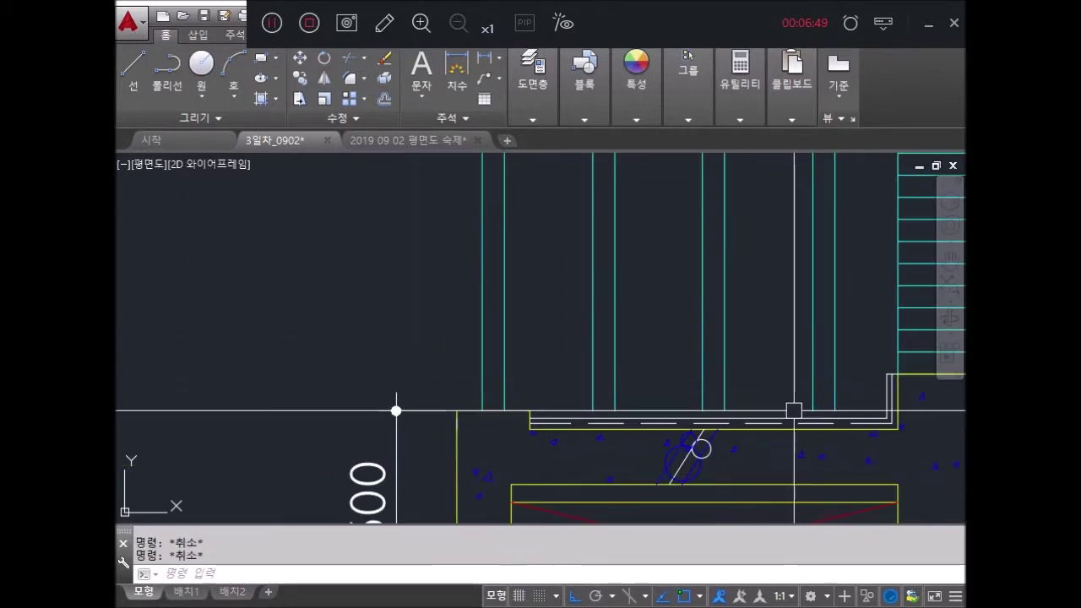
{"action": "type", "text": "EX"}
Step: Attempt to extend the railing posts with a crossing window, then cancel it
{"action": "key", "text": "Return"}
{"action": "scroll", "coordinate": [564, 335], "scroll_direction": "down", "scroll_amount": 2}
{"action": "scroll", "coordinate": [564, 335], "scroll_direction": "down", "scroll_amount": 1}
{"action": "scroll", "coordinate": [579, 328], "scroll_direction": "up", "scroll_amount": 2}
{"action": "left_click", "coordinate": [735, 321]}
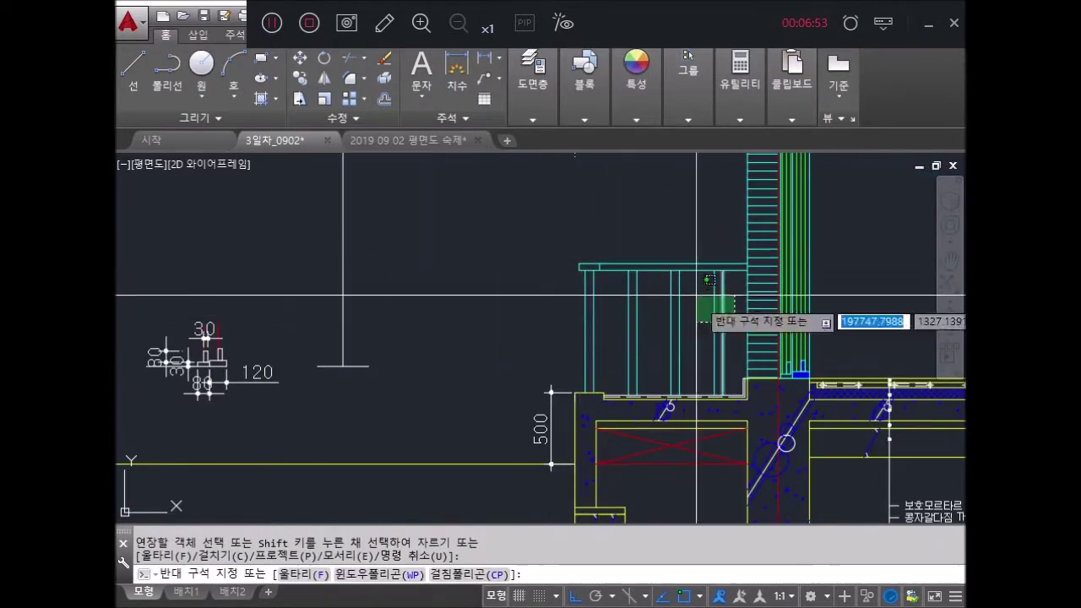
{"action": "key", "text": "Escape"}
{"action": "key", "text": "Escape"}
{"action": "scroll", "coordinate": [603, 261], "scroll_direction": "up", "scroll_amount": 4}
{"action": "key", "text": "Escape"}
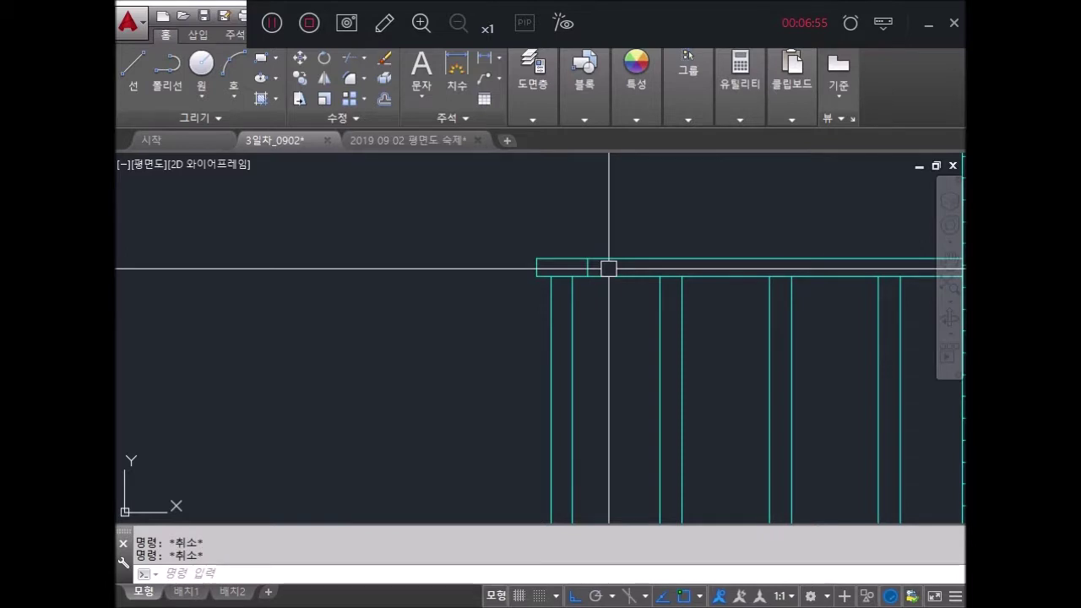
{"action": "scroll", "coordinate": [591, 264], "scroll_direction": "up", "scroll_amount": 1}
Step: Stretch the top rail's left end grip out to the new end point
{"action": "left_click", "coordinate": [560, 259]}
{"action": "left_click", "coordinate": [520, 259]}
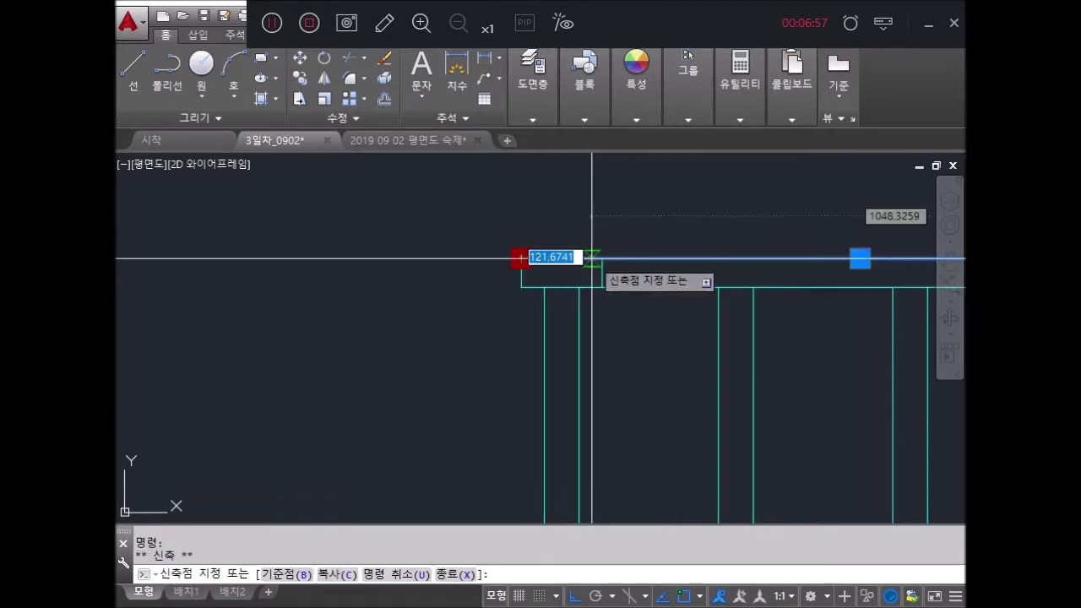
{"action": "left_click", "coordinate": [601, 258]}
{"action": "left_click", "coordinate": [652, 287]}
{"action": "left_click", "coordinate": [521, 287]}
{"action": "key", "text": "Escape"}
{"action": "scroll", "coordinate": [680, 304], "scroll_direction": "down", "scroll_amount": 2}
{"action": "scroll", "coordinate": [789, 411], "scroll_direction": "down", "scroll_amount": 2}
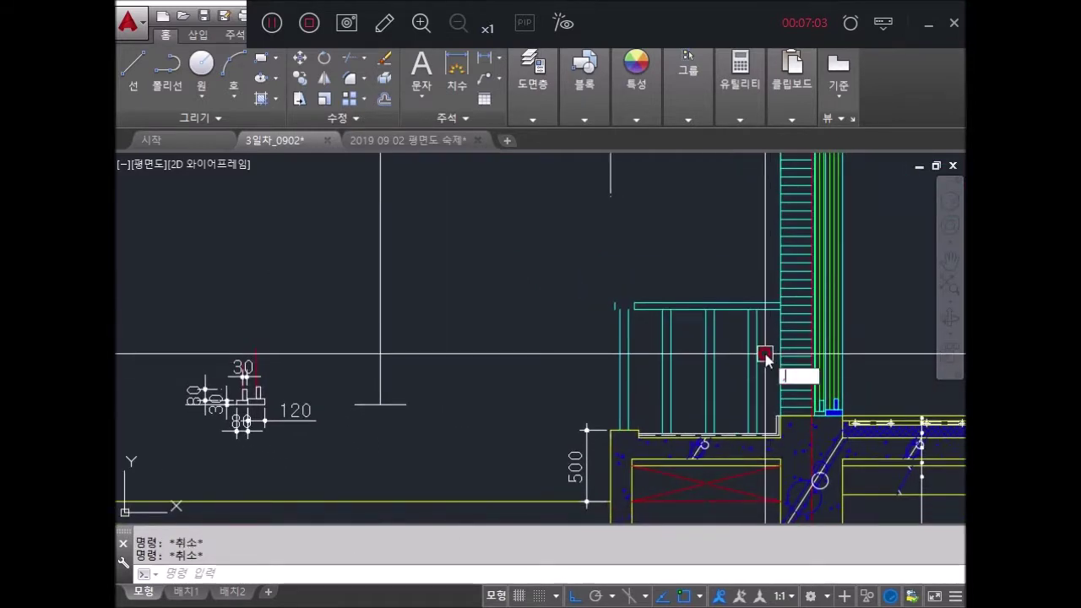
{"action": "type", "text": "MA"}
Step: Match the blue source object's properties onto the windowed railing posts
{"action": "key", "text": "Return"}
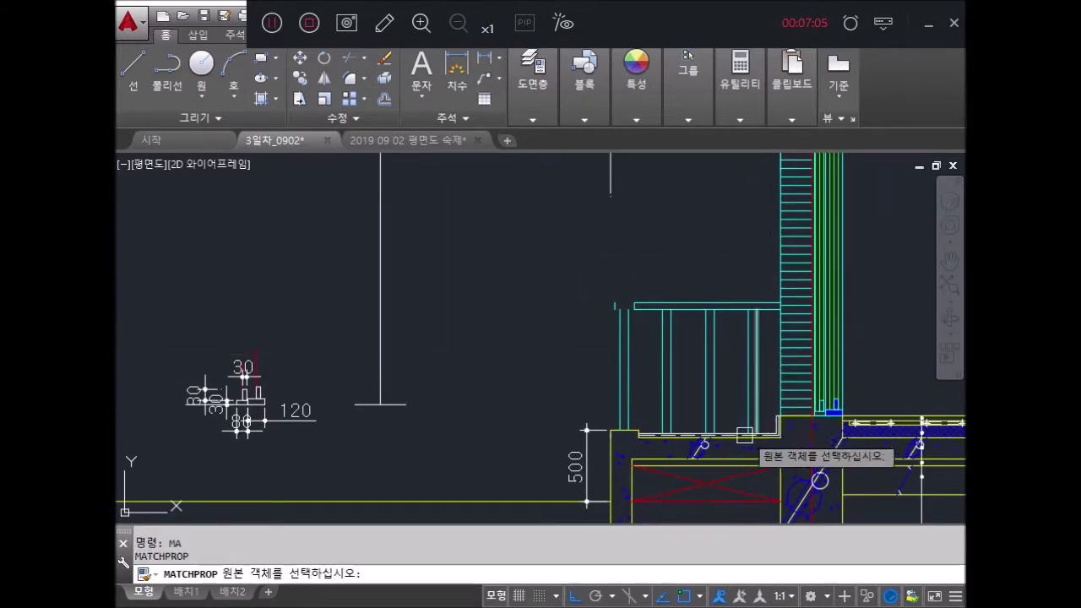
{"action": "scroll", "coordinate": [639, 454], "scroll_direction": "up", "scroll_amount": 3}
{"action": "left_click", "coordinate": [714, 453]}
{"action": "scroll", "coordinate": [728, 431], "scroll_direction": "down", "scroll_amount": 2}
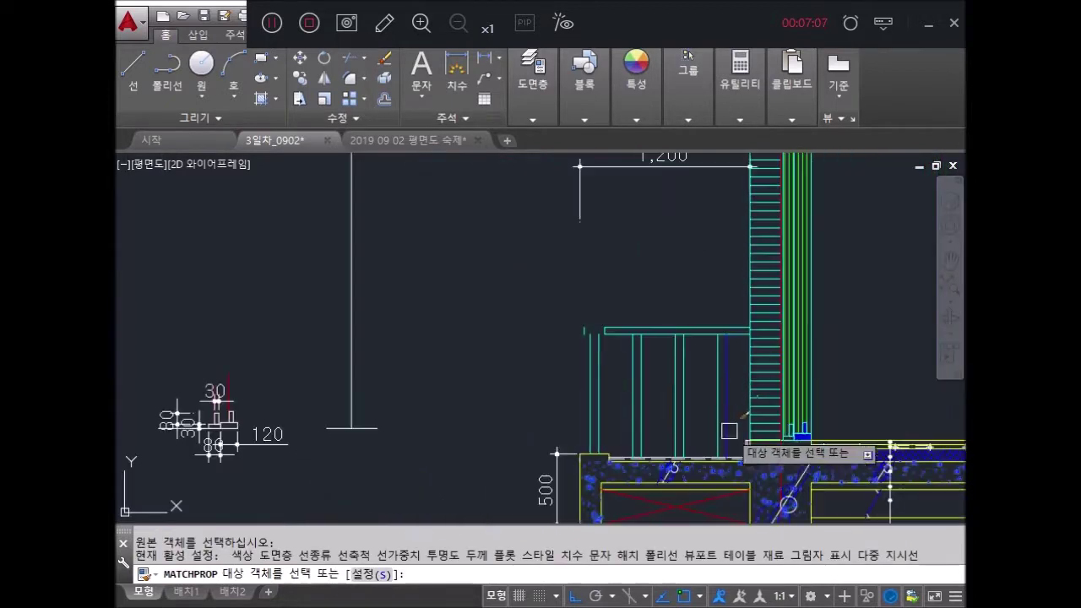
{"action": "left_click", "coordinate": [739, 377]}
{"action": "left_click", "coordinate": [617, 296]}
{"action": "key", "text": "Escape"}
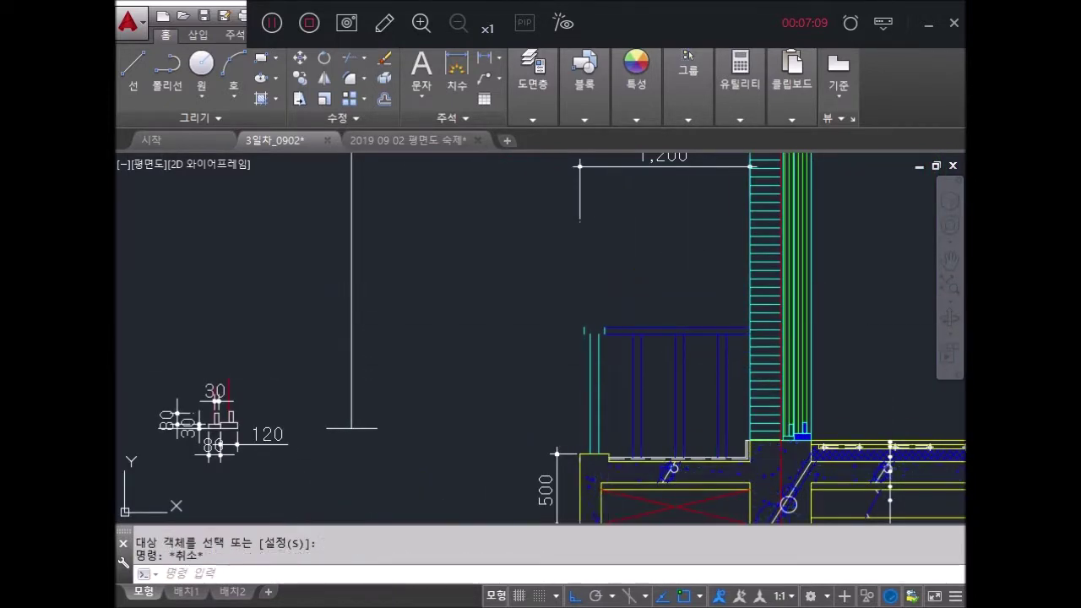
Step: Draw two short horizontal cap lines across the end post with LINE
{"action": "type", "text": "l"}
{"action": "key", "text": "Return"}
{"action": "scroll", "coordinate": [599, 338], "scroll_direction": "up", "scroll_amount": 3}
{"action": "left_click", "coordinate": [602, 342]}
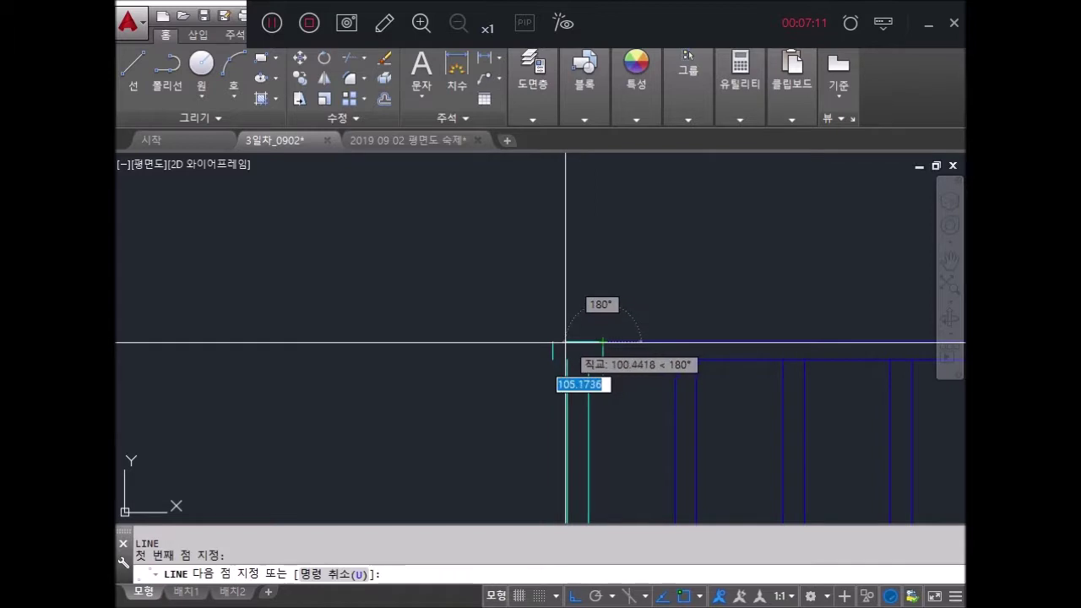
{"action": "left_click", "coordinate": [552, 342]}
{"action": "key", "text": "Return"}
{"action": "key", "text": "Return"}
{"action": "left_click", "coordinate": [600, 360]}
{"action": "left_click", "coordinate": [552, 360]}
{"action": "scroll", "coordinate": [591, 372], "scroll_direction": "down", "scroll_amount": 4}
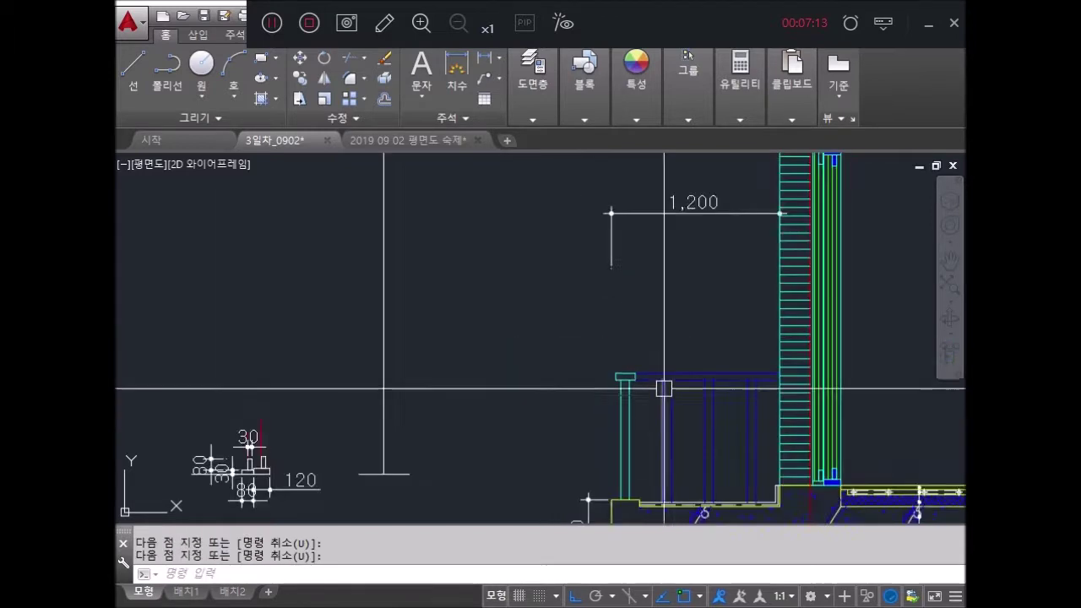
{"action": "key", "text": "Return"}
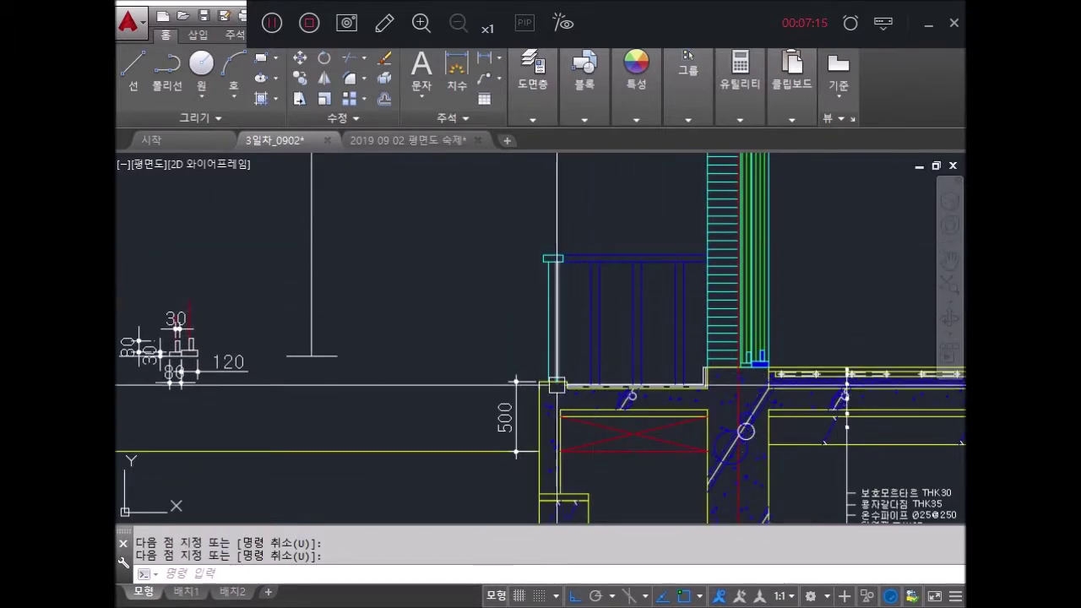
{"action": "scroll", "coordinate": [682, 273], "scroll_direction": "down", "scroll_amount": 4}
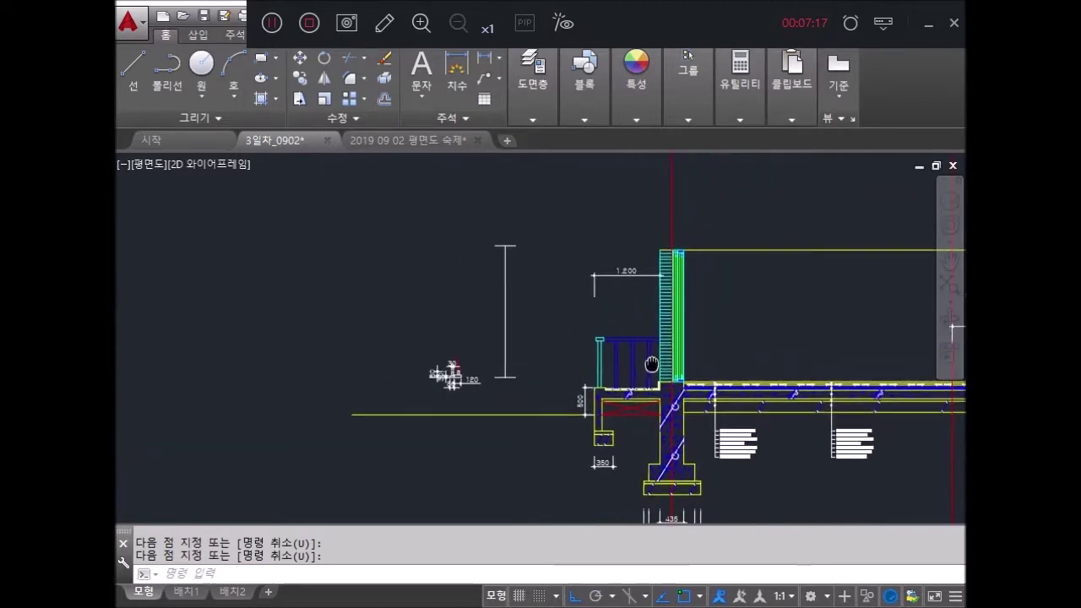
{"action": "scroll", "coordinate": [701, 298], "scroll_direction": "down", "scroll_amount": 3}
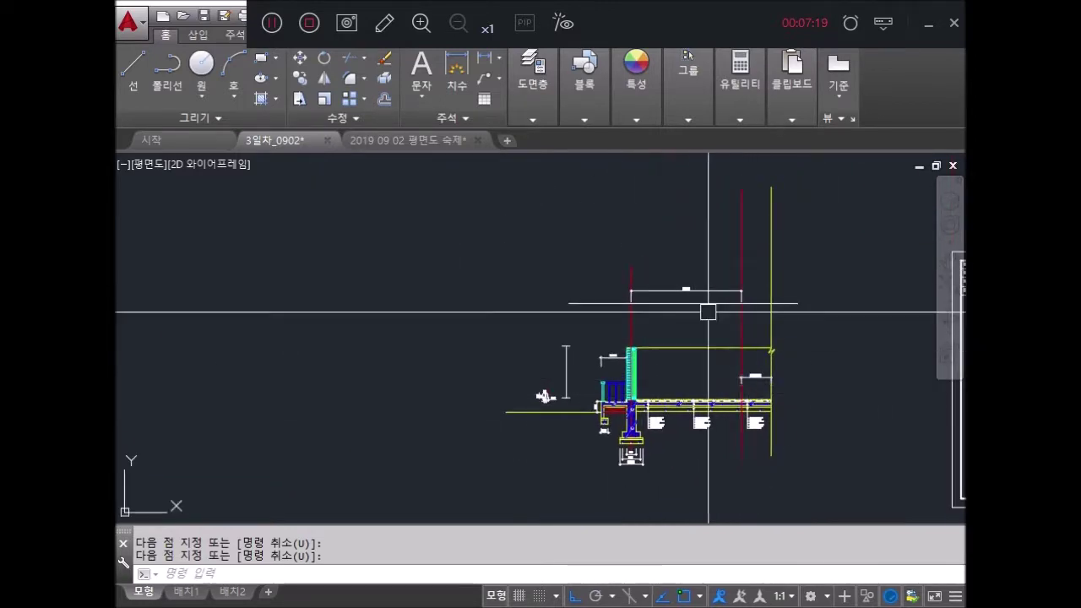
{"action": "scroll", "coordinate": [723, 350], "scroll_direction": "down", "scroll_amount": 5}
{"action": "scroll", "coordinate": [673, 418], "scroll_direction": "up", "scroll_amount": 3}
{"action": "scroll", "coordinate": [648, 342], "scroll_direction": "up", "scroll_amount": 4}
{"action": "scroll", "coordinate": [667, 269], "scroll_direction": "up", "scroll_amount": 3}
{"action": "scroll", "coordinate": [671, 222], "scroll_direction": "up", "scroll_amount": 2}
{"action": "scroll", "coordinate": [673, 366], "scroll_direction": "up", "scroll_amount": 3}
{"action": "key", "text": "Escape"}
{"action": "key", "text": "Escape"}
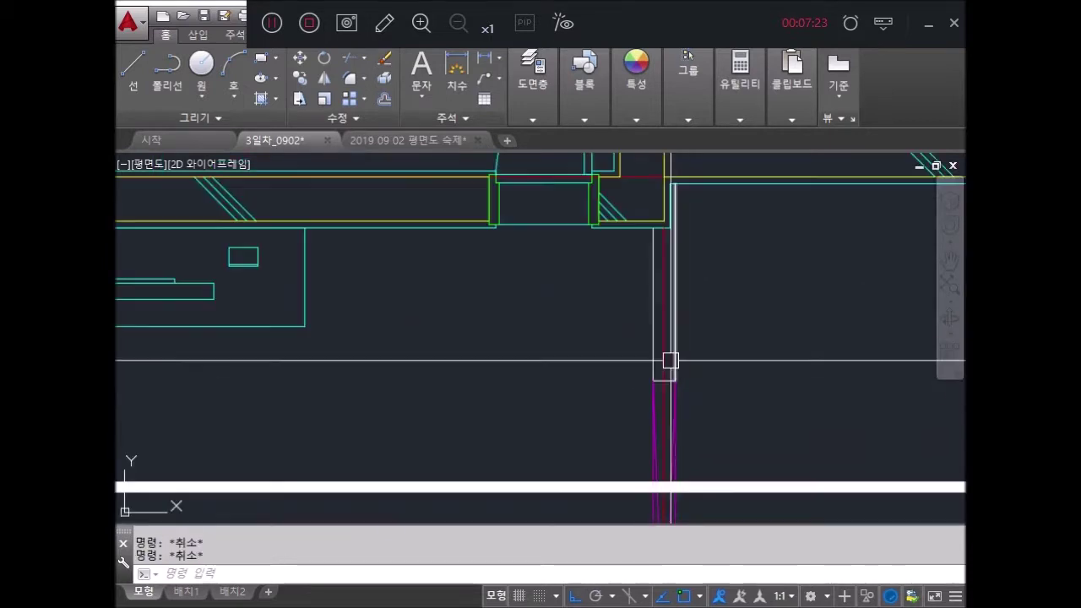
{"action": "scroll", "coordinate": [667, 337], "scroll_direction": "down", "scroll_amount": 1}
{"action": "scroll", "coordinate": [654, 354], "scroll_direction": "down", "scroll_amount": 1}
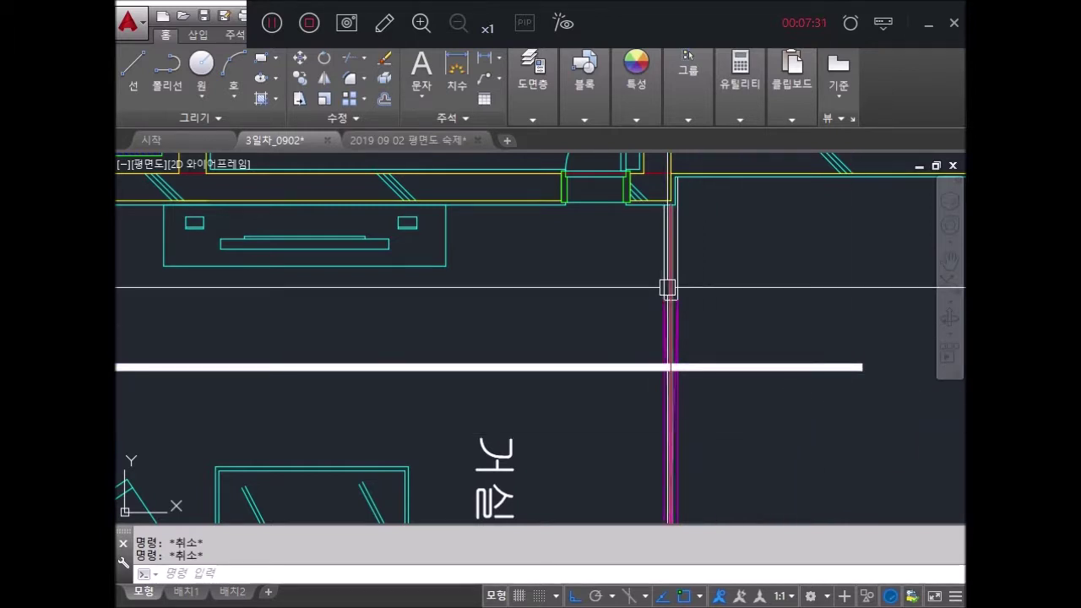
{"action": "middle_click_drag", "start_coordinate": [668, 284], "coordinate": [667, 234]}
{"action": "scroll", "coordinate": [668, 295], "scroll_direction": "down", "scroll_amount": 4}
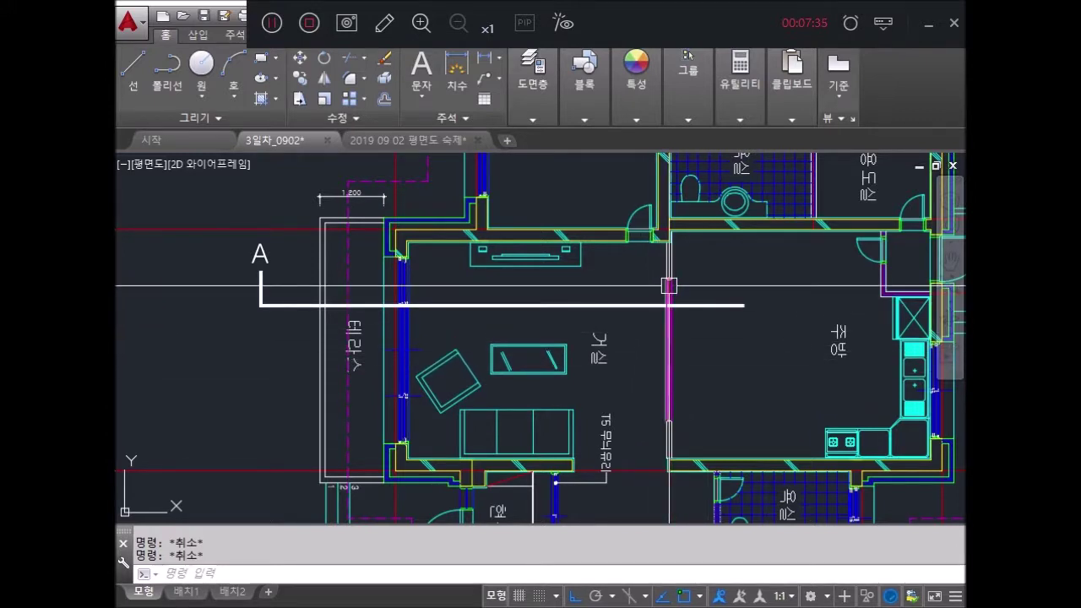
{"action": "scroll", "coordinate": [674, 277], "scroll_direction": "up", "scroll_amount": 5}
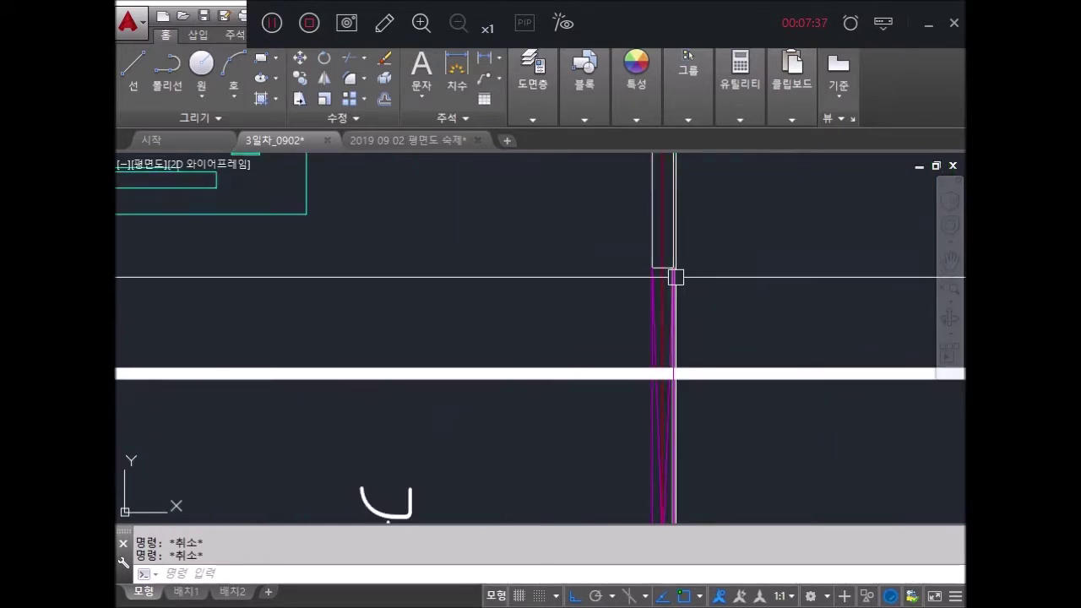
{"action": "type", "text": "di"}
{"action": "key", "text": "Return"}
{"action": "left_click", "coordinate": [652, 269]}
{"action": "left_click", "coordinate": [673, 268]}
{"action": "key", "text": "Return"}
{"action": "scroll", "coordinate": [673, 278], "scroll_direction": "down", "scroll_amount": 5}
{"action": "scroll", "coordinate": [684, 338], "scroll_direction": "down", "scroll_amount": 3}
{"action": "scroll", "coordinate": [702, 400], "scroll_direction": "up", "scroll_amount": 6}
{"action": "scroll", "coordinate": [702, 400], "scroll_direction": "up", "scroll_amount": 3}
{"action": "key", "text": "Escape"}
{"action": "key", "text": "Escape"}
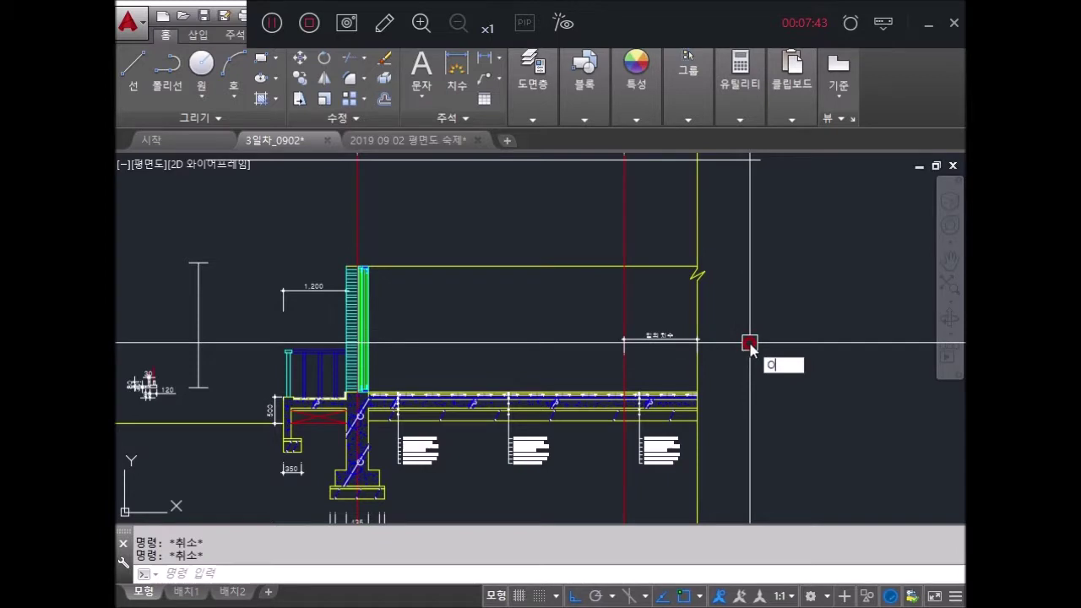
Step: Offset the red centre line by 50 to create the new wall line
{"action": "key", "text": "Return"}
{"action": "type", "text": "50"}
{"action": "key", "text": "Return"}
{"action": "scroll", "coordinate": [630, 301], "scroll_direction": "up", "scroll_amount": 2}
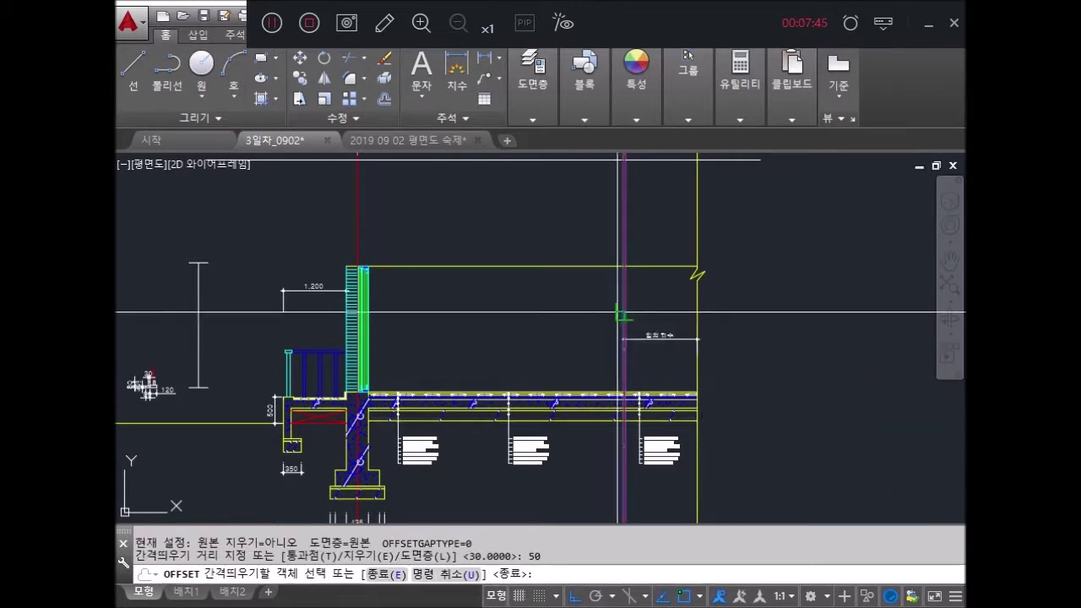
{"action": "scroll", "coordinate": [642, 311], "scroll_direction": "up", "scroll_amount": 3}
{"action": "left_click", "coordinate": [585, 327]}
{"action": "key", "text": "Escape"}
{"action": "key", "text": "Escape"}
{"action": "type", "text": "MA"}
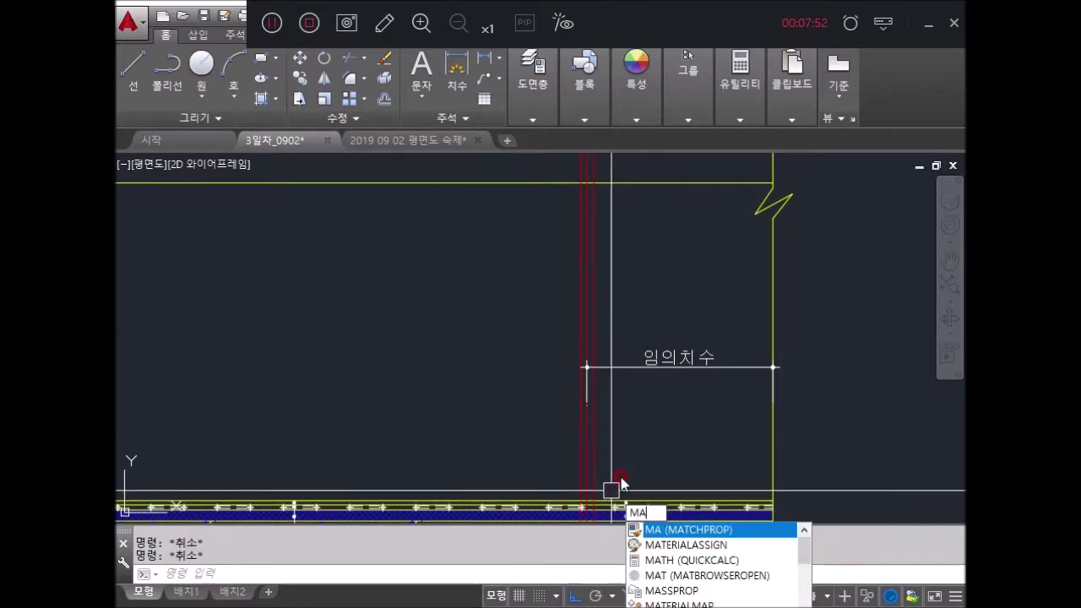
Step: Match properties from a yellow source line onto the offset copy
{"action": "key", "text": "Return"}
{"action": "left_click", "coordinate": [614, 495]}
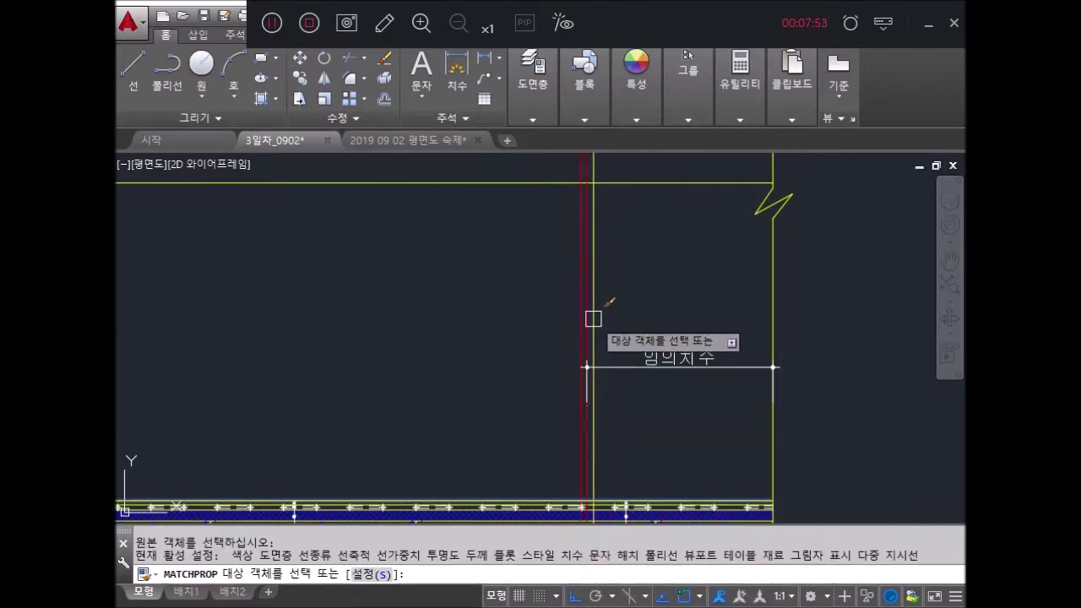
{"action": "key", "text": "Return"}
{"action": "scroll", "coordinate": [582, 316], "scroll_direction": "down", "scroll_amount": 4}
{"action": "middle_click_drag", "start_coordinate": [582, 316], "coordinate": [608, 257]}
{"action": "key", "text": "Escape"}
{"action": "key", "text": "Escape"}
{"action": "scroll", "coordinate": [617, 319], "scroll_direction": "up", "scroll_amount": 2}
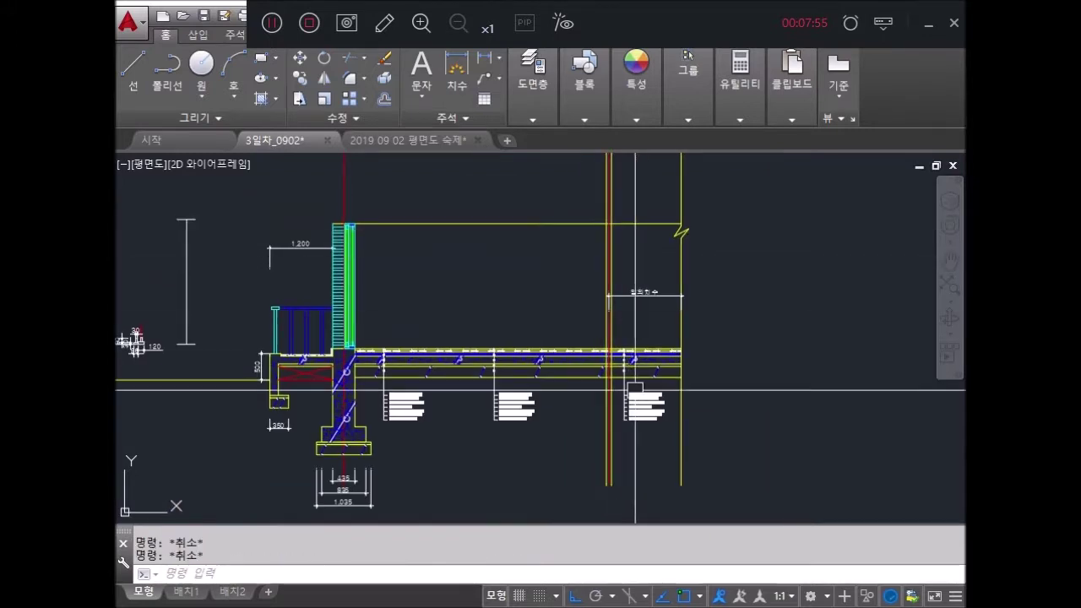
{"action": "scroll", "coordinate": [618, 321], "scroll_direction": "up", "scroll_amount": 4}
Step: Trim two vertical wall lines below the floor line
{"action": "key", "text": "Return"}
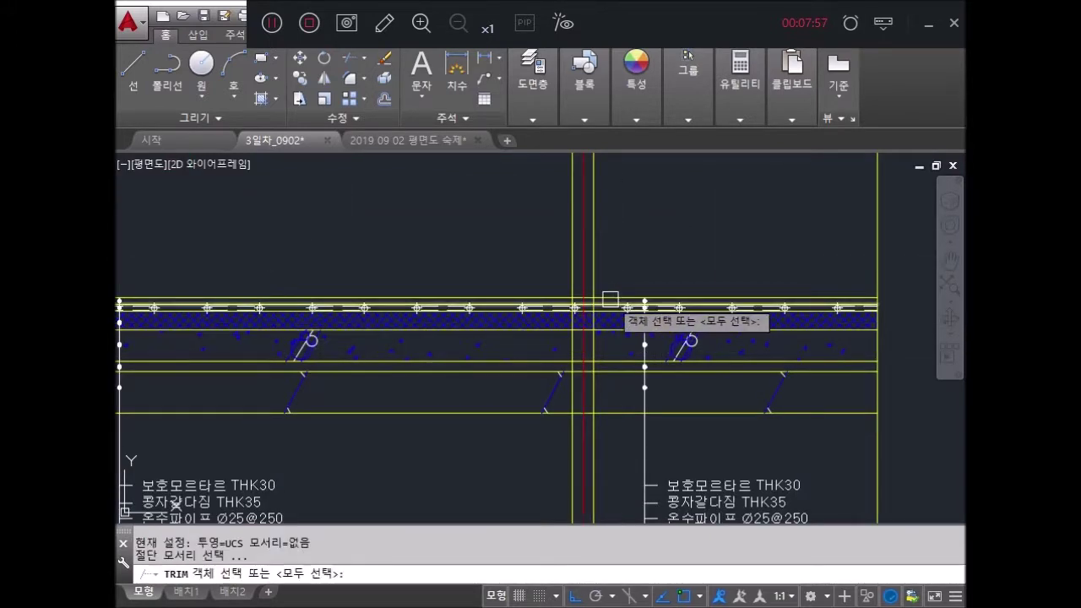
{"action": "left_click", "coordinate": [612, 298]}
{"action": "key", "text": "Return"}
{"action": "left_click", "coordinate": [593, 456]}
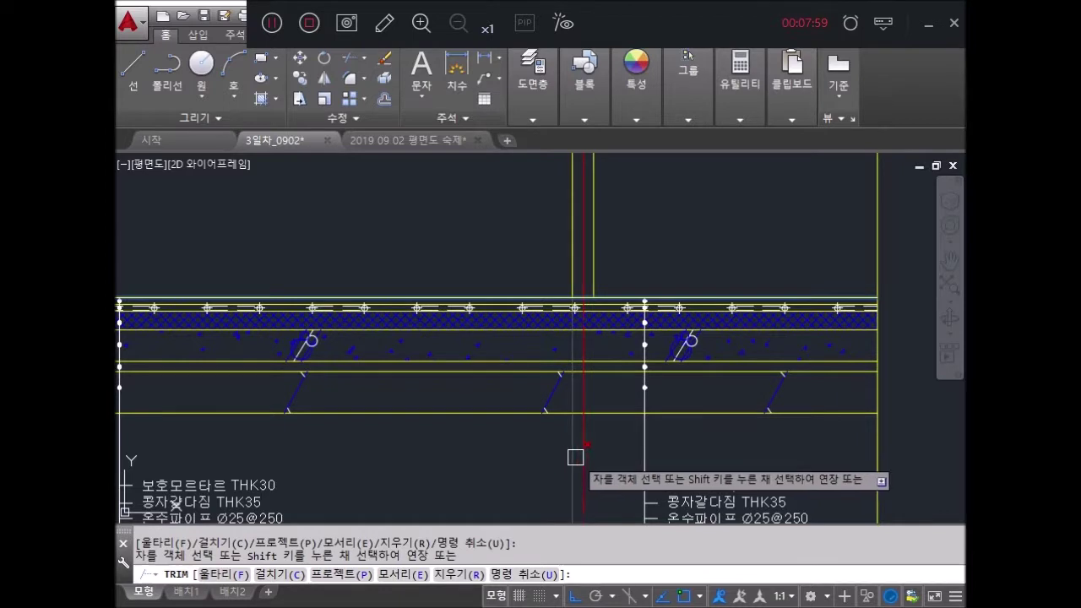
{"action": "left_click", "coordinate": [573, 456]}
{"action": "middle_click_drag", "start_coordinate": [612, 250], "coordinate": [596, 499]}
{"action": "key", "text": "Escape"}
Step: Undo the last trim to restore the yellow line and restart trimming
{"action": "type", "text": "x"}
{"action": "key", "text": "Escape"}
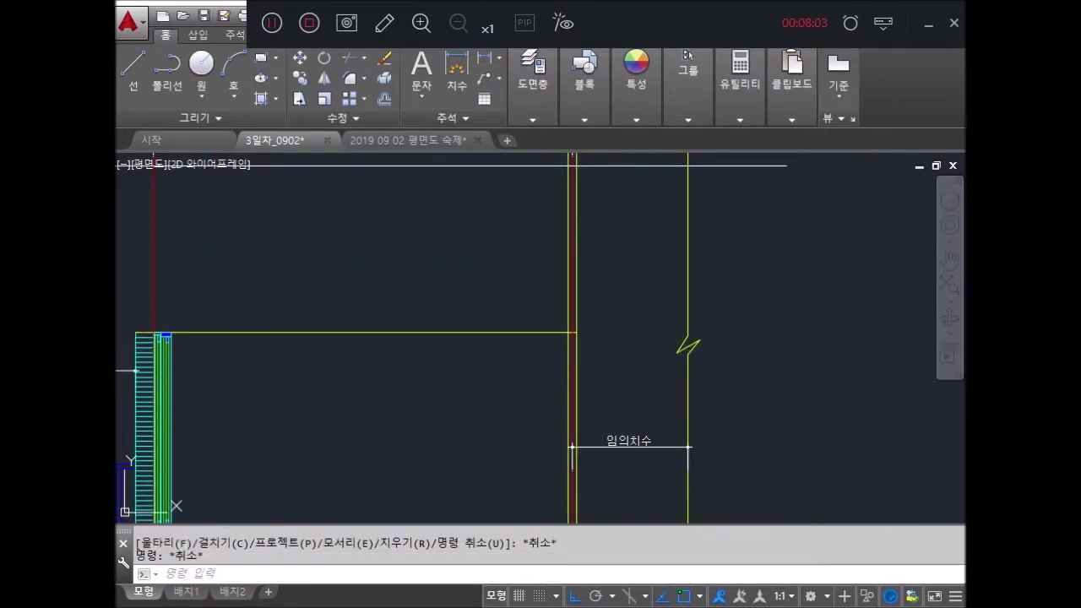
{"action": "key", "text": "ctrl+z"}
{"action": "type", "text": "r"}
{"action": "key", "text": "Return"}
{"action": "key", "text": "Return"}
{"action": "key", "text": "Escape"}
{"action": "scroll", "coordinate": [598, 330], "scroll_direction": "down", "scroll_amount": 3}
{"action": "scroll", "coordinate": [608, 338], "scroll_direction": "down", "scroll_amount": 3}
{"action": "scroll", "coordinate": [565, 471], "scroll_direction": "up", "scroll_amount": 3}
{"action": "scroll", "coordinate": [581, 436], "scroll_direction": "up", "scroll_amount": 1}
{"action": "scroll", "coordinate": [560, 340], "scroll_direction": "up", "scroll_amount": 5}
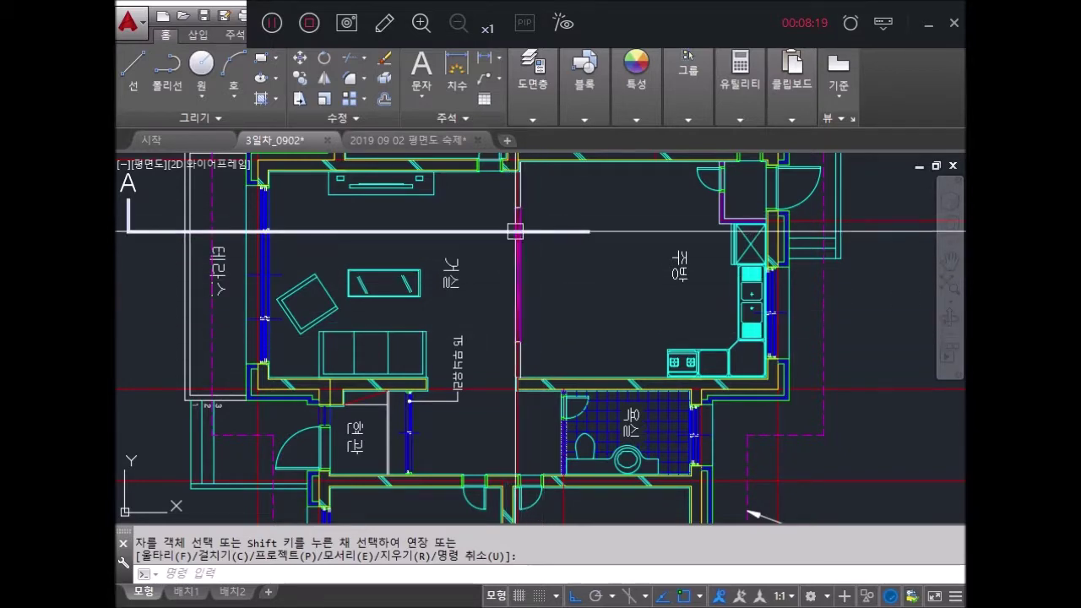
Step: Begin an offset of 2200, then cancel it
{"action": "scroll", "coordinate": [515, 230], "scroll_direction": "down", "scroll_amount": 5}
{"action": "scroll", "coordinate": [549, 374], "scroll_direction": "down", "scroll_amount": 3}
{"action": "scroll", "coordinate": [563, 440], "scroll_direction": "down", "scroll_amount": 2}
{"action": "scroll", "coordinate": [563, 440], "scroll_direction": "up", "scroll_amount": 3}
{"action": "scroll", "coordinate": [574, 357], "scroll_direction": "up", "scroll_amount": 2}
{"action": "scroll", "coordinate": [588, 369], "scroll_direction": "up", "scroll_amount": 2}
{"action": "scroll", "coordinate": [589, 314], "scroll_direction": "up", "scroll_amount": 2}
{"action": "key", "text": "Escape"}
{"action": "key", "text": "Escape"}
{"action": "key", "text": "Return"}
{"action": "type", "text": "2200"}
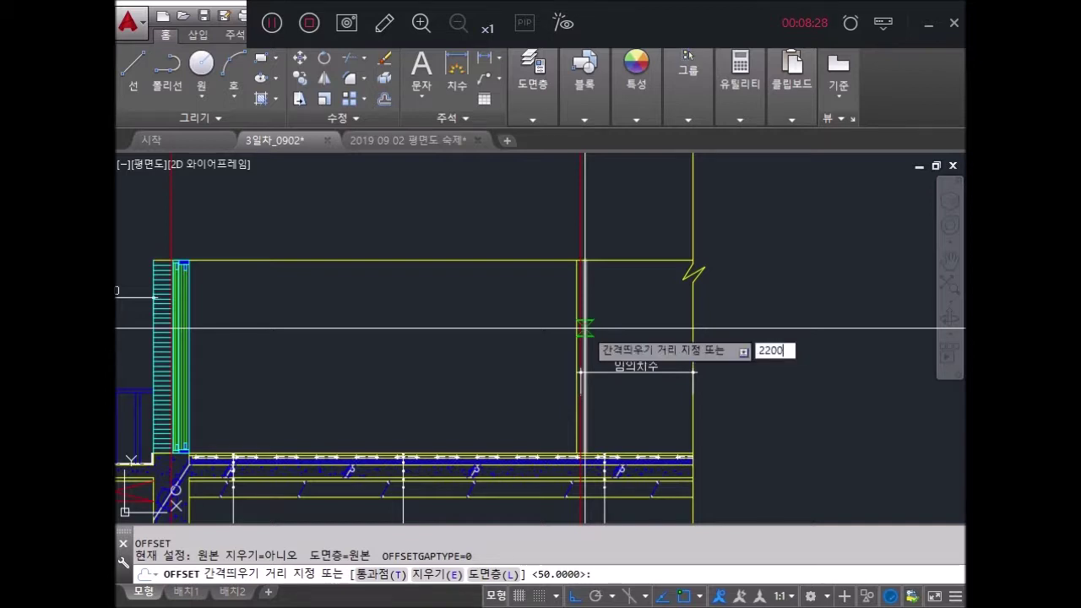
{"action": "key", "text": "Return"}
{"action": "scroll", "coordinate": [583, 456], "scroll_direction": "up", "scroll_amount": 3}
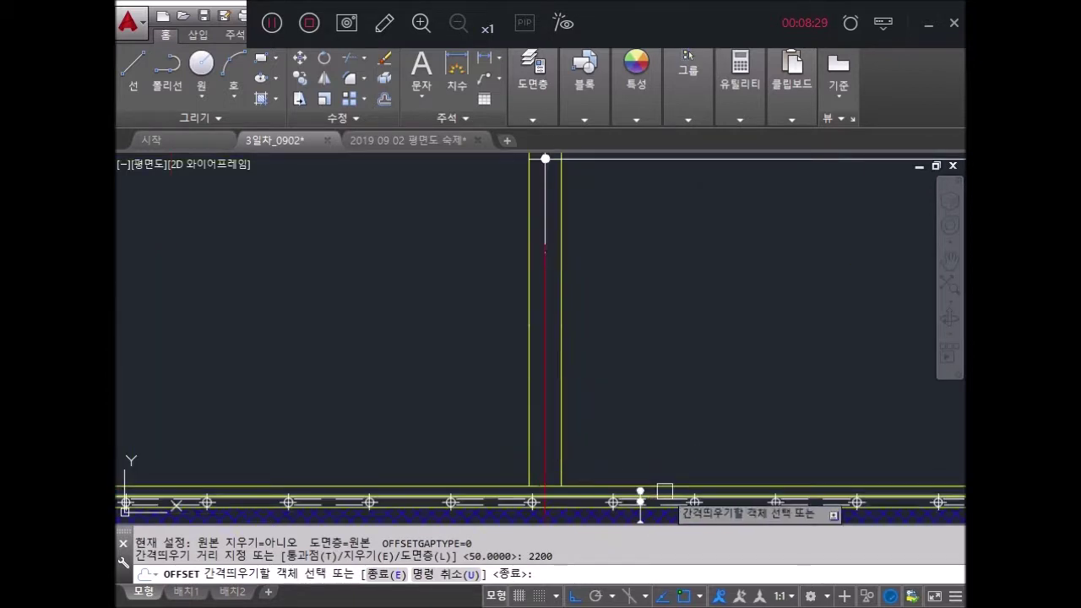
{"action": "scroll", "coordinate": [629, 376], "scroll_direction": "down", "scroll_amount": 2}
{"action": "key", "text": "Escape"}
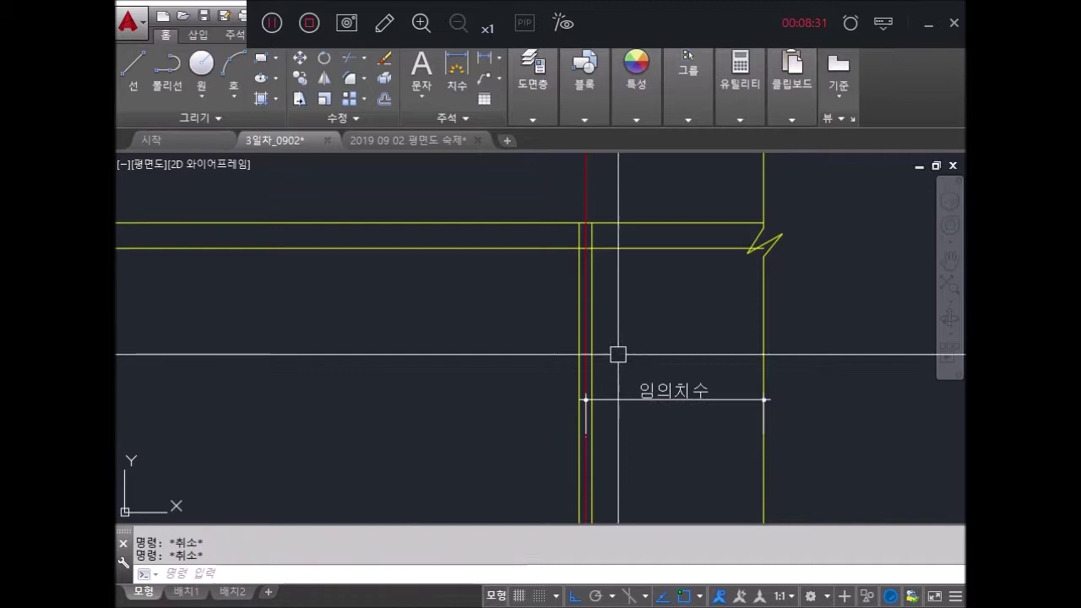
Step: Trim vertical lines below the horizontal edge and the lower line at the red line
{"action": "type", "text": "tr"}
{"action": "key", "text": "space"}
{"action": "left_click", "coordinate": [638, 248]}
{"action": "key", "text": "space"}
{"action": "left_click", "coordinate": [579, 269]}
{"action": "key", "text": "space"}
{"action": "key", "text": "space"}
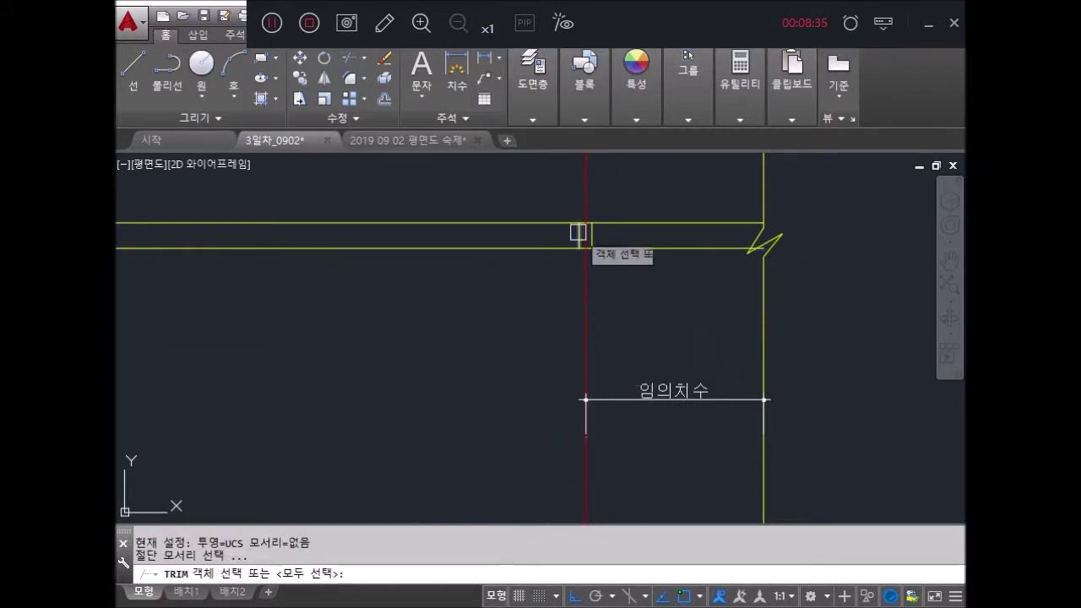
{"action": "key", "text": "space"}
{"action": "left_click", "coordinate": [599, 248]}
{"action": "left_click", "coordinate": [565, 248]}
{"action": "key", "text": "Escape"}
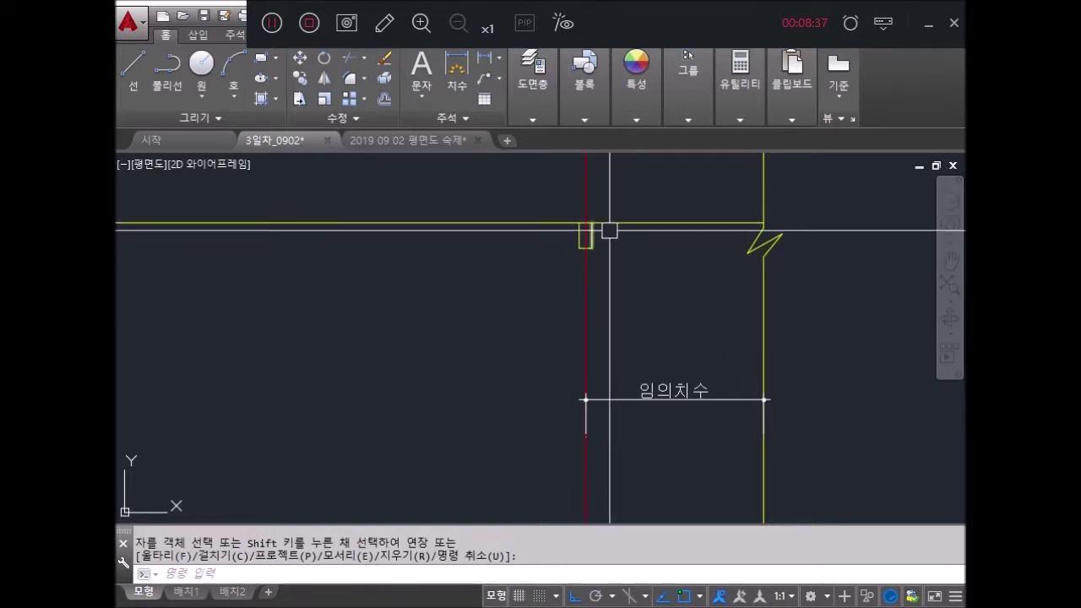
Step: Draw the second diagonal across the small rectangle to complete the X
{"action": "key", "text": "space"}
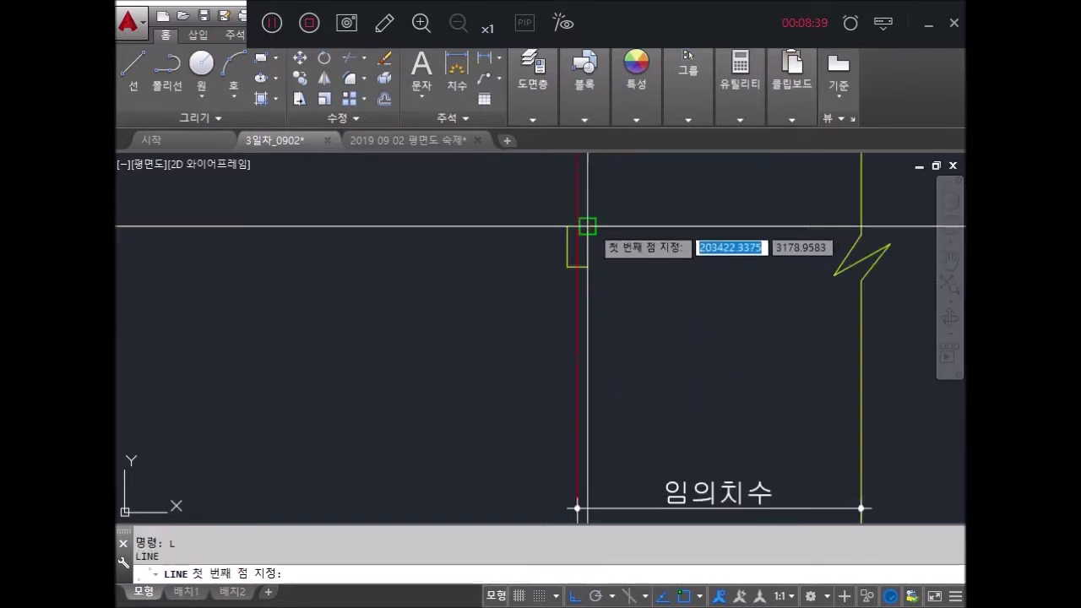
{"action": "left_click", "coordinate": [589, 223]}
{"action": "scroll", "coordinate": [586, 226], "scroll_direction": "up", "scroll_amount": 2}
{"action": "key", "text": "space"}
{"action": "key", "text": "space"}
{"action": "left_click", "coordinate": [566, 227]}
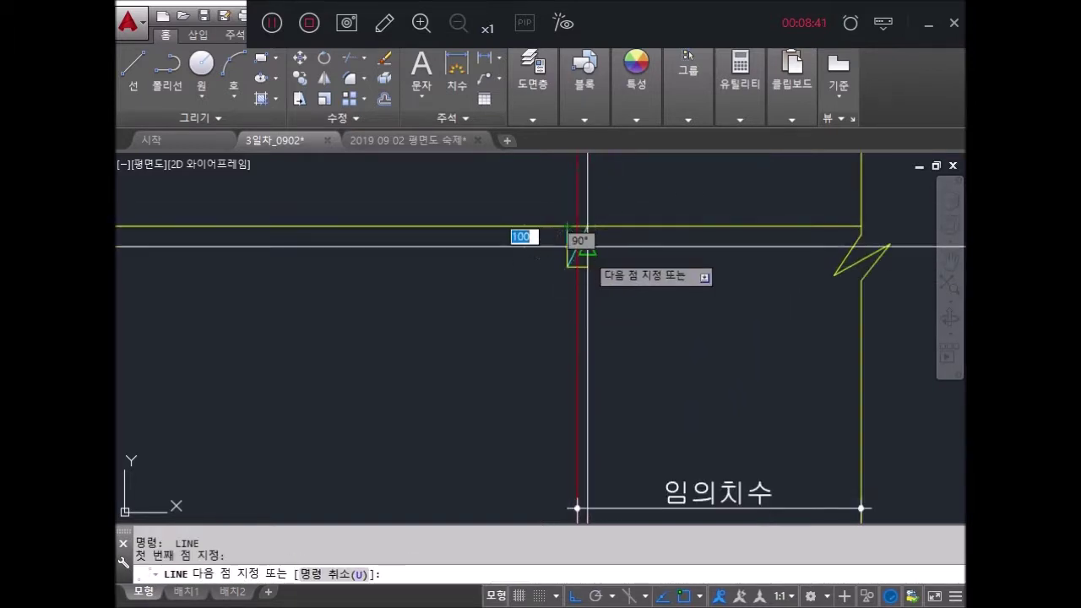
{"action": "left_click", "coordinate": [588, 267]}
{"action": "key", "text": "space"}
Step: Match the yellow line's properties onto both X diagonals
{"action": "type", "text": "ma"}
{"action": "key", "text": "space"}
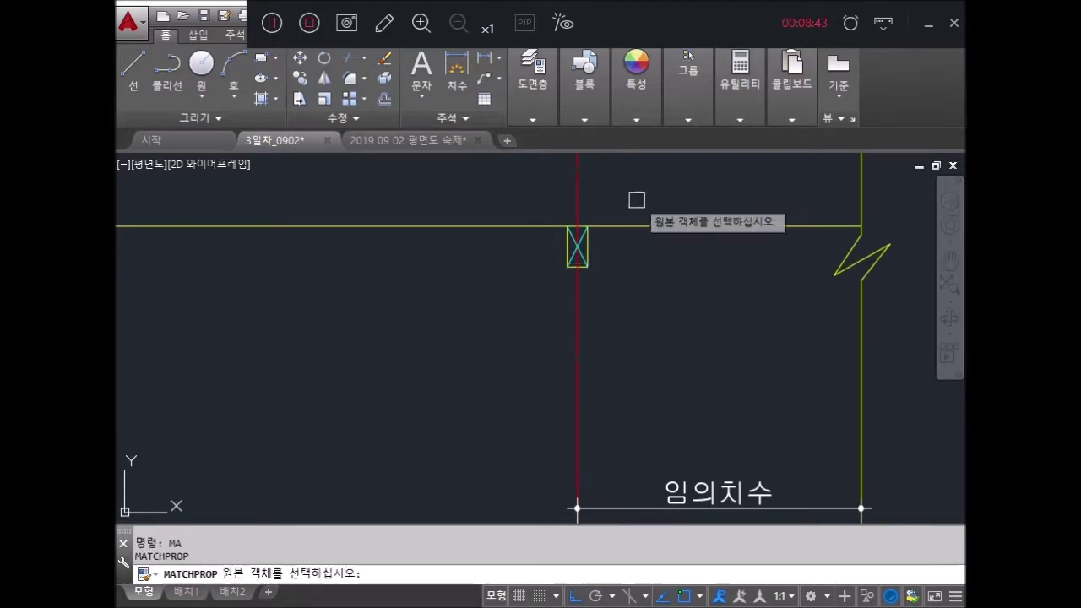
{"action": "left_click", "coordinate": [610, 225]}
{"action": "scroll", "coordinate": [587, 240], "scroll_direction": "up", "scroll_amount": 3}
{"action": "left_click", "coordinate": [640, 342]}
{"action": "left_click", "coordinate": [575, 251]}
{"action": "mouse_move", "coordinate": [532, 84]}
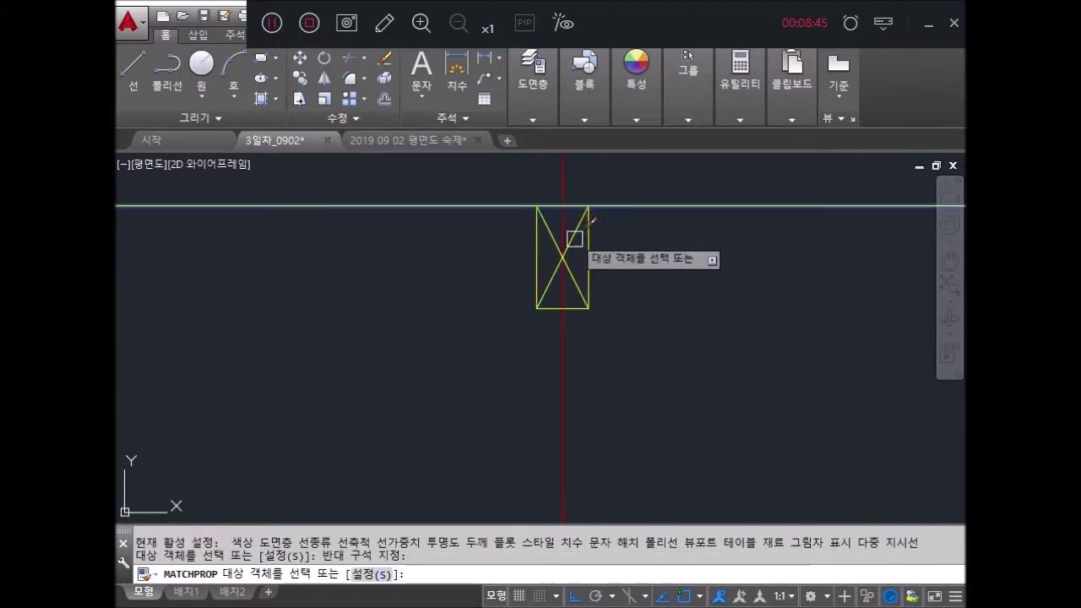
{"action": "key", "text": "space"}
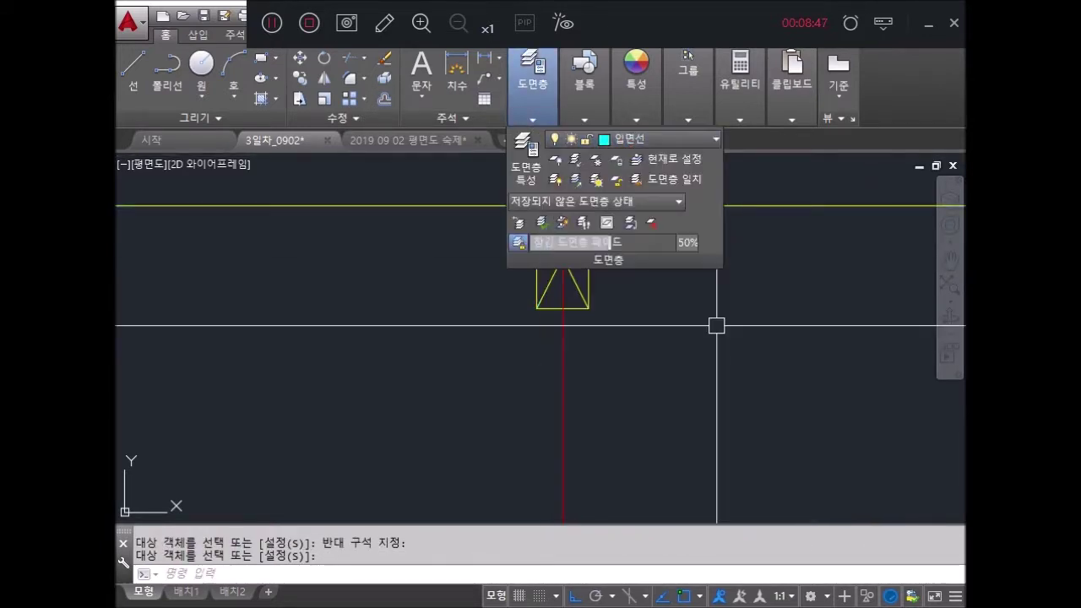
{"action": "key", "text": "Escape"}
{"action": "key", "text": "Escape"}
Step: Draw a vertical wall line beside the red centre line up to the 임의치수 dimension
{"action": "key", "text": "space"}
{"action": "left_click", "coordinate": [536, 307]}
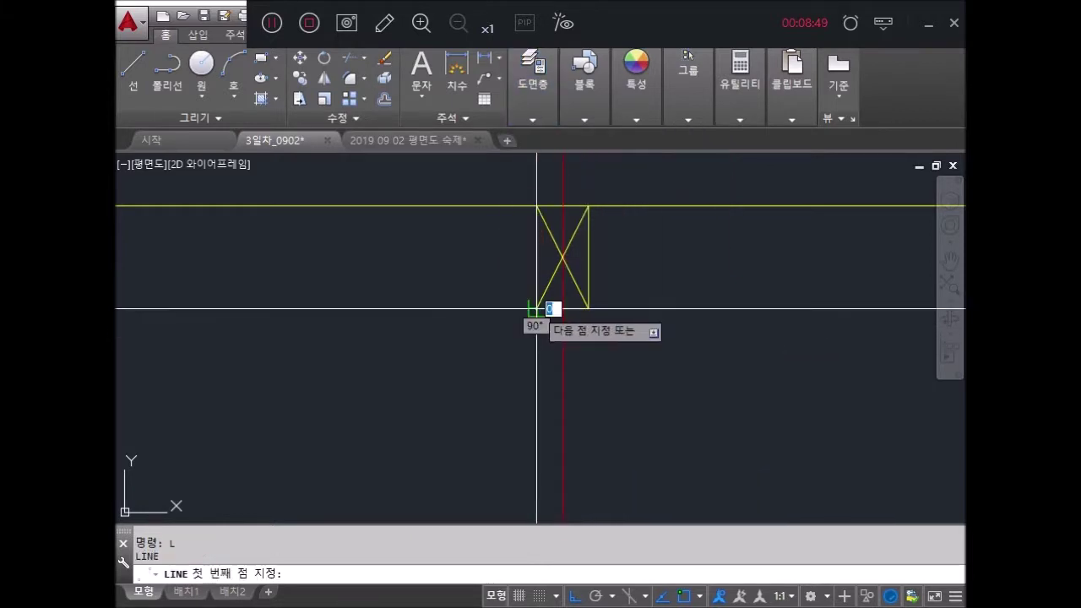
{"action": "scroll", "coordinate": [566, 312], "scroll_direction": "down", "scroll_amount": 3}
{"action": "scroll", "coordinate": [566, 443], "scroll_direction": "up", "scroll_amount": 3}
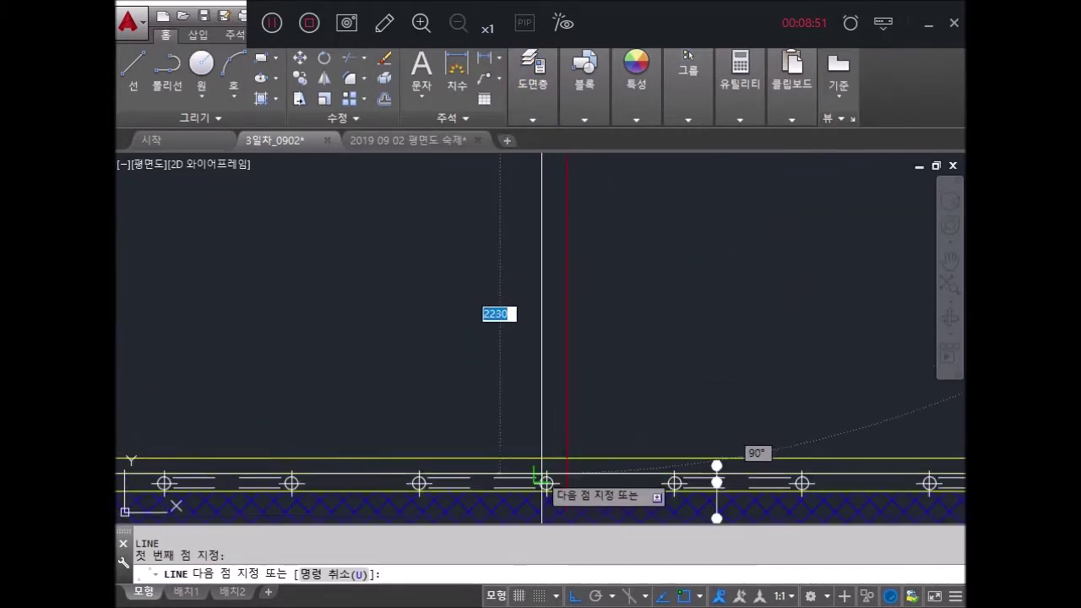
{"action": "scroll", "coordinate": [550, 473], "scroll_direction": "down", "scroll_amount": 2}
{"action": "key", "text": "space"}
{"action": "key", "text": "space"}
{"action": "middle_click_drag", "start_coordinate": [610, 244], "coordinate": [560, 394]}
{"action": "scroll", "coordinate": [581, 226], "scroll_direction": "up", "scroll_amount": 1}
{"action": "scroll", "coordinate": [592, 310], "scroll_direction": "down", "scroll_amount": 2}
{"action": "scroll", "coordinate": [581, 253], "scroll_direction": "up", "scroll_amount": 2}
{"action": "left_click", "coordinate": [581, 386]}
{"action": "key", "text": "Return"}
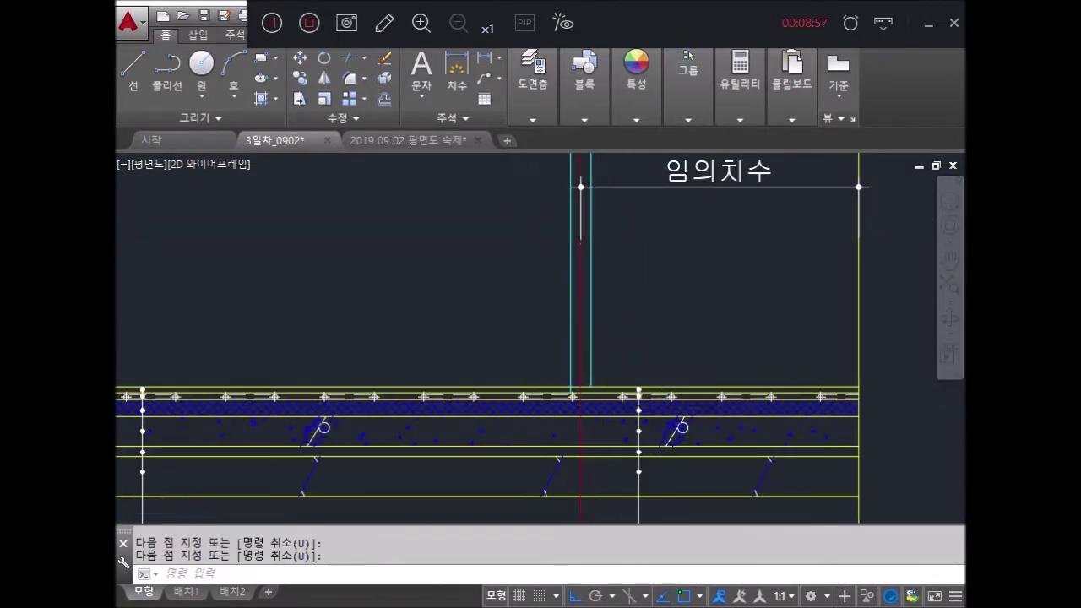
{"action": "scroll", "coordinate": [581, 254], "scroll_direction": "down", "scroll_amount": 1}
{"action": "scroll", "coordinate": [591, 319], "scroll_direction": "down", "scroll_amount": 2}
{"action": "scroll", "coordinate": [586, 321], "scroll_direction": "down", "scroll_amount": 1}
{"action": "scroll", "coordinate": [604, 215], "scroll_direction": "down", "scroll_amount": 1}
{"action": "scroll", "coordinate": [604, 216], "scroll_direction": "up", "scroll_amount": 2}
{"action": "scroll", "coordinate": [572, 231], "scroll_direction": "up", "scroll_amount": 1}
{"action": "scroll", "coordinate": [555, 273], "scroll_direction": "up", "scroll_amount": 1}
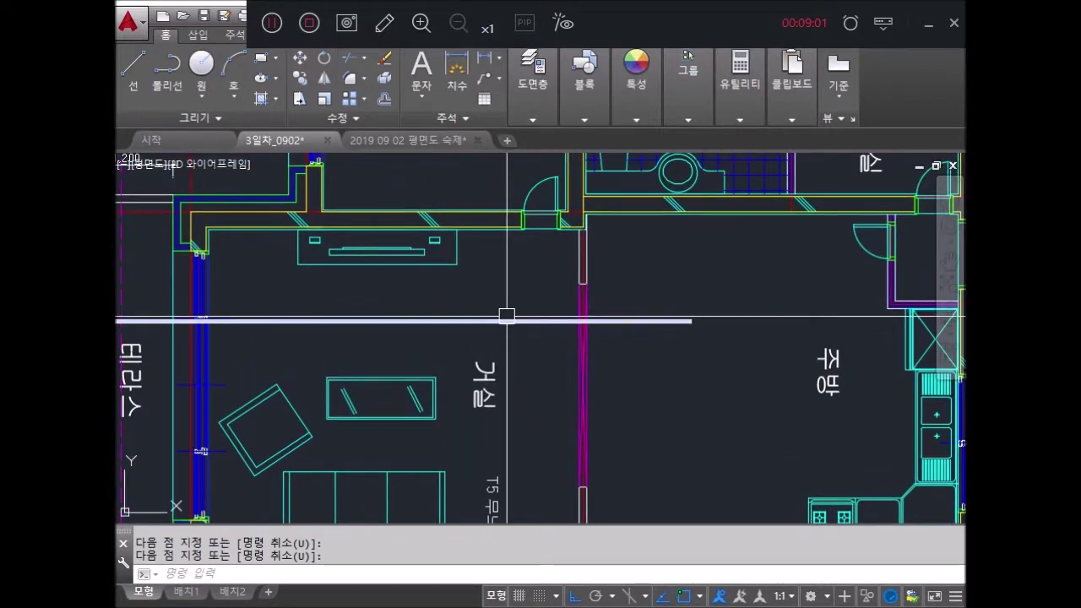
{"action": "scroll", "coordinate": [506, 316], "scroll_direction": "down", "scroll_amount": 2}
{"action": "scroll", "coordinate": [532, 271], "scroll_direction": "up", "scroll_amount": 4}
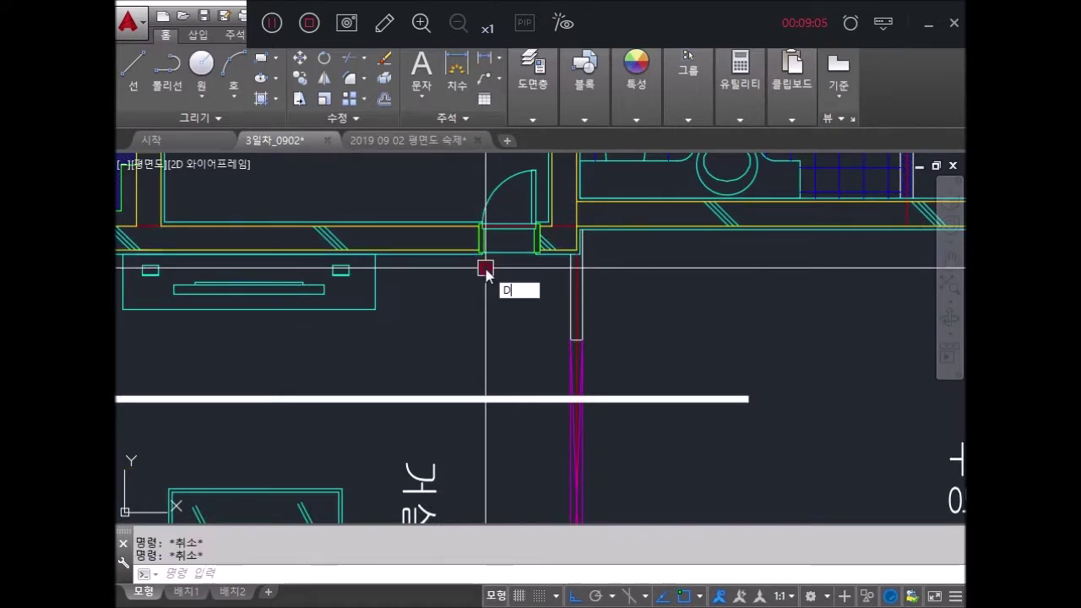
{"action": "type", "text": "di"}
{"action": "key", "text": "Return"}
{"action": "scroll", "coordinate": [536, 236], "scroll_direction": "up", "scroll_amount": 2}
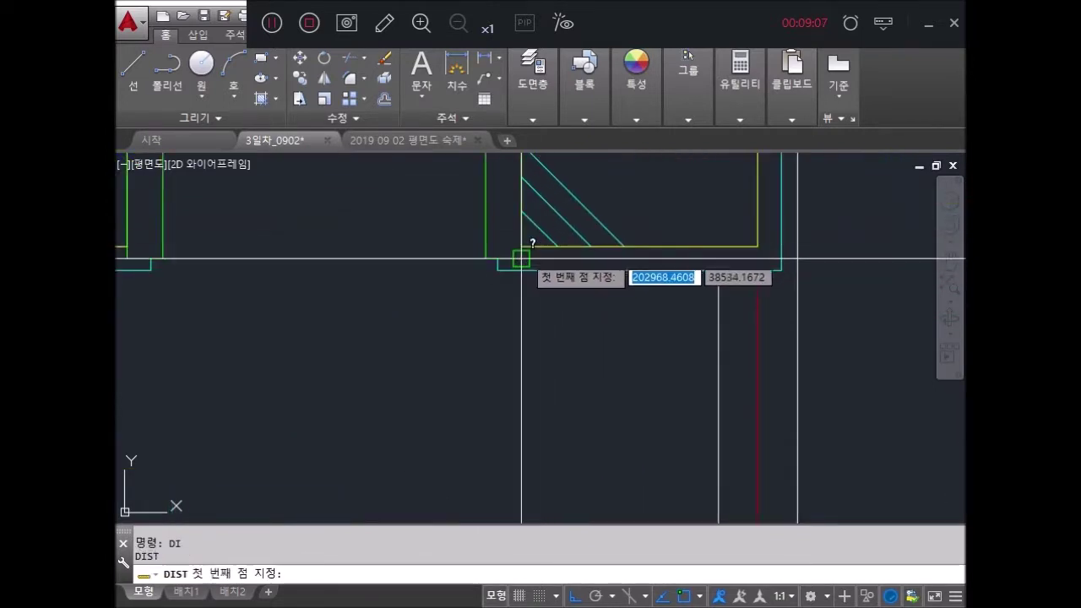
{"action": "left_click", "coordinate": [569, 270]}
{"action": "middle_click_drag", "start_coordinate": [478, 270], "coordinate": [657, 257]}
{"action": "left_click", "coordinate": [352, 251]}
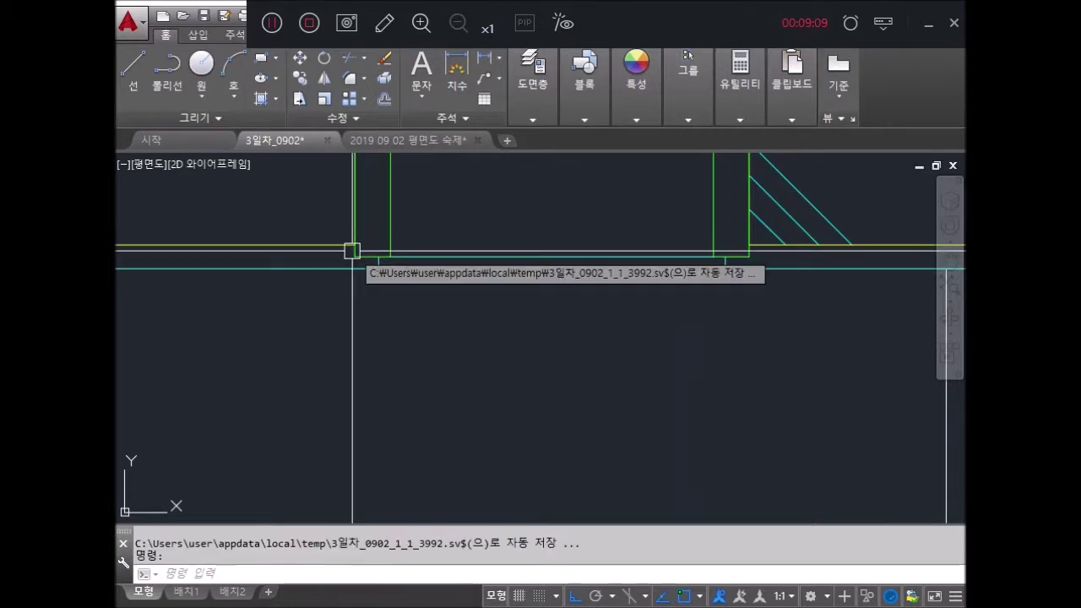
{"action": "scroll", "coordinate": [361, 253], "scroll_direction": "down", "scroll_amount": 1}
{"action": "key", "text": "Return"}
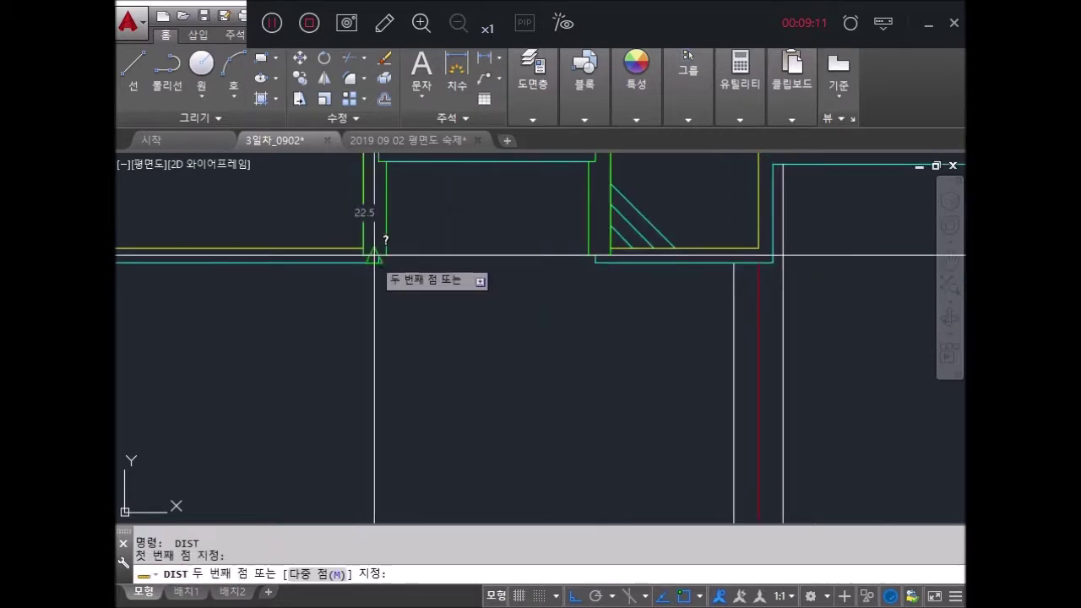
{"action": "key", "text": "Escape"}
{"action": "scroll", "coordinate": [611, 254], "scroll_direction": "down", "scroll_amount": 2}
{"action": "scroll", "coordinate": [594, 290], "scroll_direction": "down", "scroll_amount": 2}
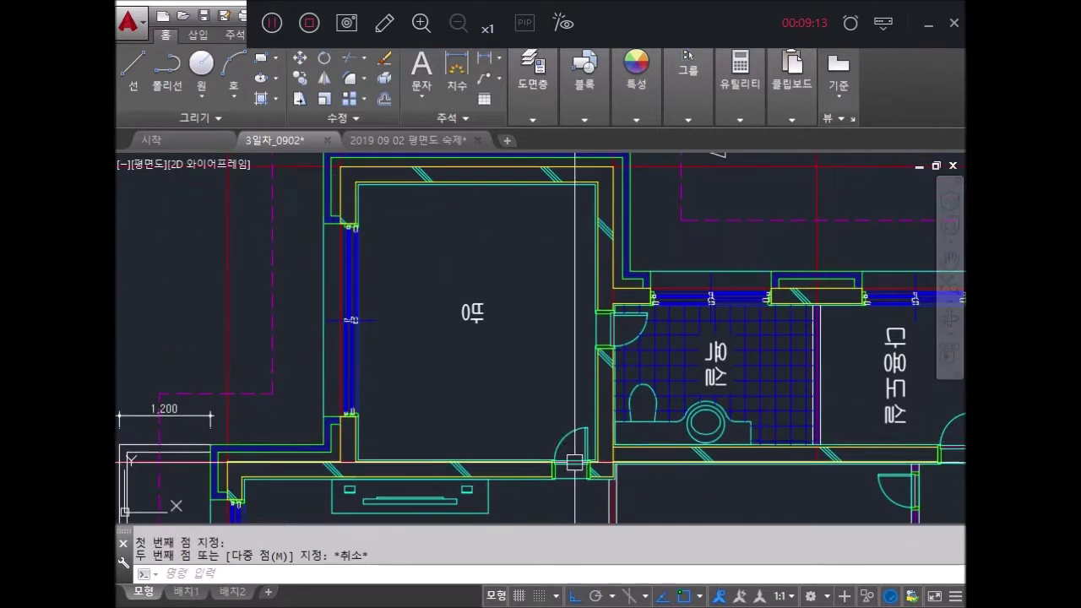
{"action": "scroll", "coordinate": [573, 453], "scroll_direction": "down", "scroll_amount": 5}
{"action": "scroll", "coordinate": [557, 405], "scroll_direction": "down", "scroll_amount": 2}
{"action": "scroll", "coordinate": [570, 388], "scroll_direction": "up", "scroll_amount": 4}
{"action": "scroll", "coordinate": [566, 407], "scroll_direction": "up", "scroll_amount": 3}
{"action": "scroll", "coordinate": [550, 265], "scroll_direction": "down", "scroll_amount": 2}
{"action": "scroll", "coordinate": [543, 301], "scroll_direction": "up", "scroll_amount": 2}
{"action": "scroll", "coordinate": [550, 234], "scroll_direction": "down", "scroll_amount": 2}
{"action": "middle_click_drag", "start_coordinate": [550, 234], "coordinate": [560, 234]}
{"action": "scroll", "coordinate": [560, 233], "scroll_direction": "up", "scroll_amount": 3}
{"action": "scroll", "coordinate": [563, 321], "scroll_direction": "up", "scroll_amount": 3}
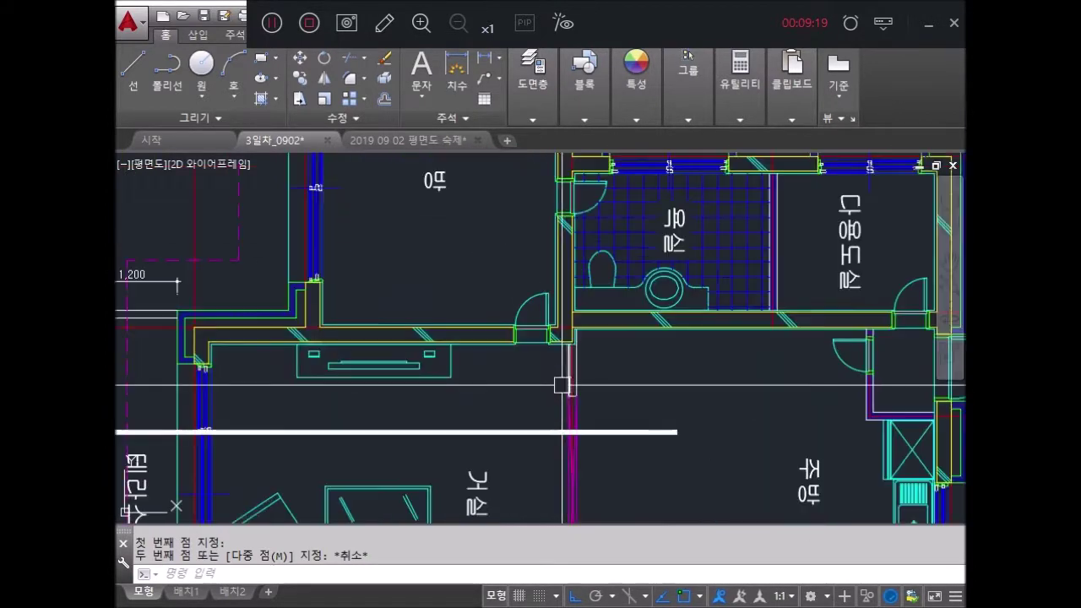
{"action": "key", "text": "Escape"}
{"action": "key", "text": "Escape"}
{"action": "type", "text": "I"}
{"action": "key", "text": "Return"}
{"action": "scroll", "coordinate": [574, 340], "scroll_direction": "up", "scroll_amount": 3}
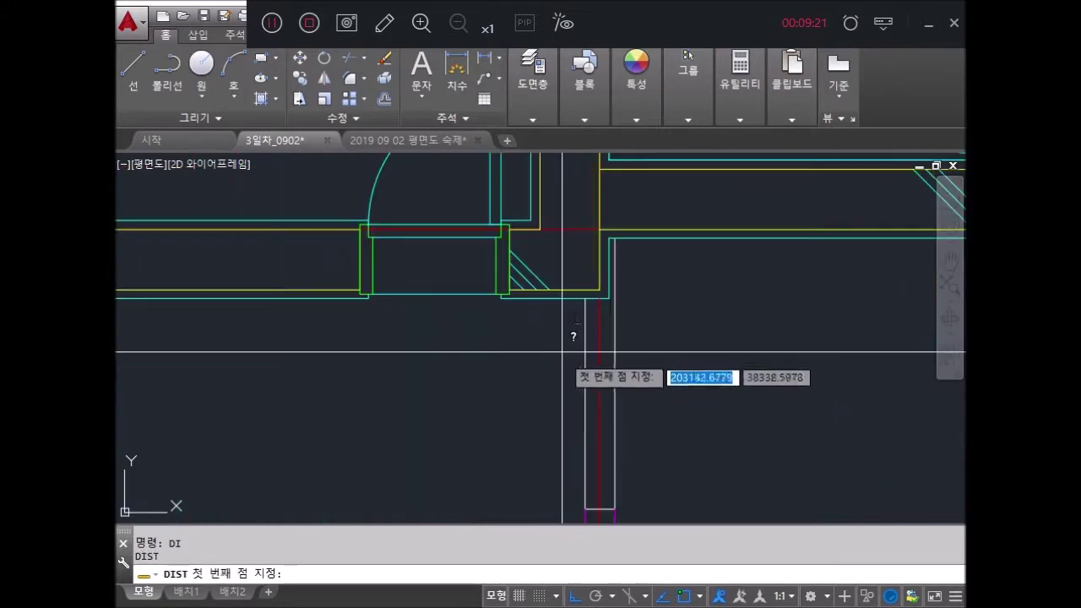
{"action": "left_click", "coordinate": [599, 309]}
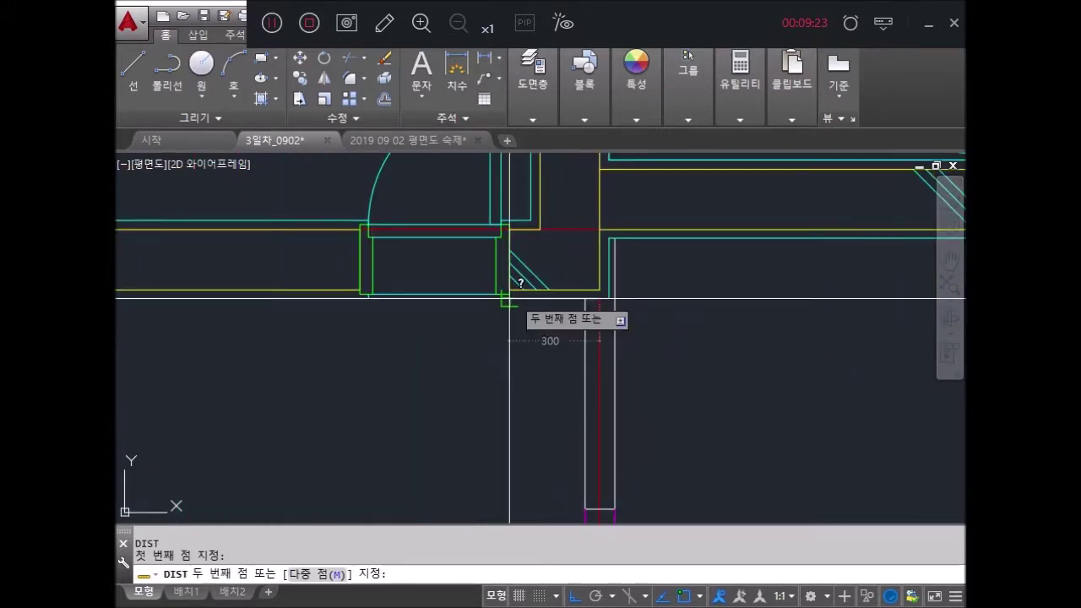
{"action": "scroll", "coordinate": [509, 298], "scroll_direction": "down", "scroll_amount": 5}
{"action": "key", "text": "Escape"}
{"action": "scroll", "coordinate": [541, 338], "scroll_direction": "down", "scroll_amount": 3}
{"action": "scroll", "coordinate": [620, 357], "scroll_direction": "up", "scroll_amount": 3}
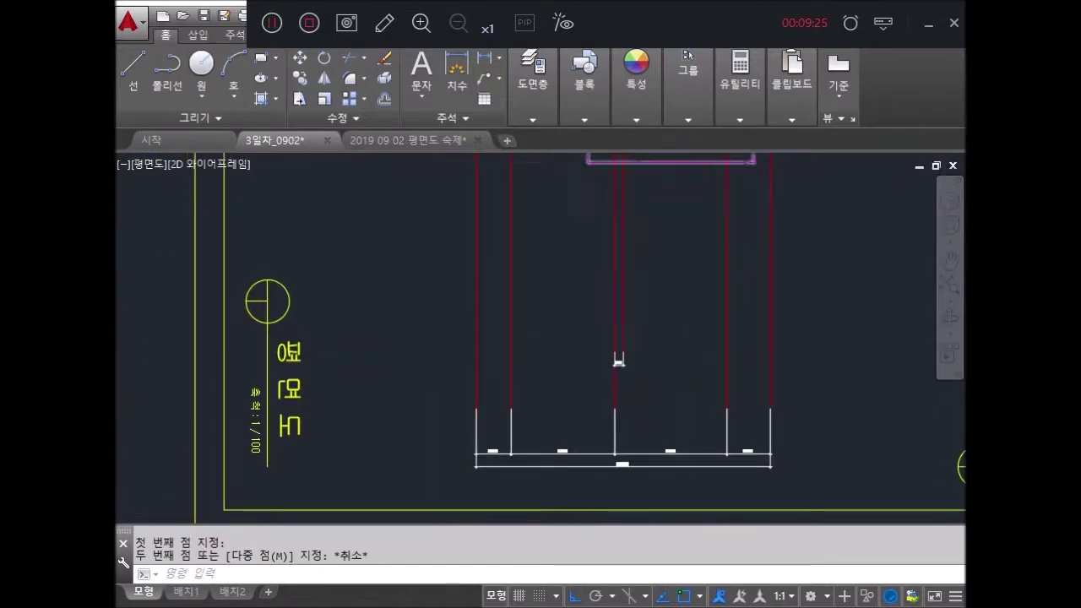
{"action": "scroll", "coordinate": [615, 265], "scroll_direction": "down", "scroll_amount": 3}
{"action": "scroll", "coordinate": [616, 265], "scroll_direction": "up", "scroll_amount": 5}
{"action": "scroll", "coordinate": [616, 264], "scroll_direction": "down", "scroll_amount": 1}
{"action": "key", "text": "Escape"}
{"action": "key", "text": "Escape"}
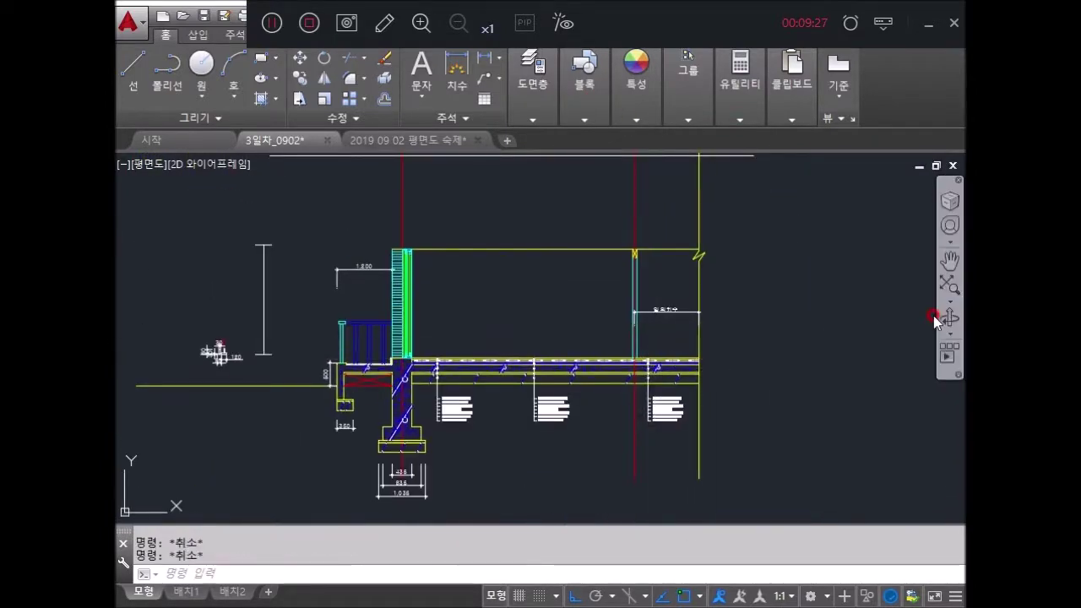
Step: Offset the red line 300 and 900 to make guide lines for the door
{"action": "type", "text": "o"}
{"action": "key", "text": "Return"}
{"action": "type", "text": "300"}
{"action": "key", "text": "Return"}
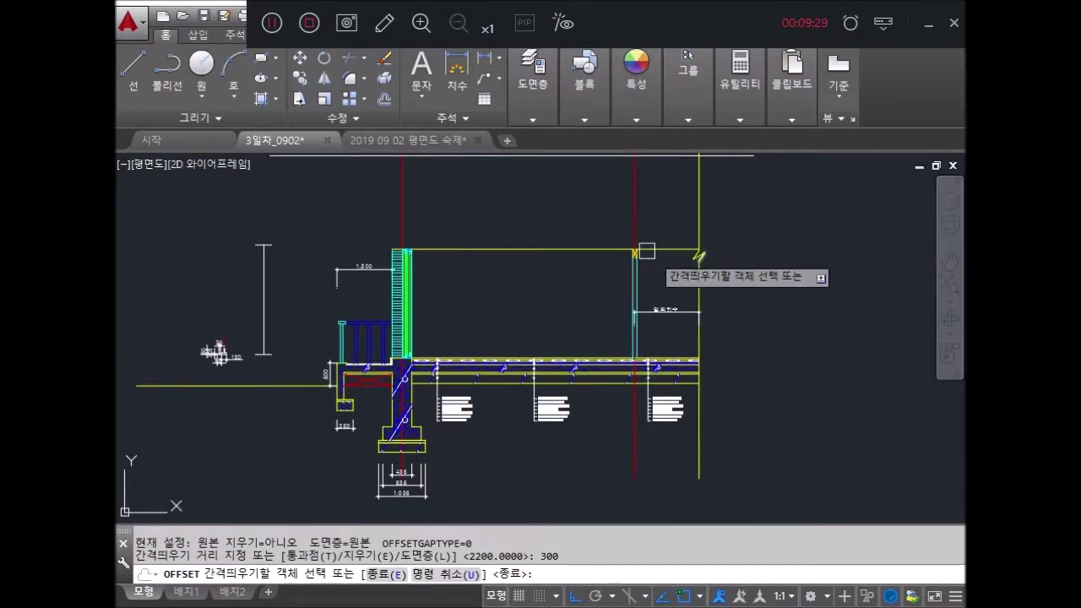
{"action": "left_click", "coordinate": [635, 220]}
{"action": "key", "text": "Return"}
{"action": "key", "text": "Return"}
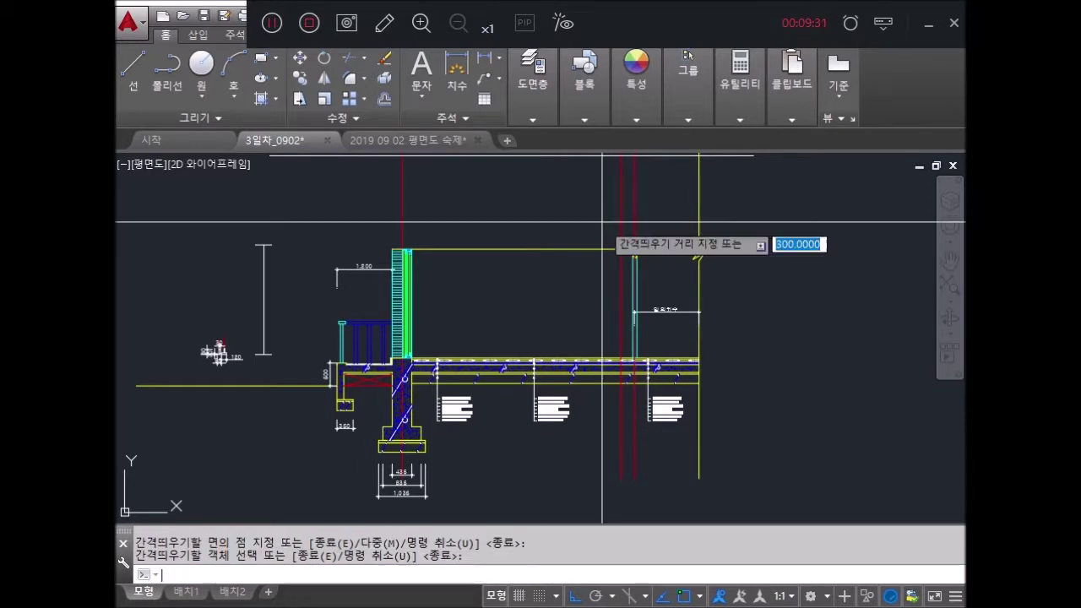
{"action": "type", "text": "90"}
{"action": "key", "text": "Return"}
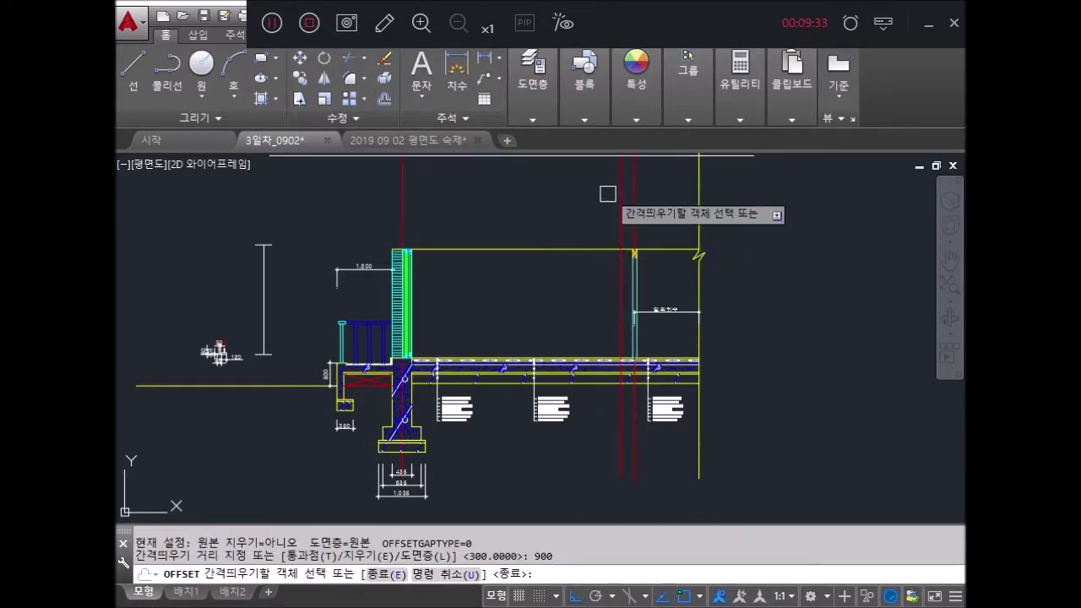
{"action": "left_click", "coordinate": [621, 216]}
{"action": "left_click", "coordinate": [608, 306]}
{"action": "scroll", "coordinate": [580, 342], "scroll_direction": "up", "scroll_amount": 4}
{"action": "key", "text": "Escape"}
{"action": "key", "text": "Escape"}
Step: Draw the 900 by 1800 door rectangle from the red and yellow intersection
{"action": "key", "text": "Return"}
{"action": "left_click", "coordinate": [540, 379]}
{"action": "type", "text": "900"}
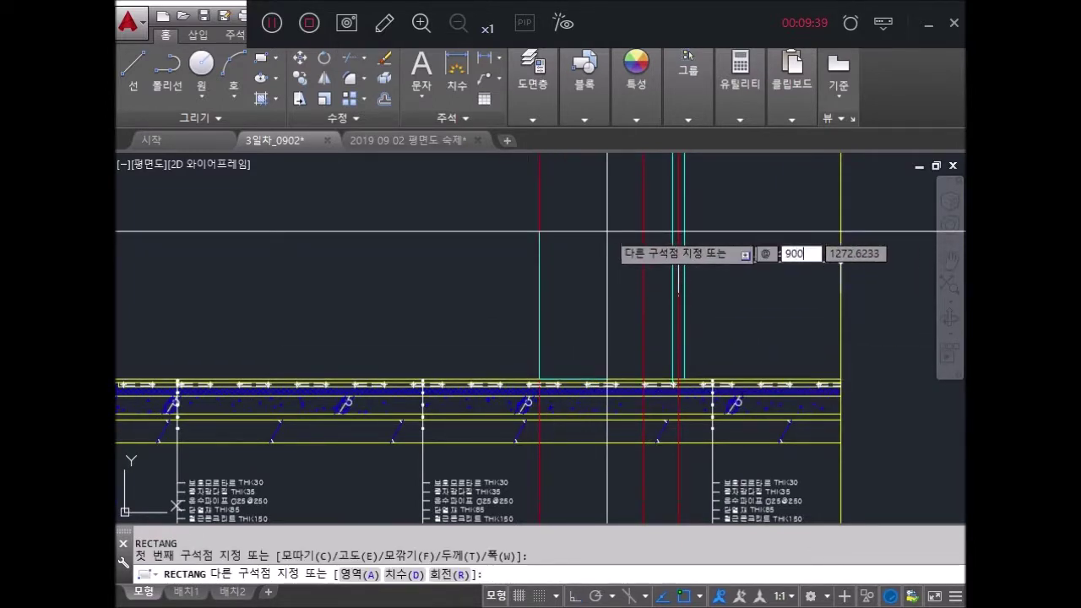
{"action": "type", "text": "1800"}
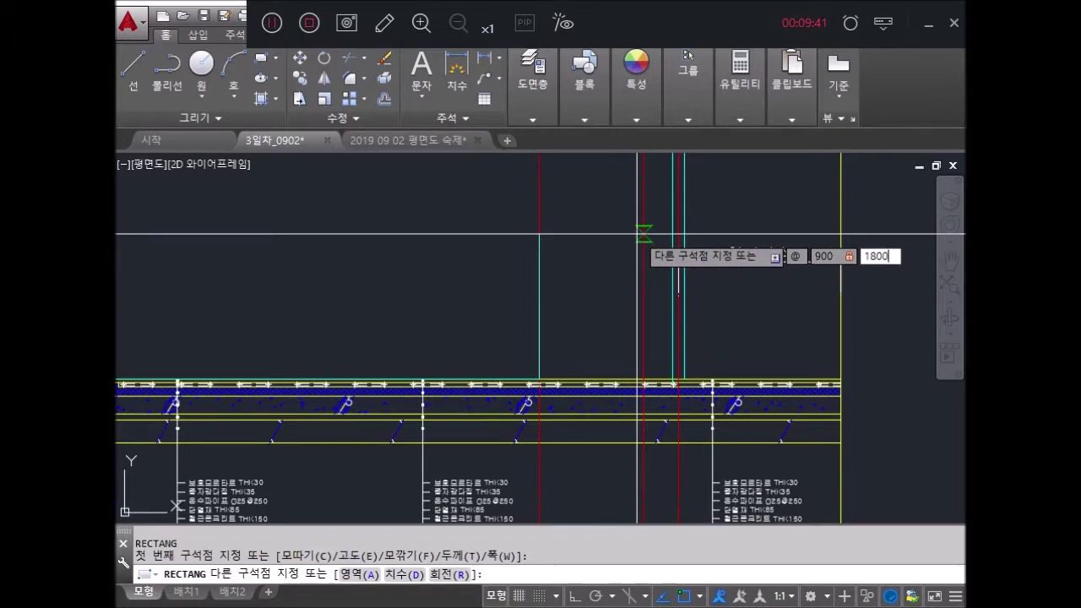
{"action": "key", "text": "Return"}
Step: Offset the door rectangle 50 inward to form the inner frame
{"action": "type", "text": "o"}
{"action": "key", "text": "space"}
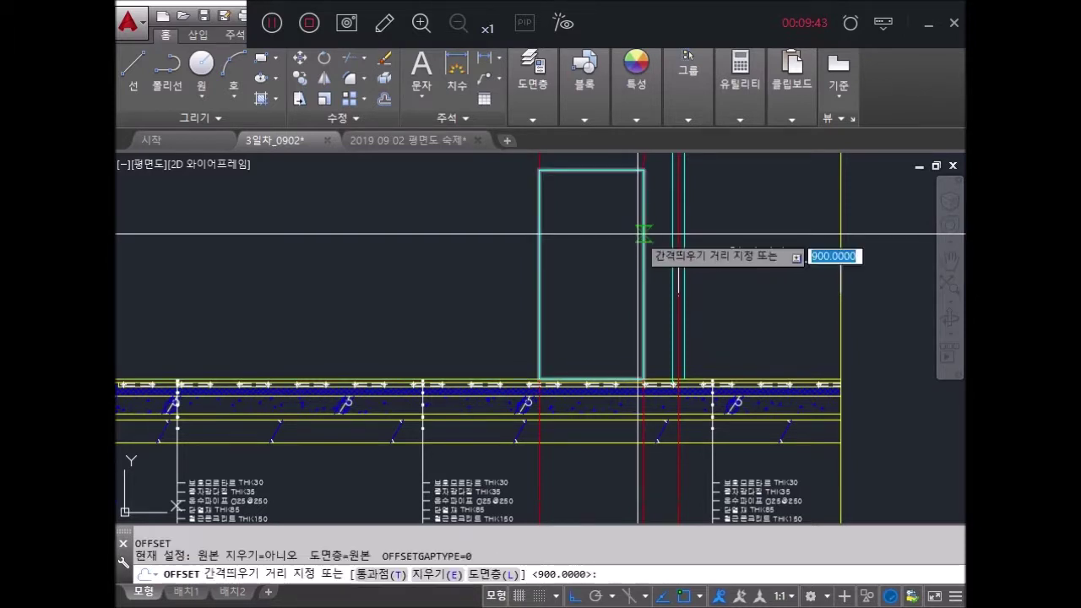
{"action": "key", "text": "Return"}
{"action": "left_click", "coordinate": [639, 222]}
{"action": "left_click", "coordinate": [591, 198]}
{"action": "key", "text": "Escape"}
{"action": "scroll", "coordinate": [583, 390], "scroll_direction": "up", "scroll_amount": 2}
{"action": "key", "text": "Escape"}
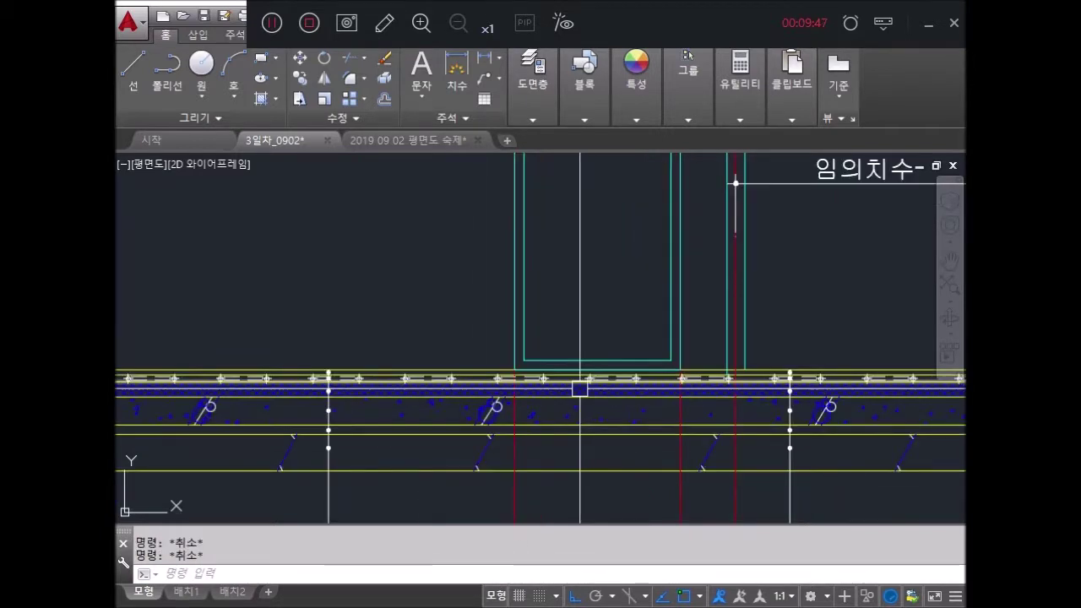
Step: Explode the inner frame, delete its bottom line, and extend its sides down to the floor
{"action": "key", "text": "Escape"}
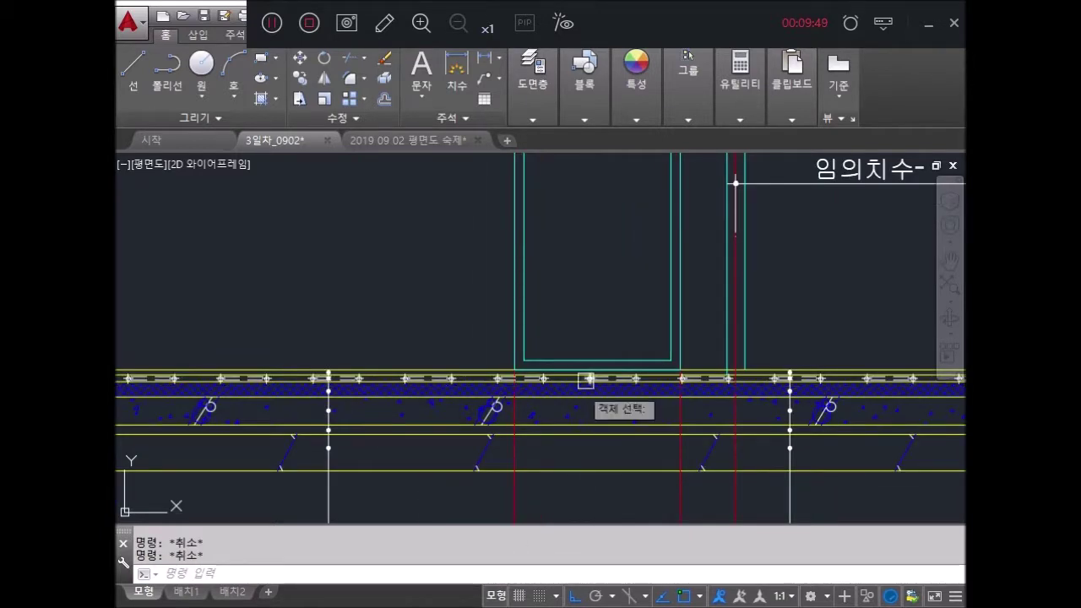
{"action": "type", "text": "X"}
{"action": "left_click", "coordinate": [573, 361]}
{"action": "left_click", "coordinate": [580, 355]}
{"action": "key", "text": "Return"}
{"action": "type", "text": "ex"}
{"action": "key", "text": "Return"}
{"action": "key", "text": "Return"}
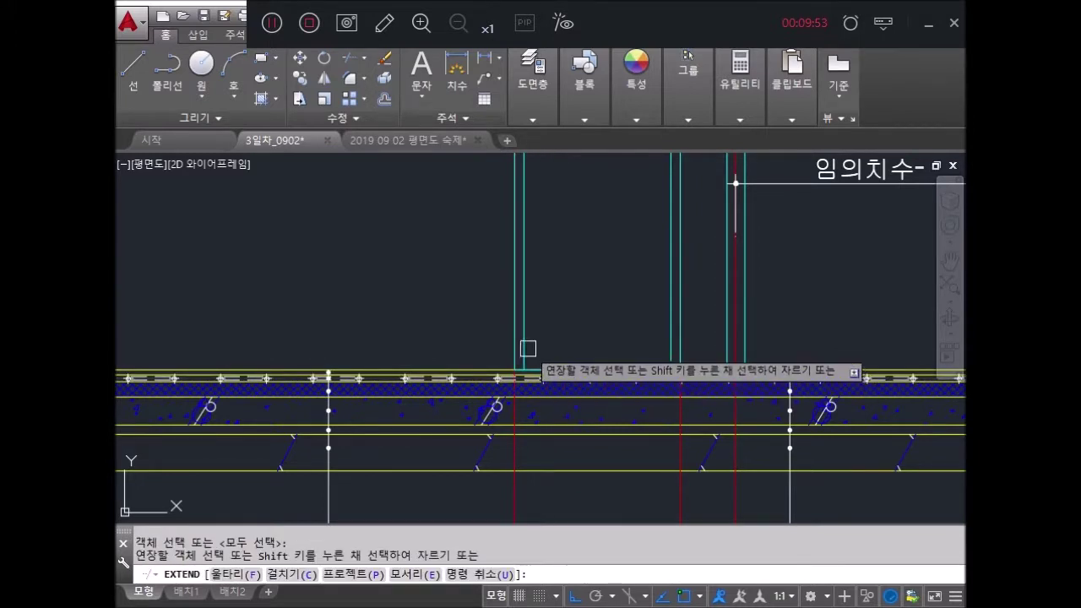
{"action": "left_click", "coordinate": [527, 347]}
{"action": "key", "text": "Return"}
{"action": "scroll", "coordinate": [669, 348], "scroll_direction": "down", "scroll_amount": 5}
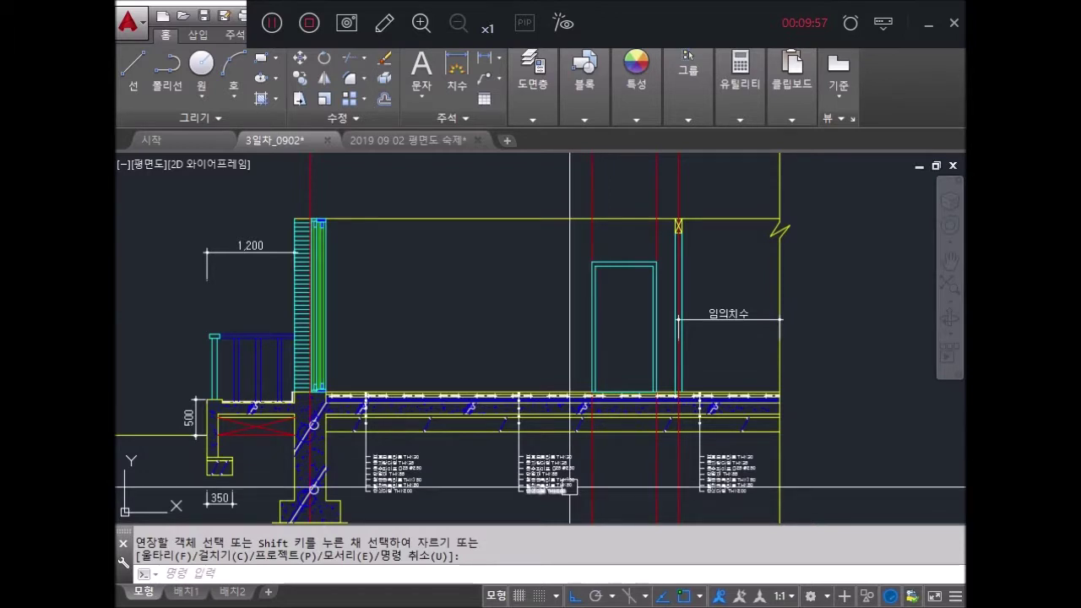
{"action": "scroll", "coordinate": [632, 361], "scroll_direction": "up", "scroll_amount": 4}
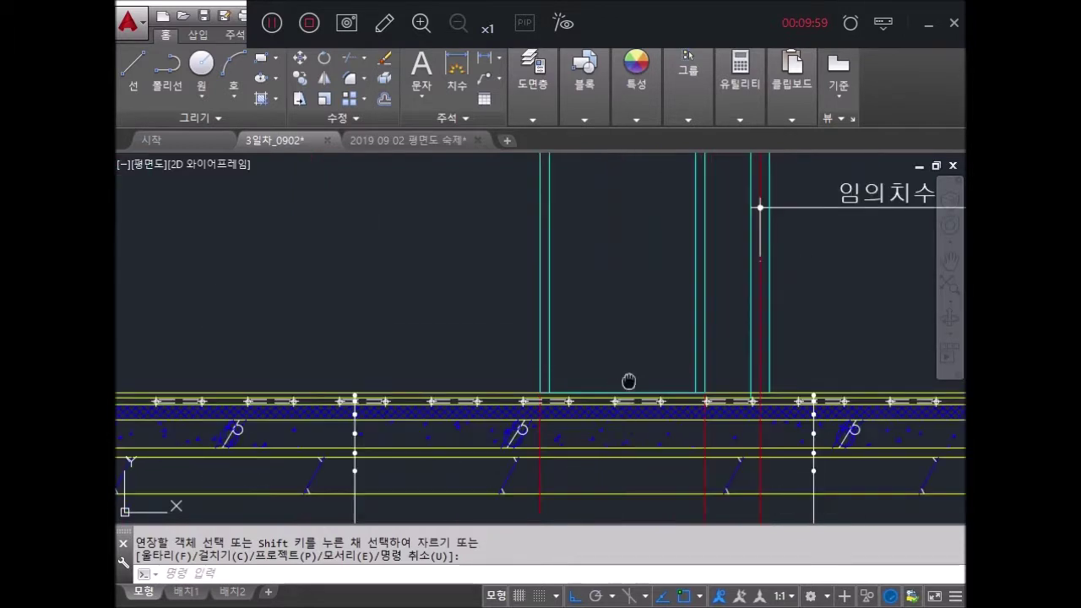
{"action": "key", "text": "Escape"}
{"action": "key", "text": "Escape"}
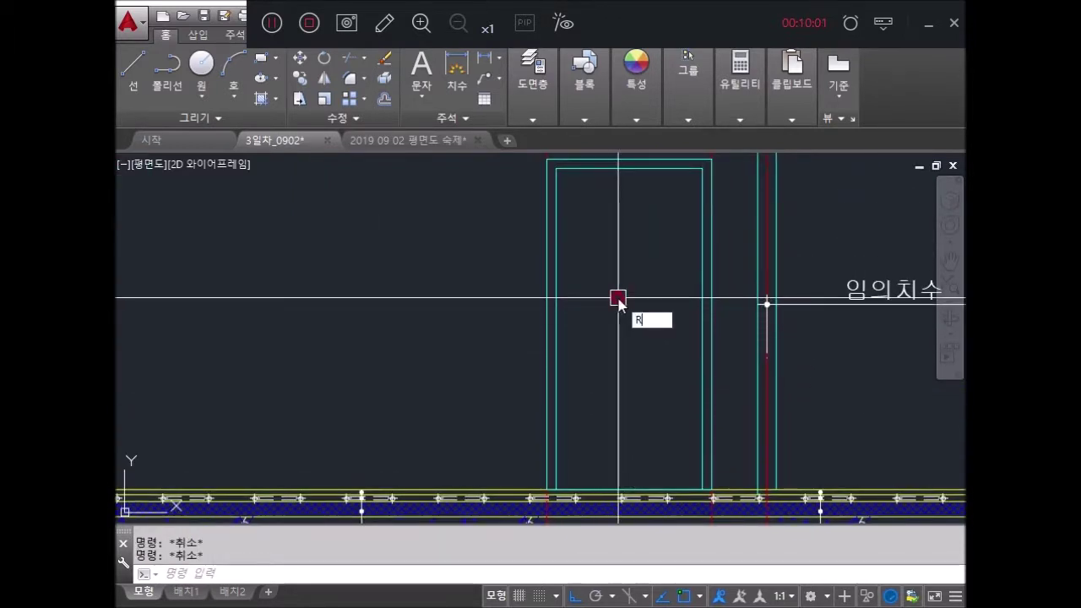
Step: Offset the floor line 900 upward as a handle-height guide across the door
{"action": "type", "text": "rec"}
{"action": "key", "text": "Return"}
{"action": "left_click", "coordinate": [556, 168]}
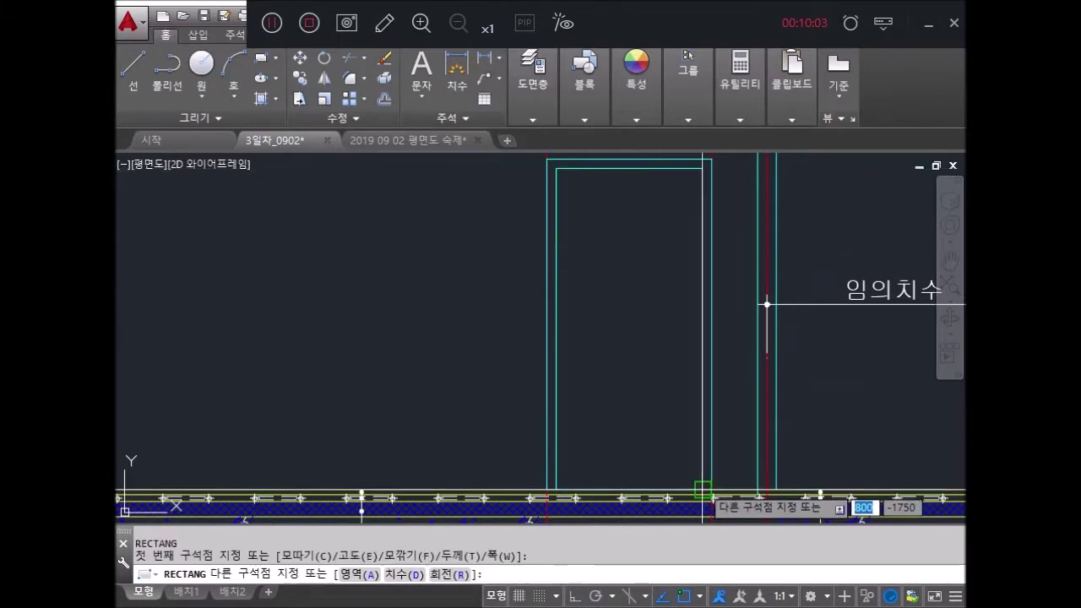
{"action": "key", "text": "Escape"}
{"action": "key", "text": "Escape"}
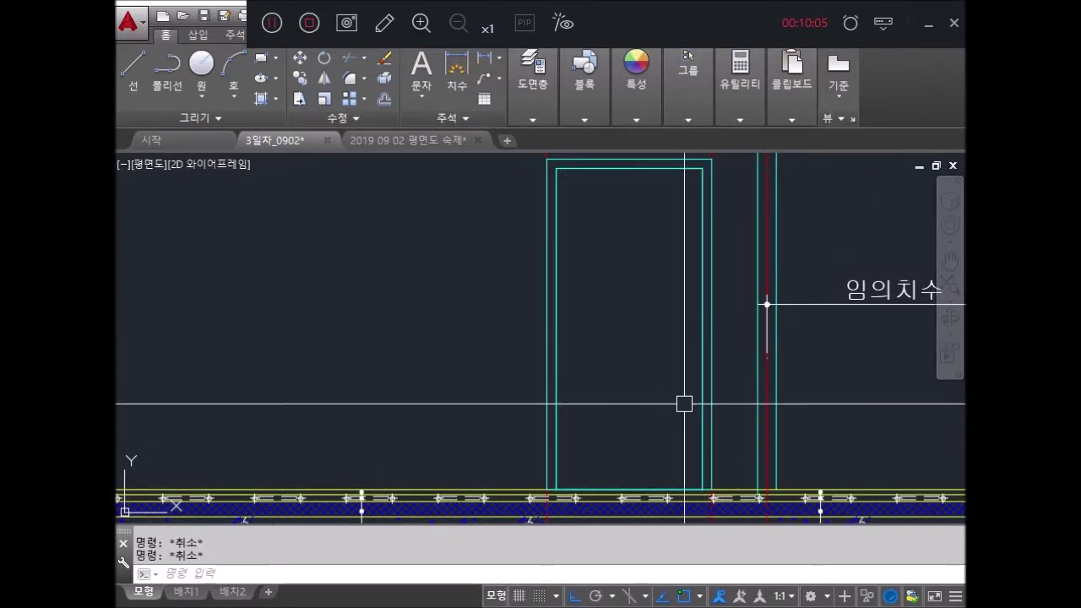
{"action": "type", "text": "ㅇ"}
{"action": "key", "text": "Return"}
{"action": "type", "text": "900"}
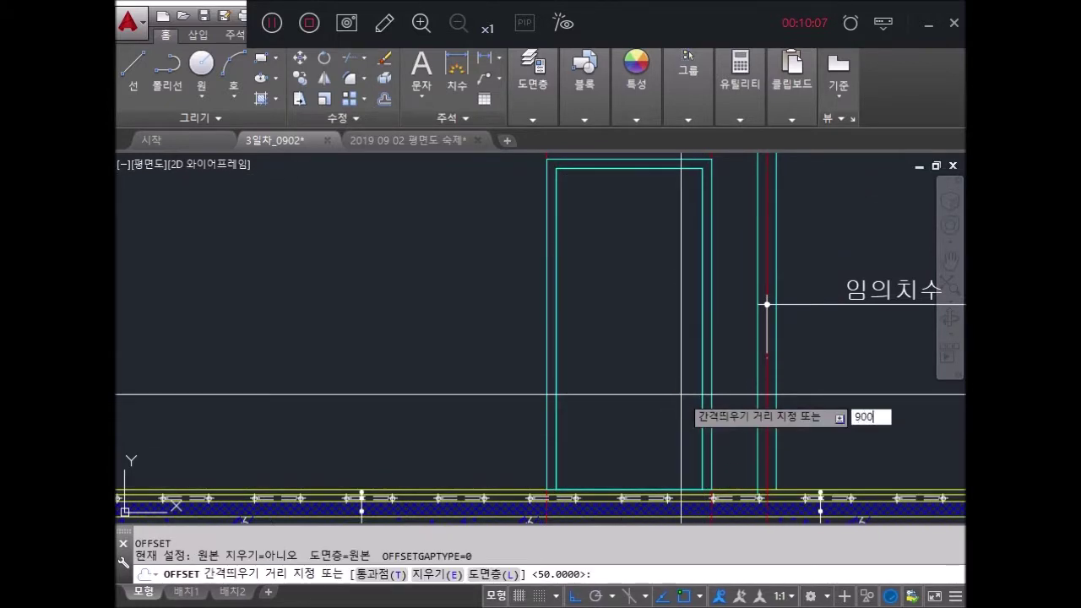
{"action": "key", "text": "Return"}
{"action": "left_click", "coordinate": [500, 488]}
{"action": "left_click", "coordinate": [485, 425]}
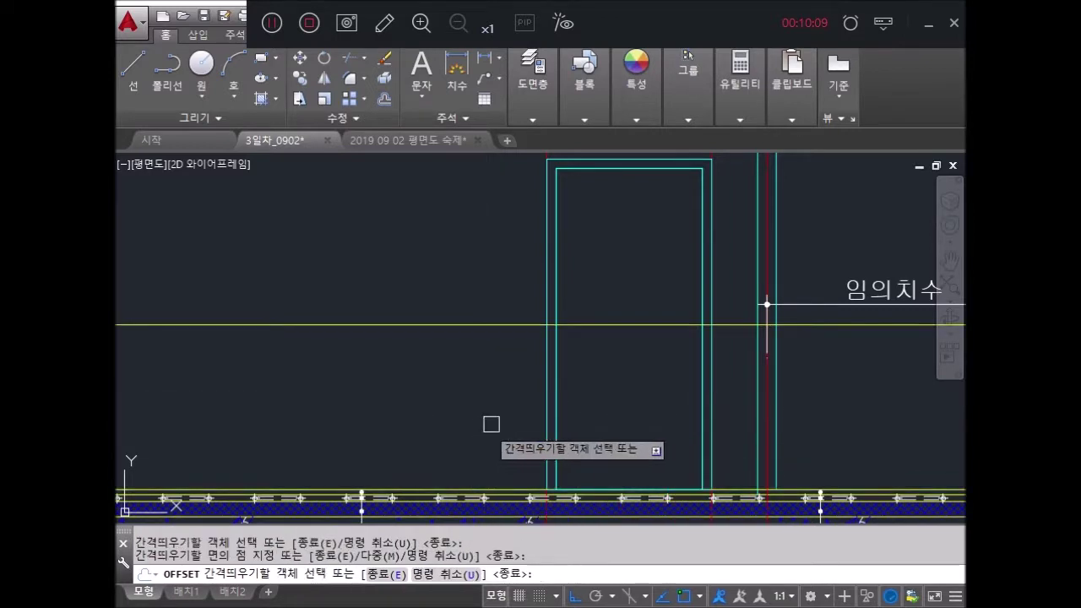
{"action": "key", "text": "Escape"}
Step: Draw a small circle knob where the 900 guide line crosses the door
{"action": "type", "text": "c"}
{"action": "key", "text": "Return"}
{"action": "scroll", "coordinate": [552, 336], "scroll_direction": "up", "scroll_amount": 3}
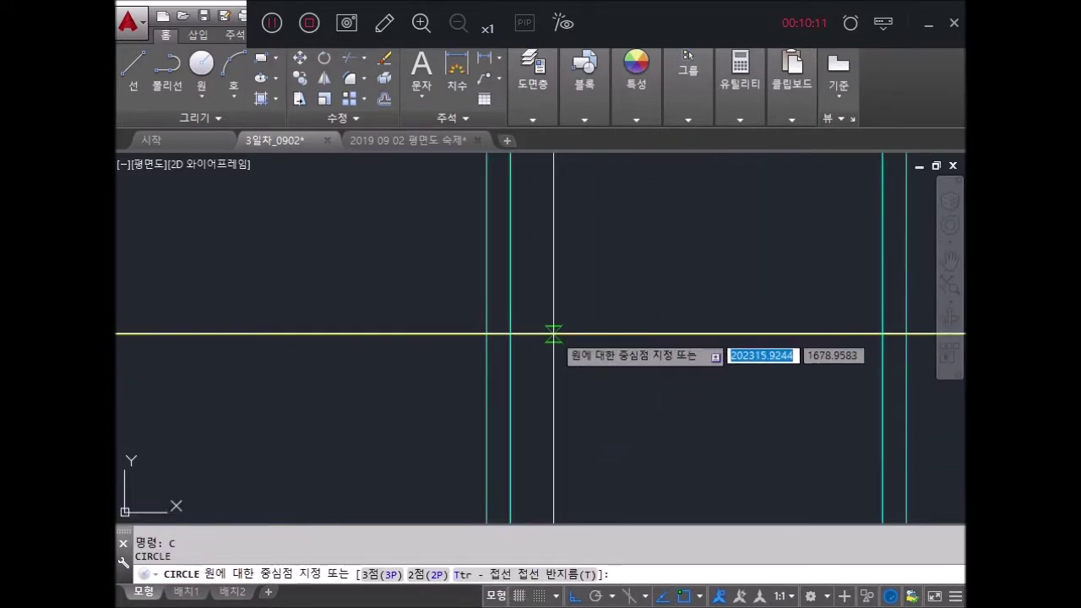
{"action": "left_click", "coordinate": [546, 335]}
{"action": "left_click", "coordinate": [552, 322]}
{"action": "key", "text": "Return"}
{"action": "left_click", "coordinate": [552, 322]}
{"action": "key", "text": "Escape"}
{"action": "key", "text": "Escape"}
Step: Try drawing lines from the knob's centre, cancelling each attempt
{"action": "key", "text": "Return"}
{"action": "left_click", "coordinate": [546, 335]}
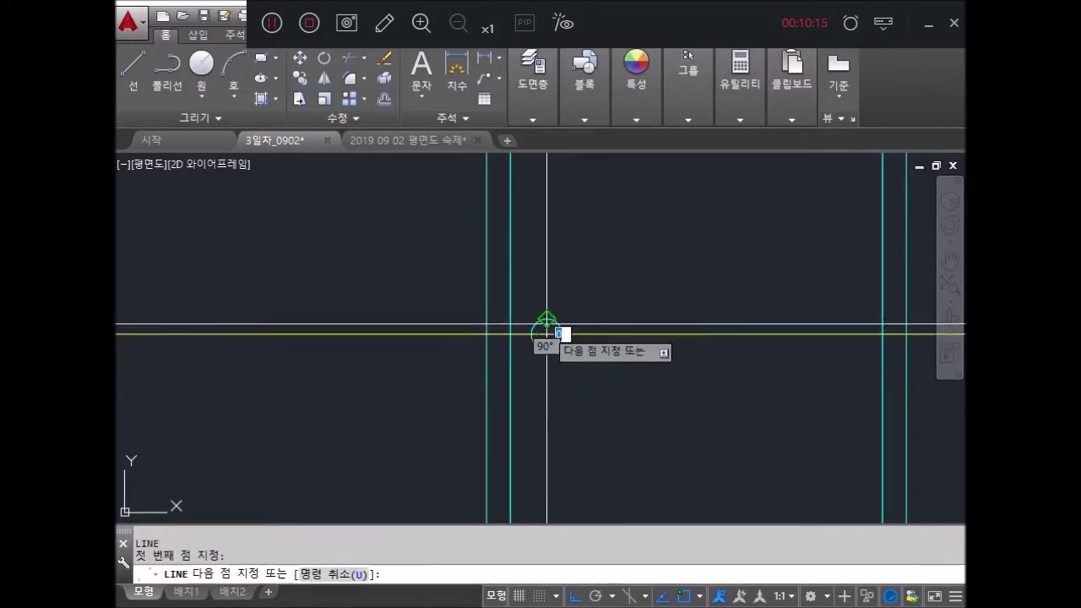
{"action": "scroll", "coordinate": [557, 325], "scroll_direction": "up", "scroll_amount": 3}
{"action": "key", "text": "Return"}
{"action": "key", "text": "Return"}
{"action": "left_click", "coordinate": [545, 374]}
{"action": "key", "text": "Return"}
{"action": "key", "text": "Return"}
{"action": "left_click", "coordinate": [545, 375]}
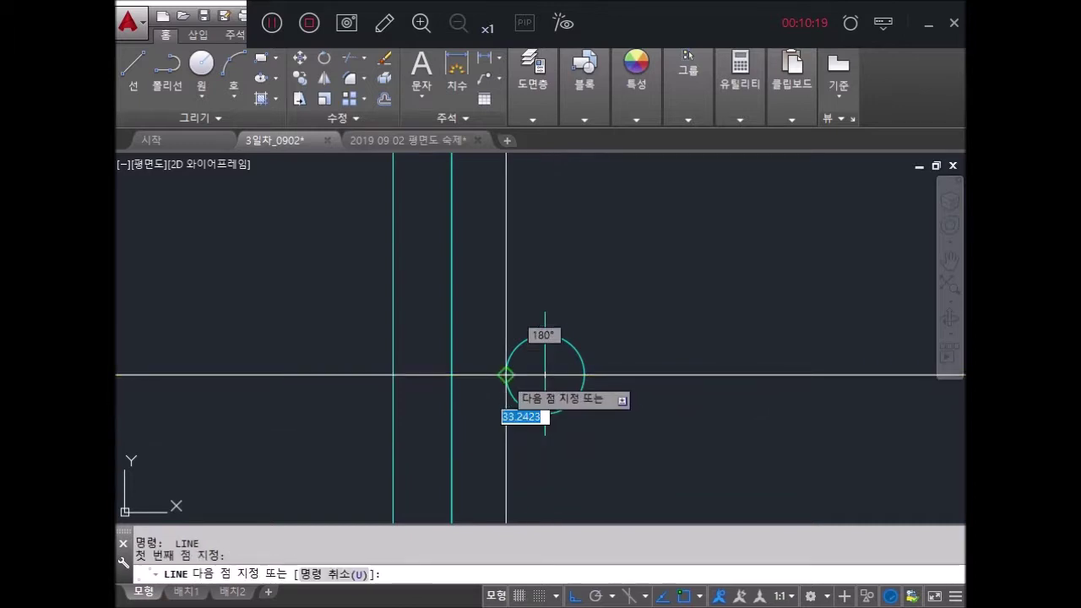
{"action": "key", "text": "Escape"}
{"action": "key", "text": "Return"}
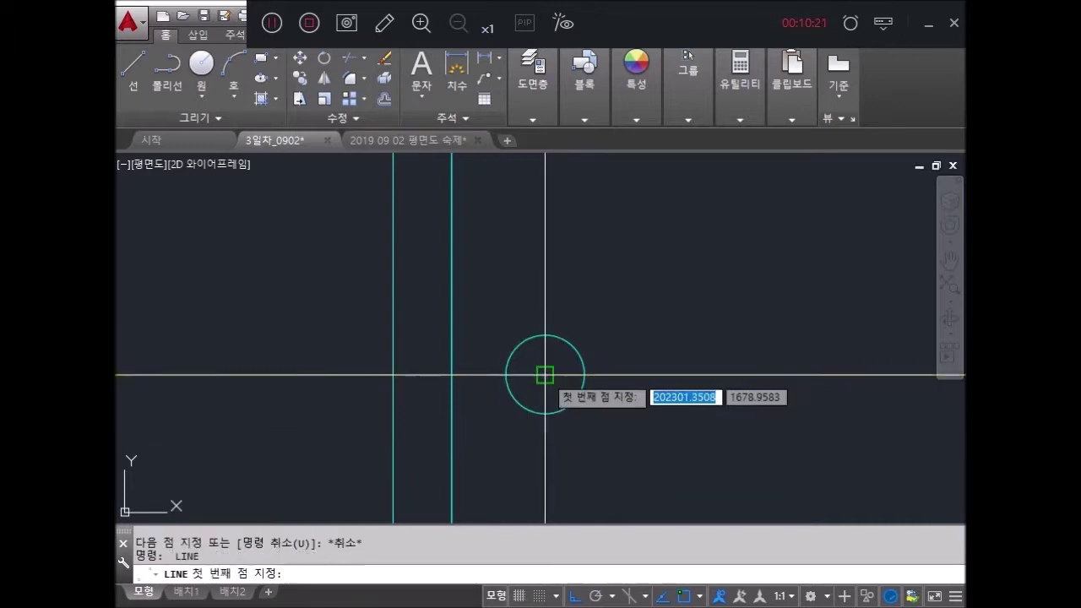
{"action": "left_click", "coordinate": [545, 373]}
{"action": "key", "text": "Escape"}
Step: Start erasing objects with a selection window, then cancel the erase
{"action": "type", "text": "e"}
{"action": "key", "text": "Return"}
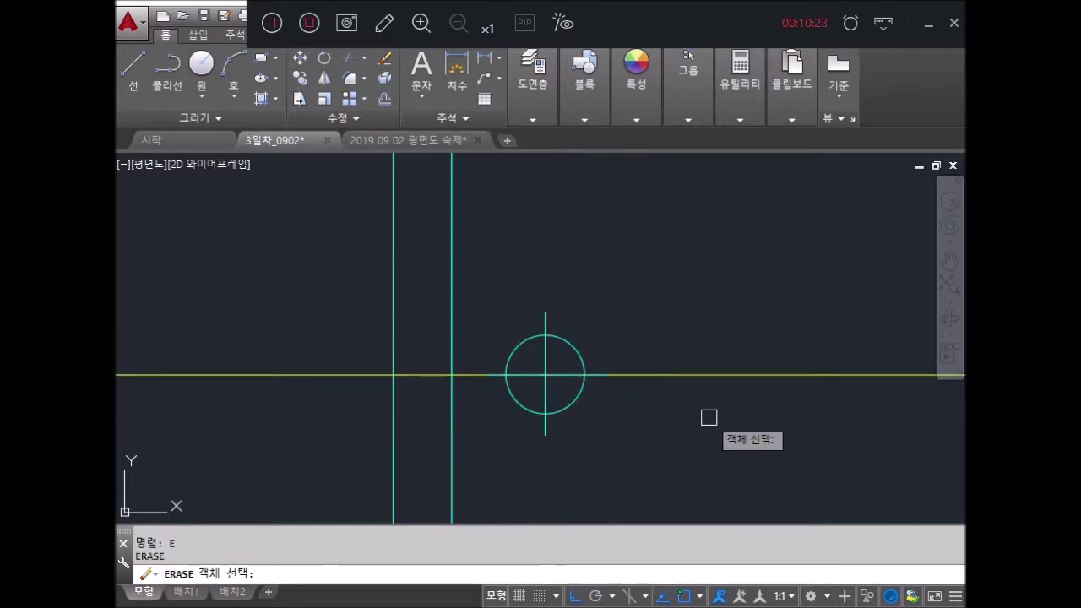
{"action": "left_click", "coordinate": [707, 415]}
{"action": "scroll", "coordinate": [709, 397], "scroll_direction": "down", "scroll_amount": 5}
{"action": "left_click", "coordinate": [700, 397]}
{"action": "key", "text": "Escape"}
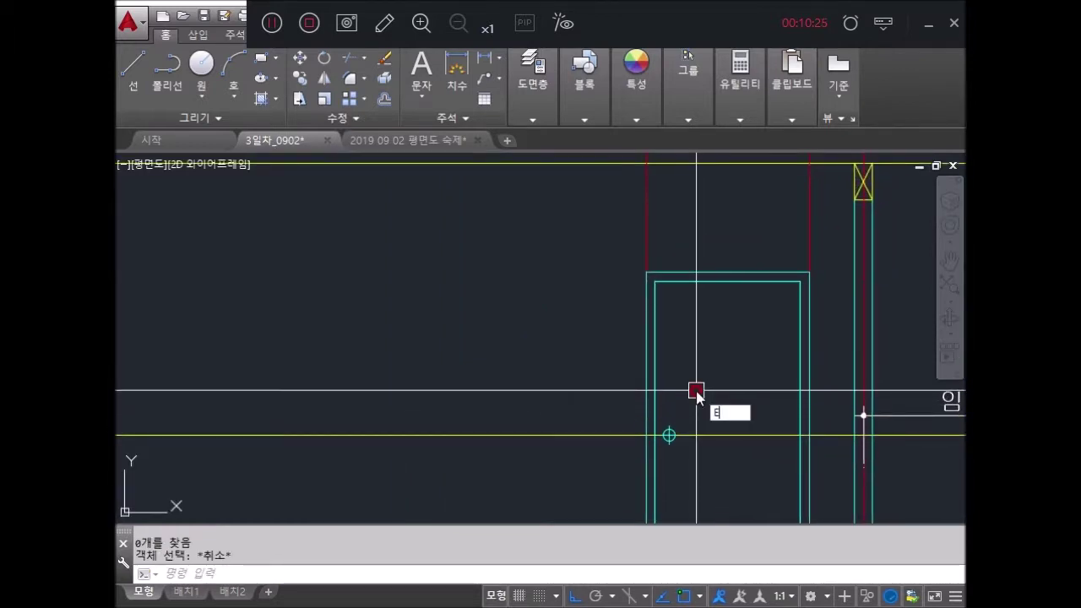
{"action": "type", "text": "REC"}
Step: Draw rectangles for the upper and lower door panels inside the frame
{"action": "key", "text": "Return"}
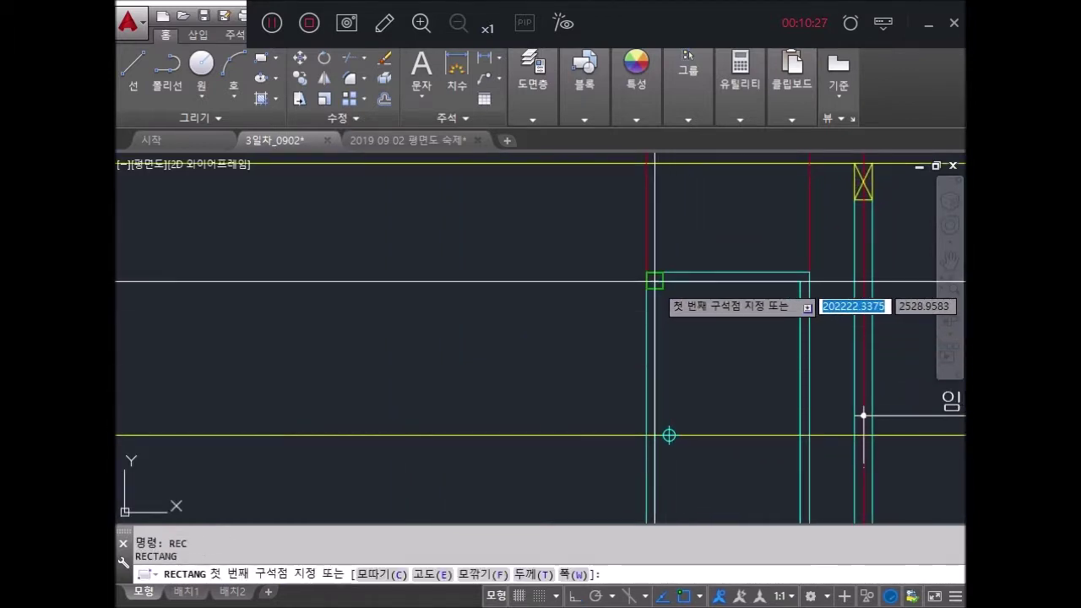
{"action": "left_click", "coordinate": [654, 282]}
{"action": "left_click", "coordinate": [668, 434]}
{"action": "middle_click_drag", "start_coordinate": [669, 435], "coordinate": [752, 231]}
{"action": "key", "text": "Return"}
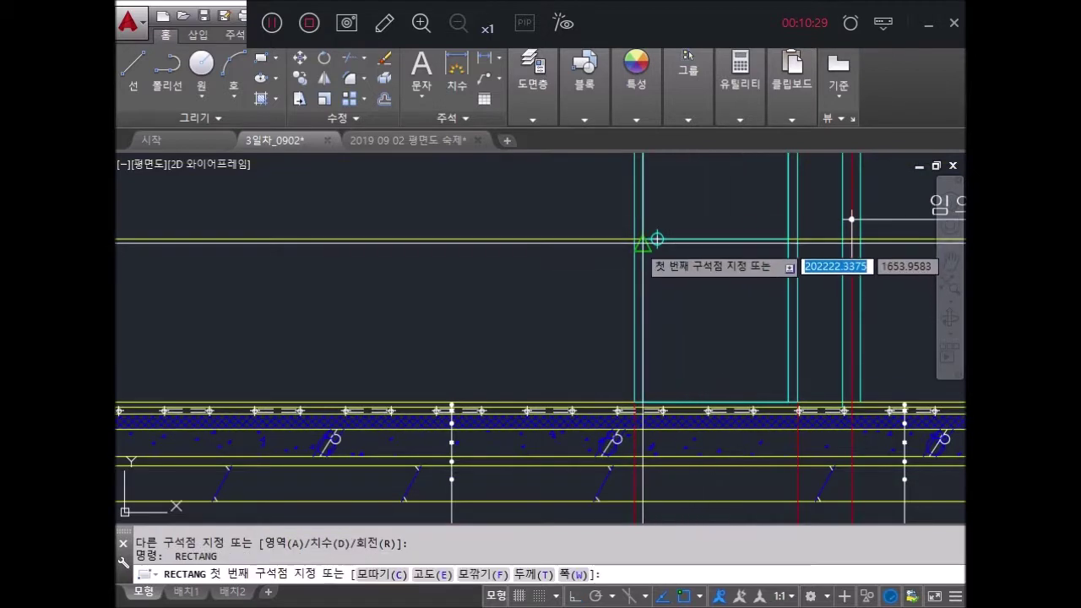
{"action": "scroll", "coordinate": [654, 240], "scroll_direction": "up", "scroll_amount": 3}
{"action": "left_click", "coordinate": [671, 212]}
{"action": "scroll", "coordinate": [659, 245], "scroll_direction": "down", "scroll_amount": 3}
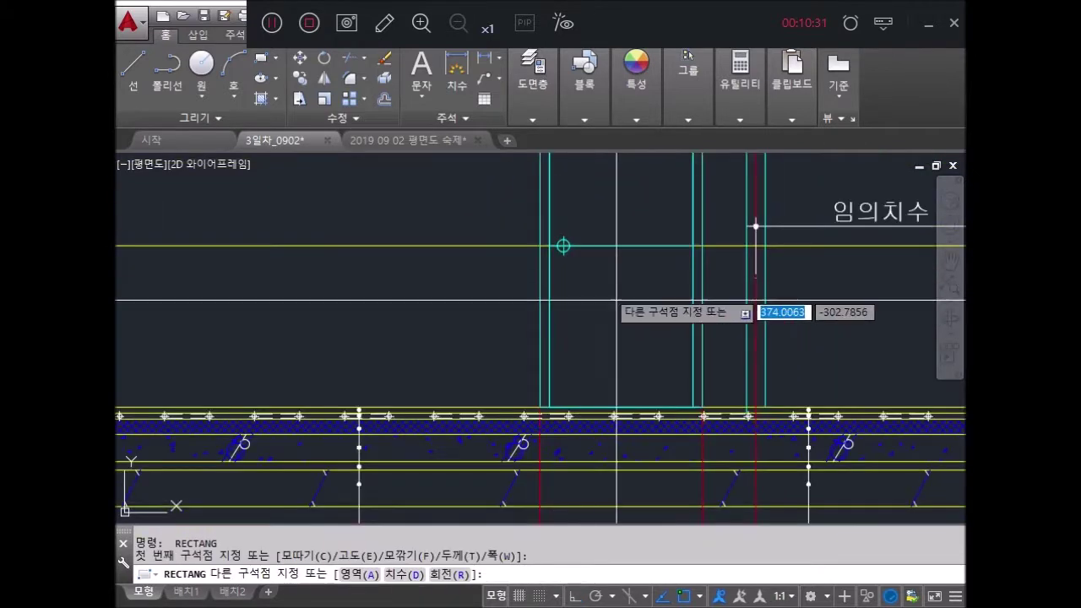
{"action": "left_click", "coordinate": [701, 412]}
{"action": "key", "text": "Return"}
{"action": "key", "text": "Escape"}
{"action": "key", "text": "Escape"}
Step: Offset both door rectangles 150 inward to form the inset panels
{"action": "type", "text": "o"}
{"action": "key", "text": "Return"}
{"action": "type", "text": "150"}
{"action": "key", "text": "Return"}
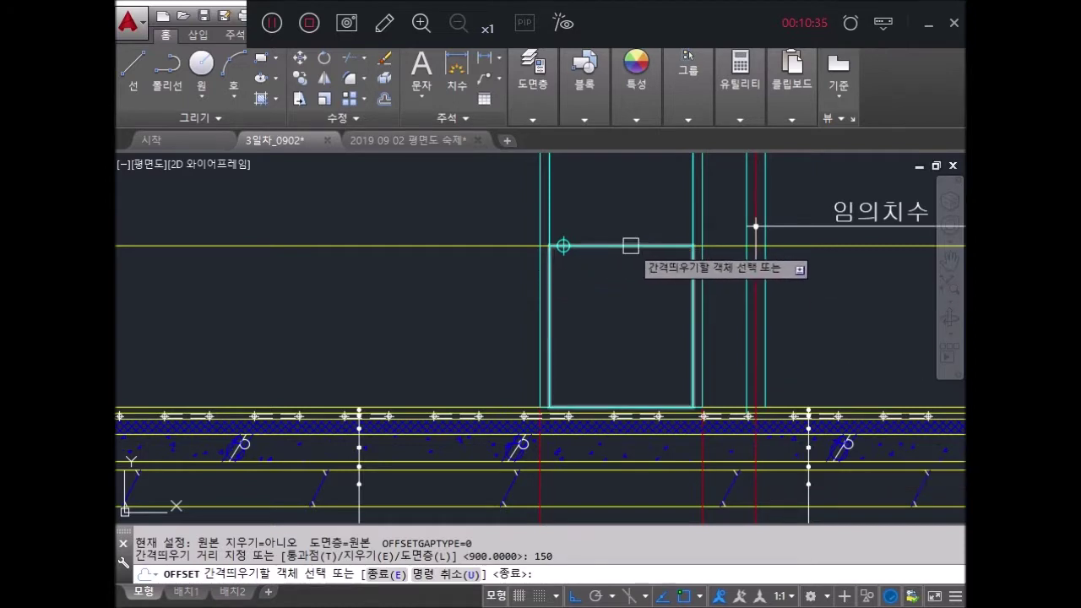
{"action": "left_click", "coordinate": [630, 245]}
{"action": "left_click", "coordinate": [671, 253]}
{"action": "middle_click_drag", "start_coordinate": [670, 245], "coordinate": [661, 353]}
{"action": "left_click", "coordinate": [684, 253]}
{"action": "left_click", "coordinate": [678, 330]}
{"action": "key", "text": "Return"}
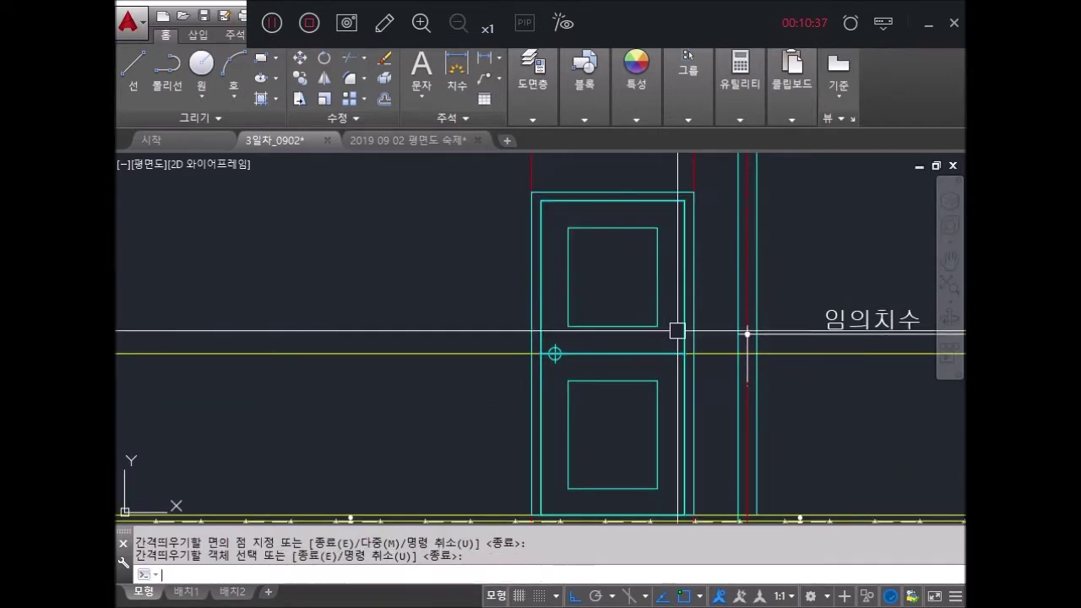
Step: Offset the upper and lower panels 30 inward for double outlines
{"action": "key", "text": "Return"}
{"action": "key", "text": "Return"}
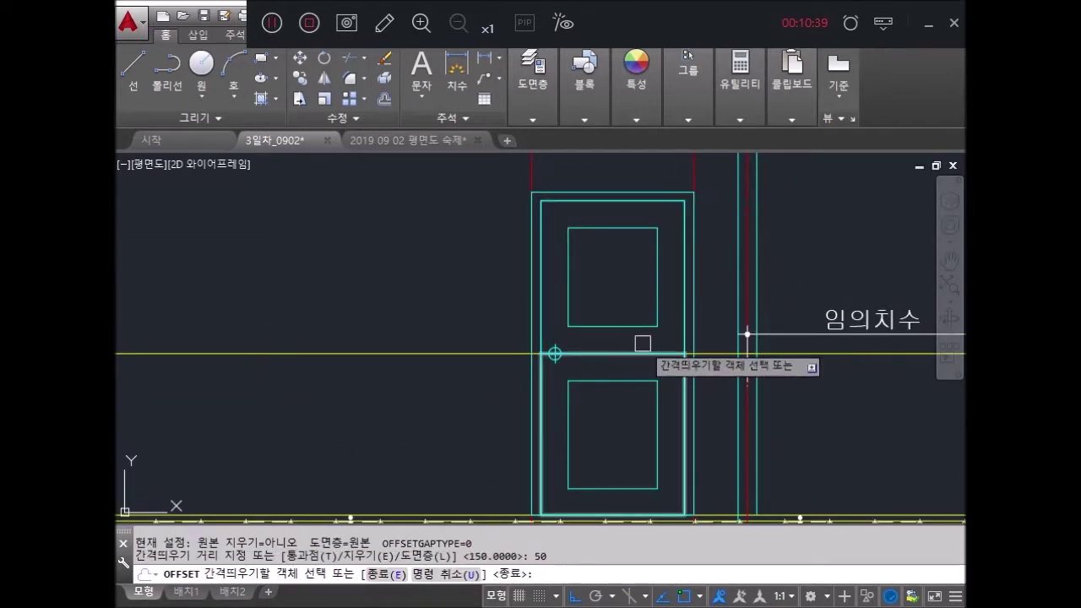
{"action": "key", "text": "Escape"}
Step: Erase the yellow height guide line
{"action": "key", "text": "Return"}
{"action": "key", "text": "Return"}
{"action": "left_click", "coordinate": [632, 323]}
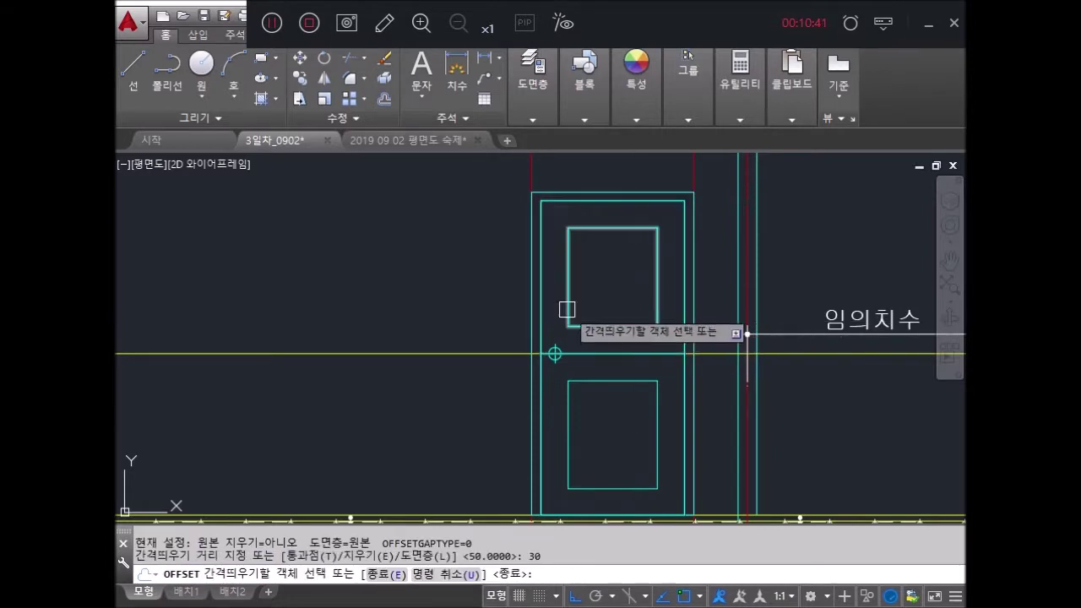
{"action": "left_click", "coordinate": [617, 265]}
{"action": "left_click", "coordinate": [638, 381]}
{"action": "left_click", "coordinate": [644, 434]}
{"action": "key", "text": "Escape"}
{"action": "key", "text": "Escape"}
{"action": "type", "text": "e"}
{"action": "key", "text": "Return"}
{"action": "scroll", "coordinate": [650, 358], "scroll_direction": "up", "scroll_amount": 4}
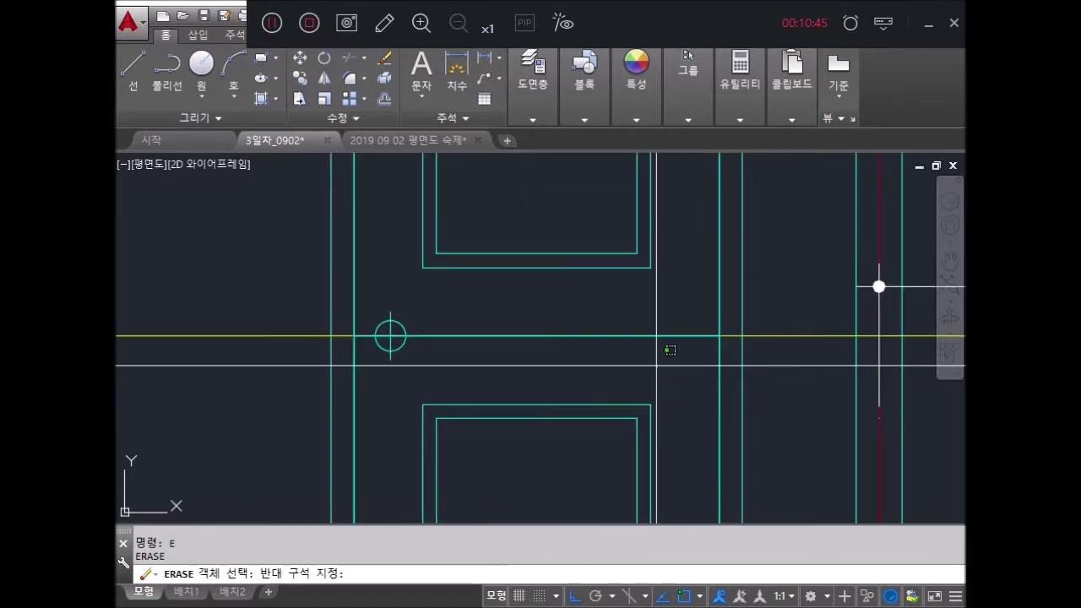
{"action": "left_click", "coordinate": [684, 359]}
{"action": "left_click", "coordinate": [624, 347]}
{"action": "key", "text": "Return"}
{"action": "scroll", "coordinate": [638, 342], "scroll_direction": "down", "scroll_amount": 5}
{"action": "key", "text": "Escape"}
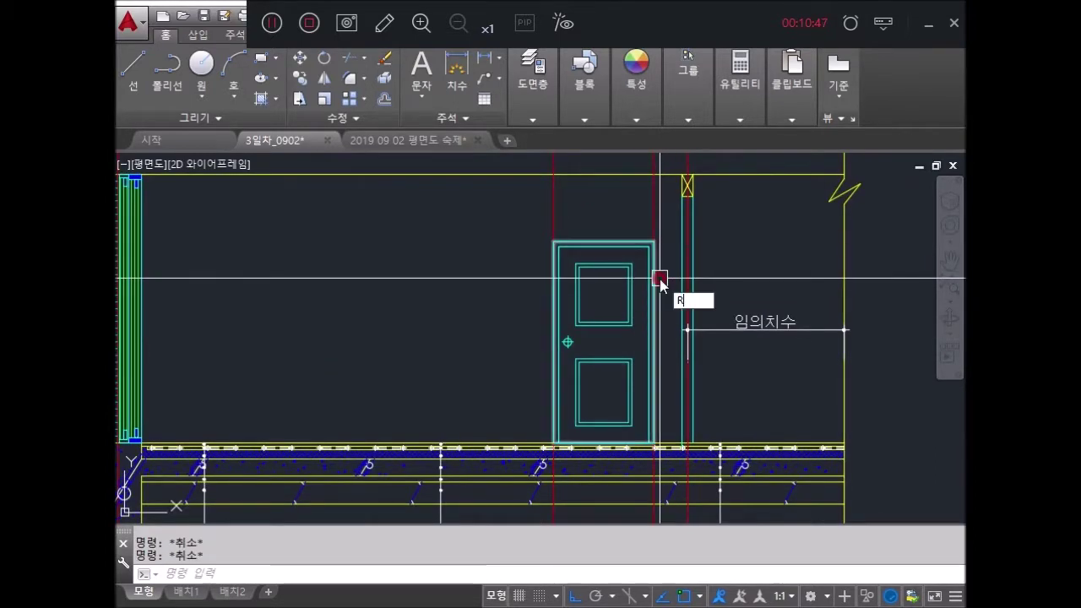
Step: Start a rectangle at a corner on the door edge, then cancel it
{"action": "scroll", "coordinate": [658, 272], "scroll_direction": "up", "scroll_amount": 4}
{"action": "left_click", "coordinate": [609, 240]}
{"action": "scroll", "coordinate": [603, 271], "scroll_direction": "up", "scroll_amount": 2}
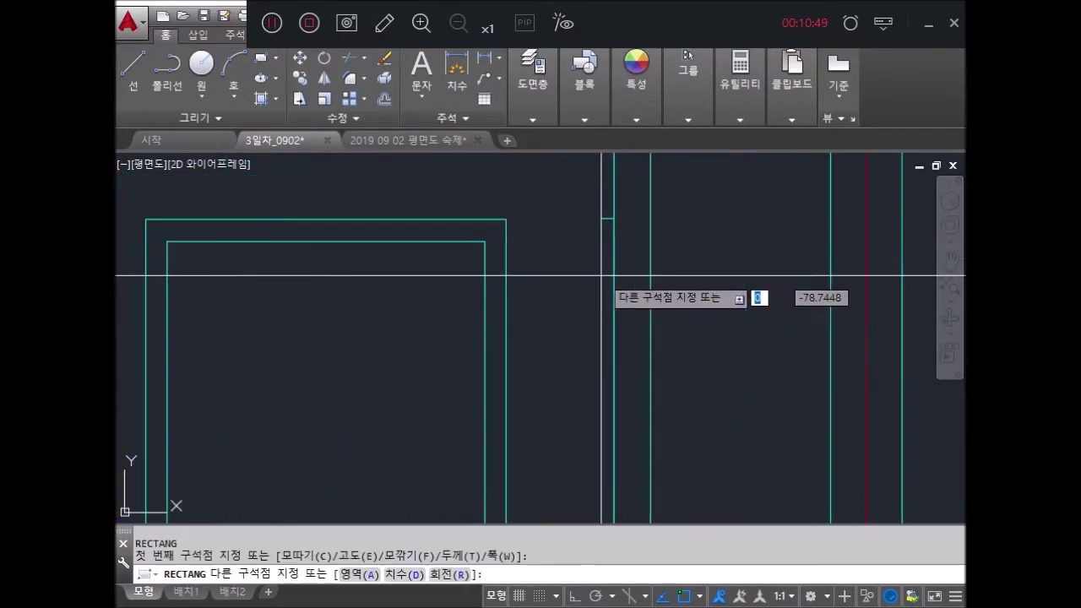
{"action": "scroll", "coordinate": [614, 274], "scroll_direction": "up", "scroll_amount": 4}
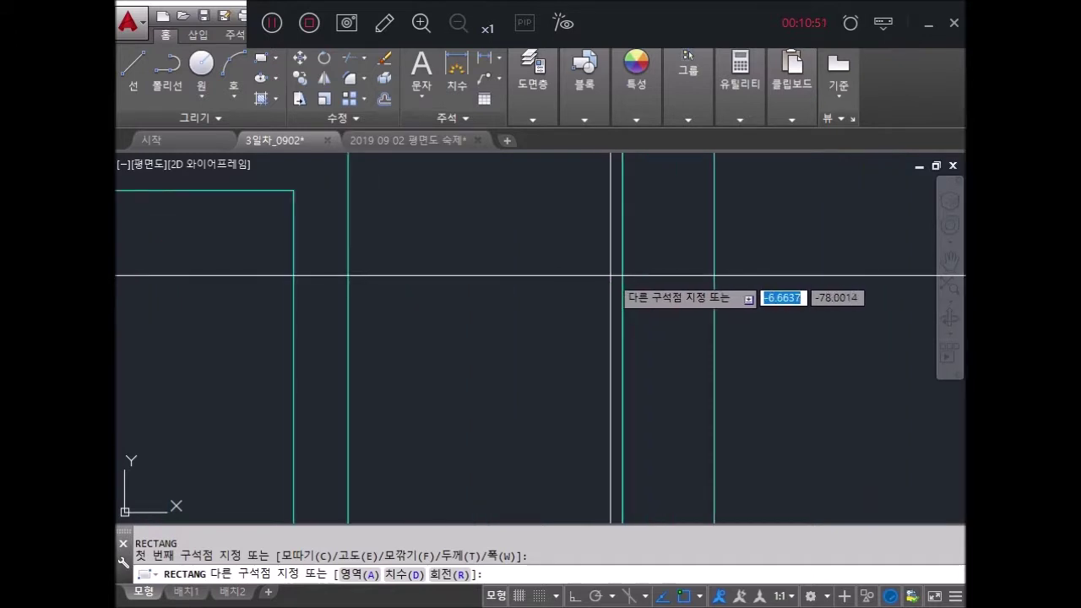
{"action": "scroll", "coordinate": [624, 300], "scroll_direction": "down", "scroll_amount": 3}
{"action": "key", "text": "Escape"}
{"action": "key", "text": "Escape"}
{"action": "key", "text": "Escape"}
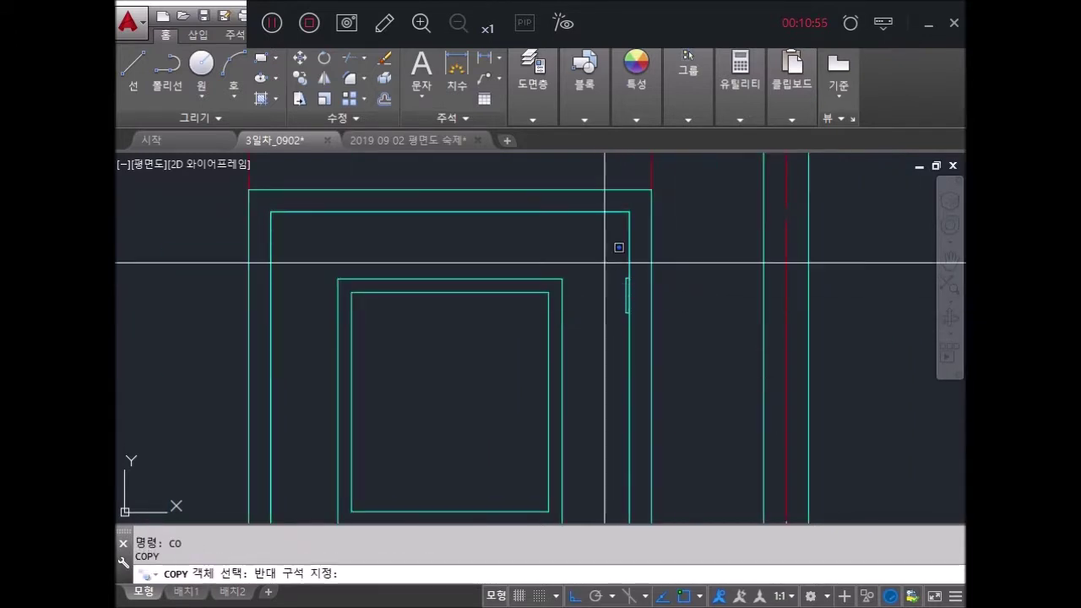
Step: Copy the hinge mark to a lower position on the door edge
{"action": "key", "text": "Return"}
{"action": "left_click", "coordinate": [724, 374]}
{"action": "scroll", "coordinate": [723, 375], "scroll_direction": "down", "scroll_amount": 2}
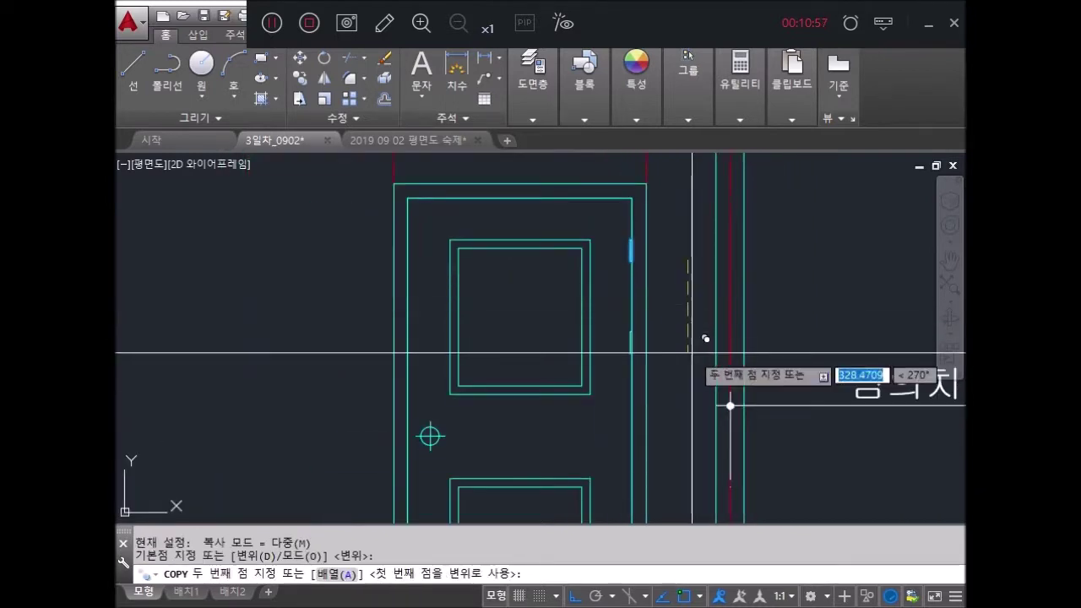
{"action": "scroll", "coordinate": [661, 253], "scroll_direction": "up", "scroll_amount": 2}
{"action": "scroll", "coordinate": [675, 240], "scroll_direction": "down", "scroll_amount": 2}
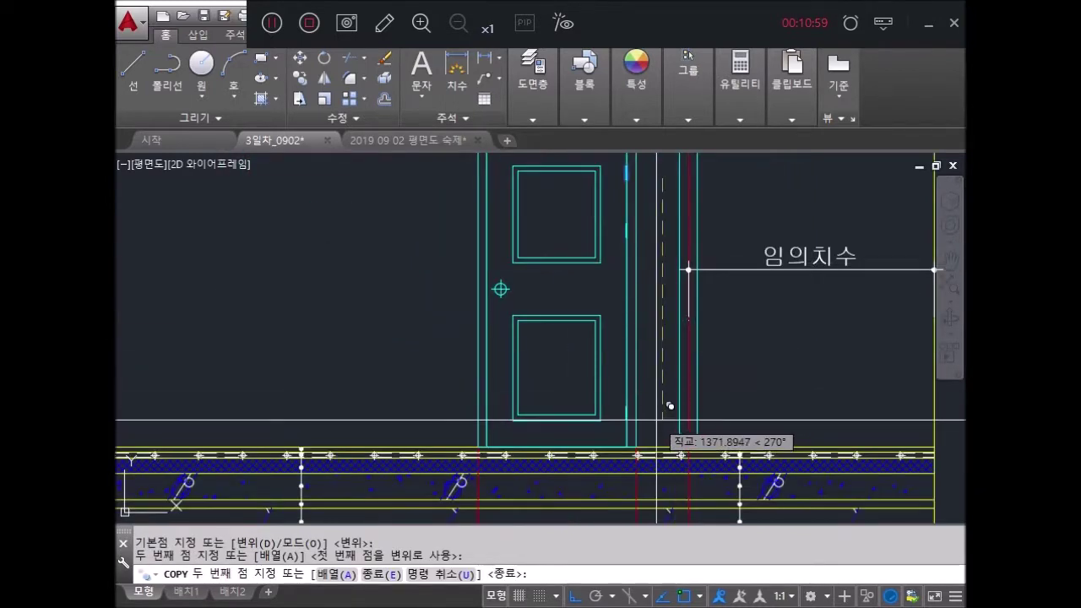
{"action": "left_click", "coordinate": [657, 419]}
{"action": "key", "text": "Return"}
{"action": "scroll", "coordinate": [678, 321], "scroll_direction": "down", "scroll_amount": 1}
{"action": "scroll", "coordinate": [675, 326], "scroll_direction": "down", "scroll_amount": 2}
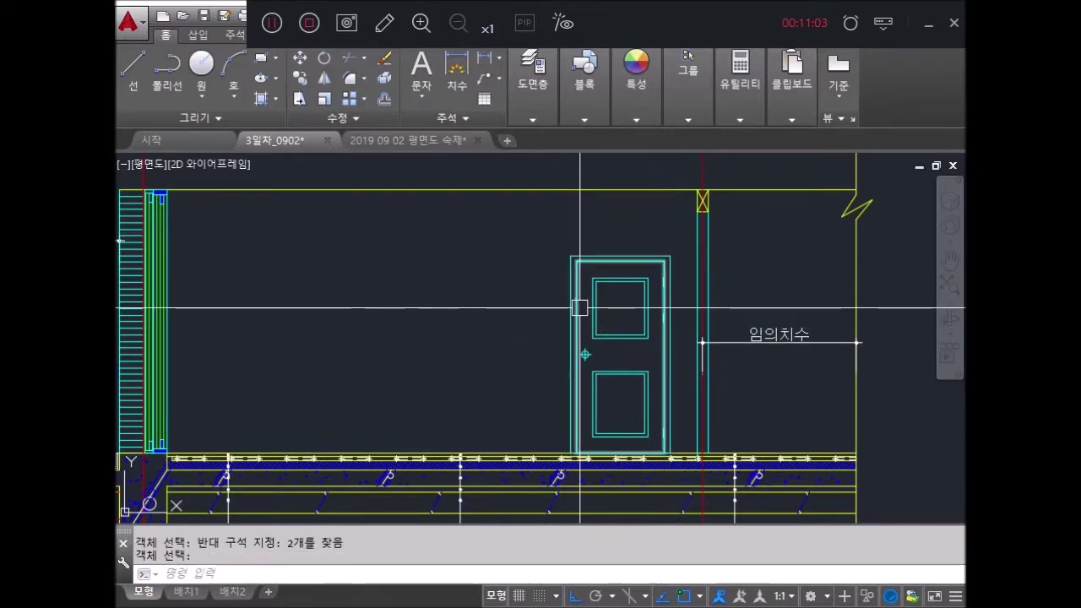
{"action": "scroll", "coordinate": [635, 215], "scroll_direction": "down", "scroll_amount": 2}
{"action": "scroll", "coordinate": [611, 244], "scroll_direction": "down", "scroll_amount": 2}
Step: Pan and zoom from the door elevation, past the floor plan's kitchen, to the section's slab/wall junction
{"action": "scroll", "coordinate": [579, 285], "scroll_direction": "down", "scroll_amount": 2}
{"action": "middle_click_drag", "start_coordinate": [579, 284], "coordinate": [583, 502]}
{"action": "scroll", "coordinate": [490, 248], "scroll_direction": "up", "scroll_amount": 4}
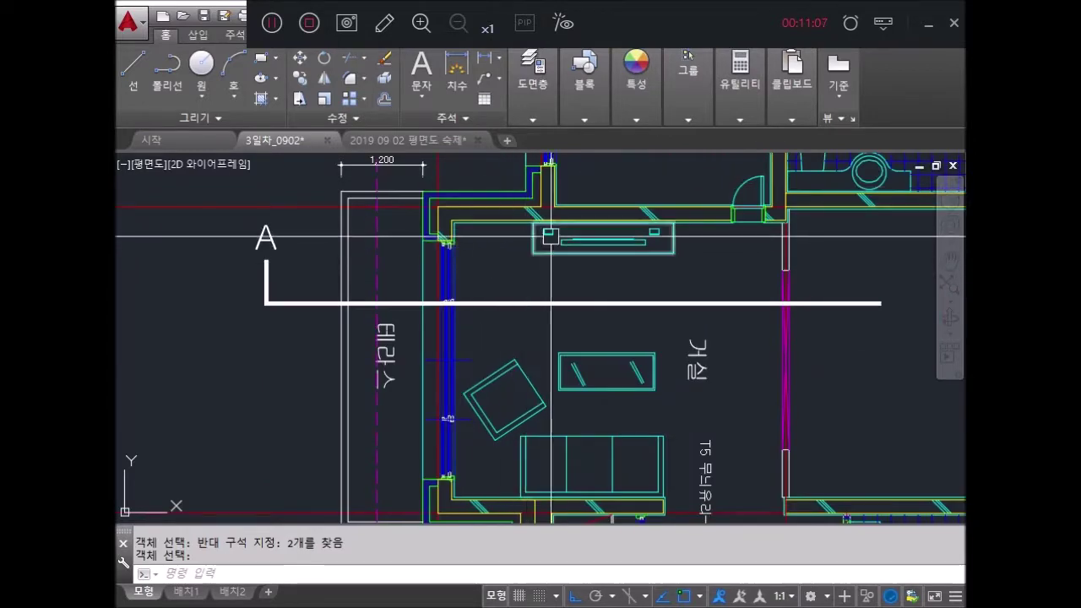
{"action": "middle_click_drag", "start_coordinate": [532, 239], "coordinate": [334, 263]}
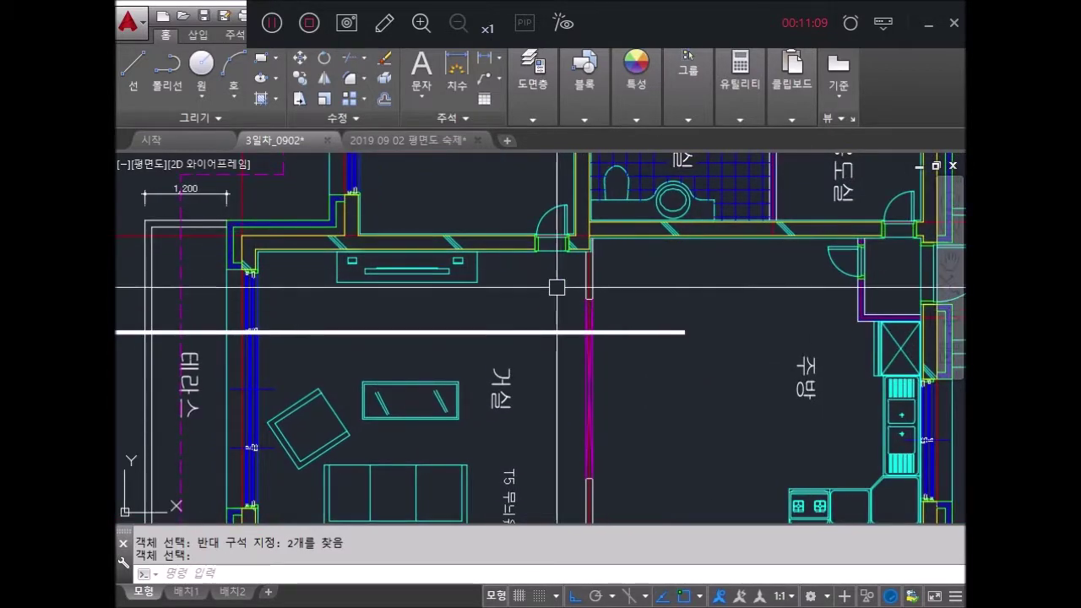
{"action": "scroll", "coordinate": [595, 248], "scroll_direction": "down", "scroll_amount": 3}
{"action": "scroll", "coordinate": [685, 290], "scroll_direction": "down", "scroll_amount": 3}
{"action": "scroll", "coordinate": [608, 299], "scroll_direction": "up", "scroll_amount": 3}
{"action": "scroll", "coordinate": [769, 325], "scroll_direction": "up", "scroll_amount": 4}
{"action": "scroll", "coordinate": [769, 325], "scroll_direction": "up", "scroll_amount": 2}
{"action": "scroll", "coordinate": [591, 345], "scroll_direction": "up", "scroll_amount": 2}
{"action": "key", "text": "Escape"}
{"action": "key", "text": "Escape"}
Step: Offset the top line 180 upward
{"action": "type", "text": "o"}
{"action": "key", "text": "space"}
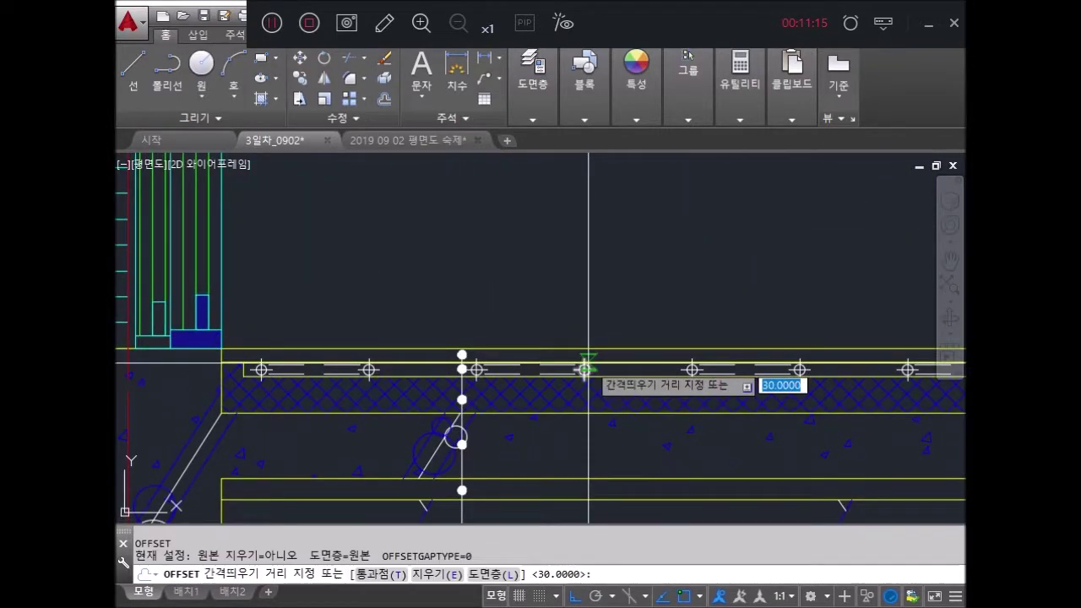
{"action": "key", "text": "Return"}
{"action": "left_click", "coordinate": [675, 349]}
{"action": "left_click", "coordinate": [616, 250]}
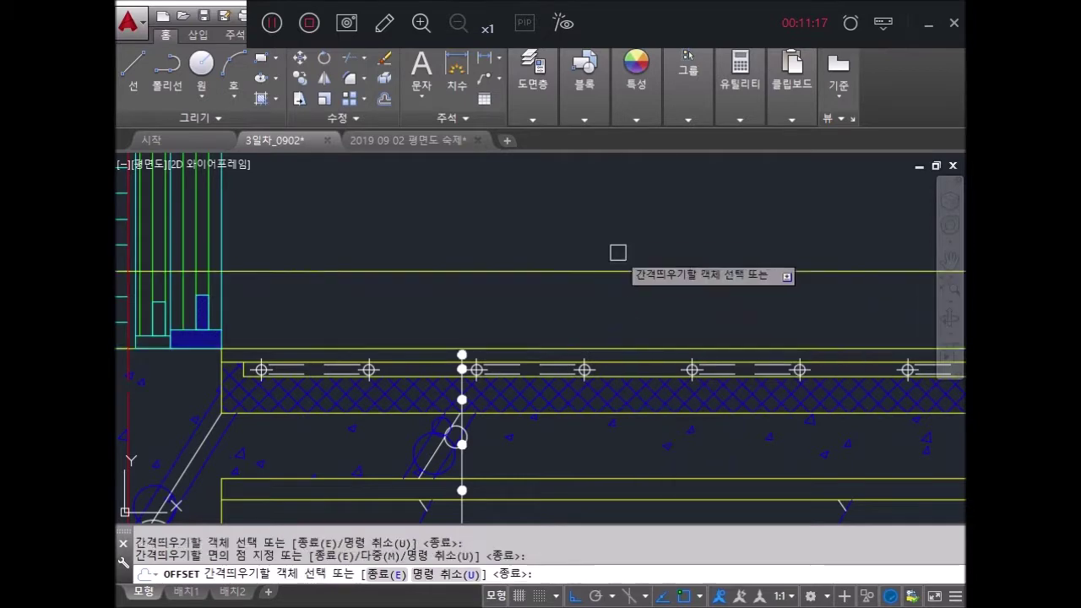
{"action": "scroll", "coordinate": [637, 294], "scroll_direction": "down", "scroll_amount": 3}
{"action": "middle_click_drag", "start_coordinate": [638, 294], "coordinate": [599, 316]}
{"action": "key", "text": "Escape"}
Step: Attempt a trim near the door area using a top cutting edge, then cancel
{"action": "key", "text": "space"}
{"action": "scroll", "coordinate": [427, 315], "scroll_direction": "up", "scroll_amount": 5}
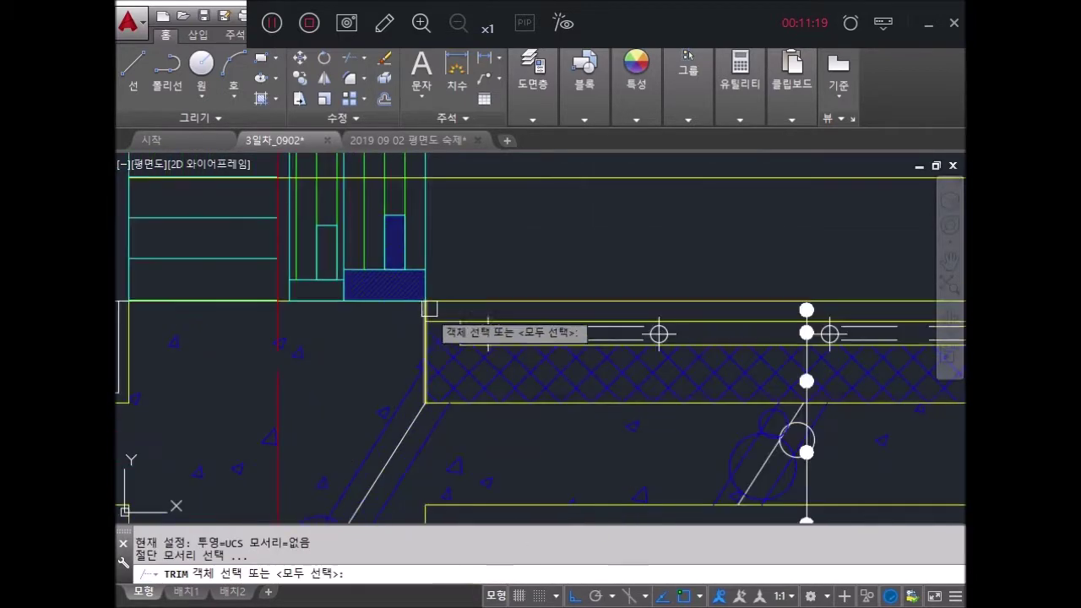
{"action": "left_click", "coordinate": [428, 233]}
{"action": "key", "text": "space"}
{"action": "scroll", "coordinate": [418, 199], "scroll_direction": "up", "scroll_amount": 3}
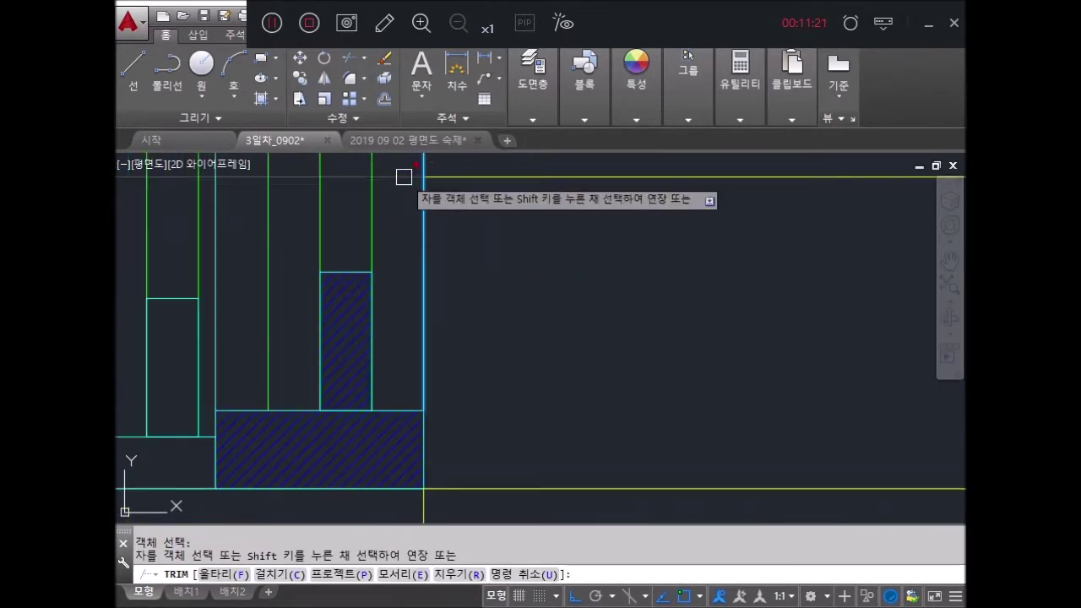
{"action": "scroll", "coordinate": [516, 294], "scroll_direction": "down", "scroll_amount": 4}
{"action": "middle_click_drag", "start_coordinate": [516, 294], "coordinate": [261, 316]}
{"action": "scroll", "coordinate": [656, 330], "scroll_direction": "down", "scroll_amount": 2}
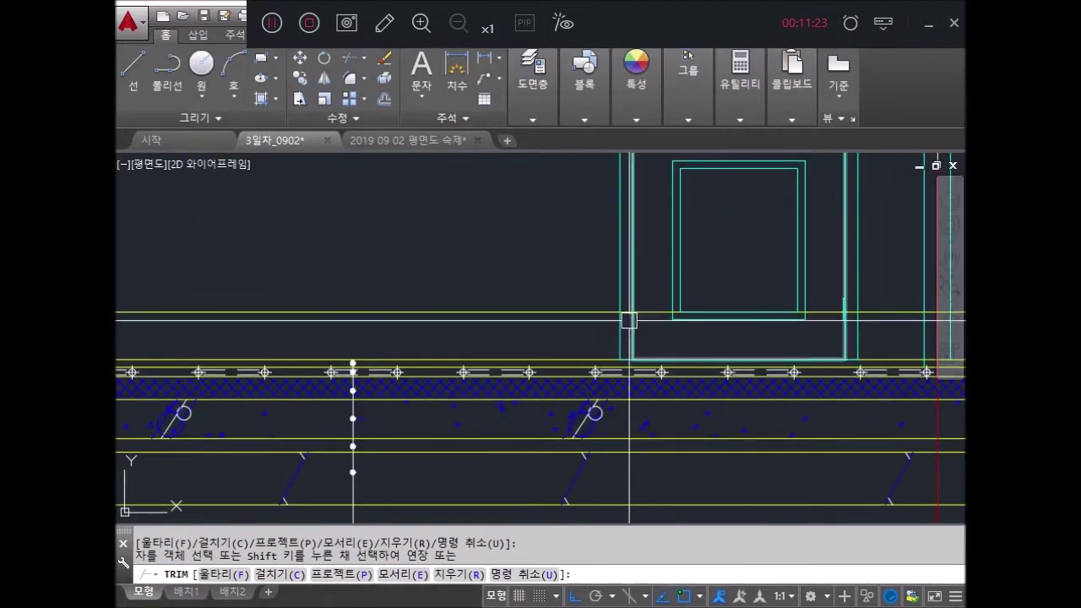
{"action": "key", "text": "Escape"}
{"action": "key", "text": "space"}
{"action": "key", "text": "Escape"}
Step: Retry trimming with TR along the floor, then cancel without changes
{"action": "type", "text": "tr"}
{"action": "key", "text": "space"}
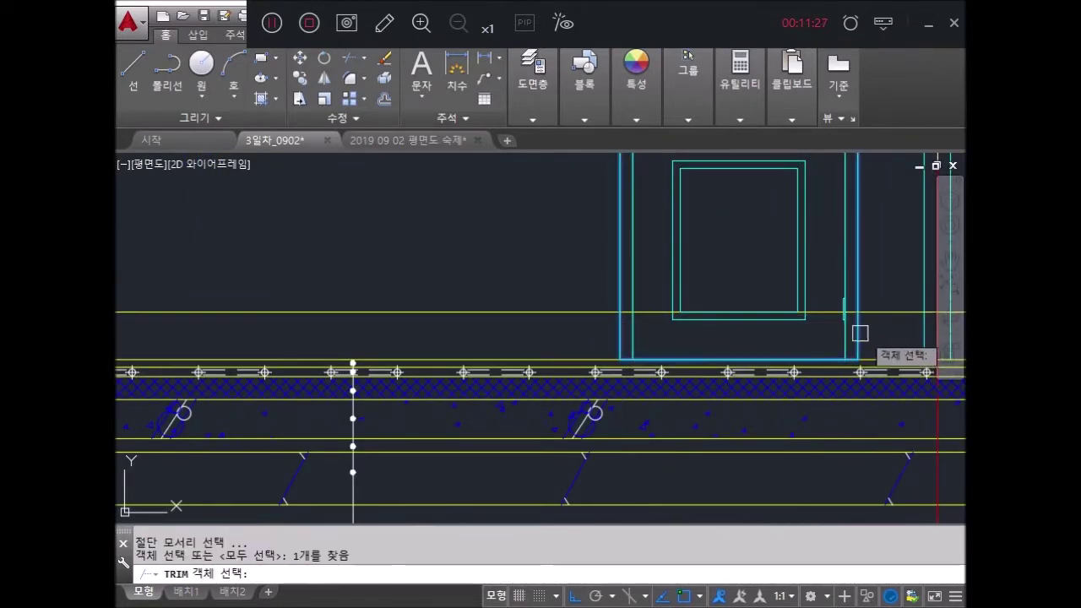
{"action": "key", "text": "space"}
{"action": "middle_click_drag", "start_coordinate": [818, 325], "coordinate": [678, 336]}
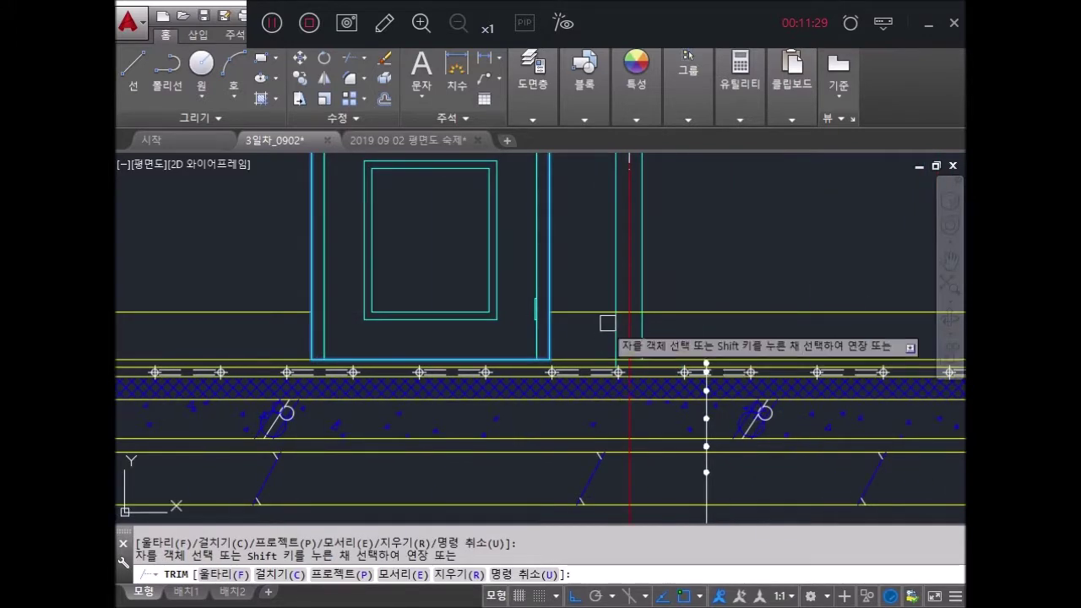
{"action": "scroll", "coordinate": [607, 323], "scroll_direction": "up", "scroll_amount": 2}
{"action": "scroll", "coordinate": [623, 315], "scroll_direction": "up", "scroll_amount": 2}
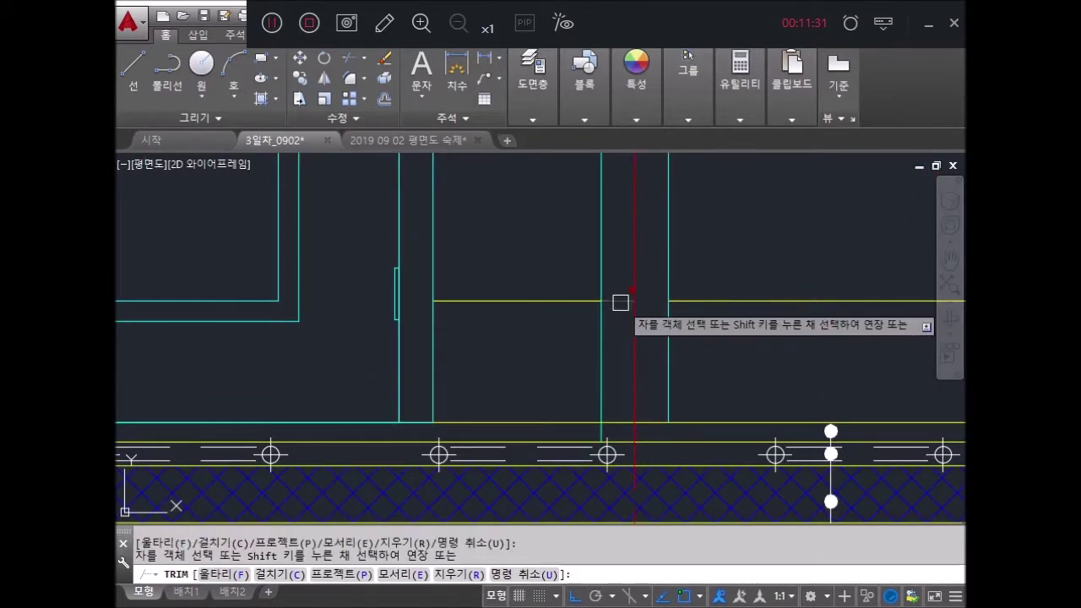
{"action": "scroll", "coordinate": [620, 302], "scroll_direction": "down", "scroll_amount": 3}
{"action": "middle_click_drag", "start_coordinate": [789, 337], "coordinate": [702, 335]}
{"action": "key", "text": "Escape"}
{"action": "key", "text": "Escape"}
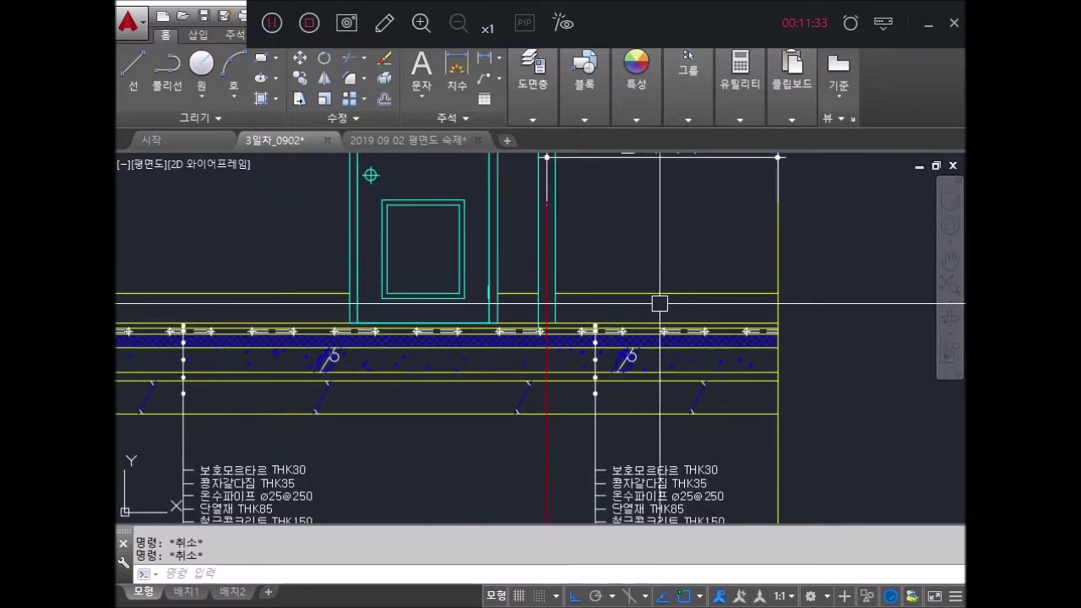
{"action": "type", "text": "g"}
{"action": "key", "text": "Escape"}
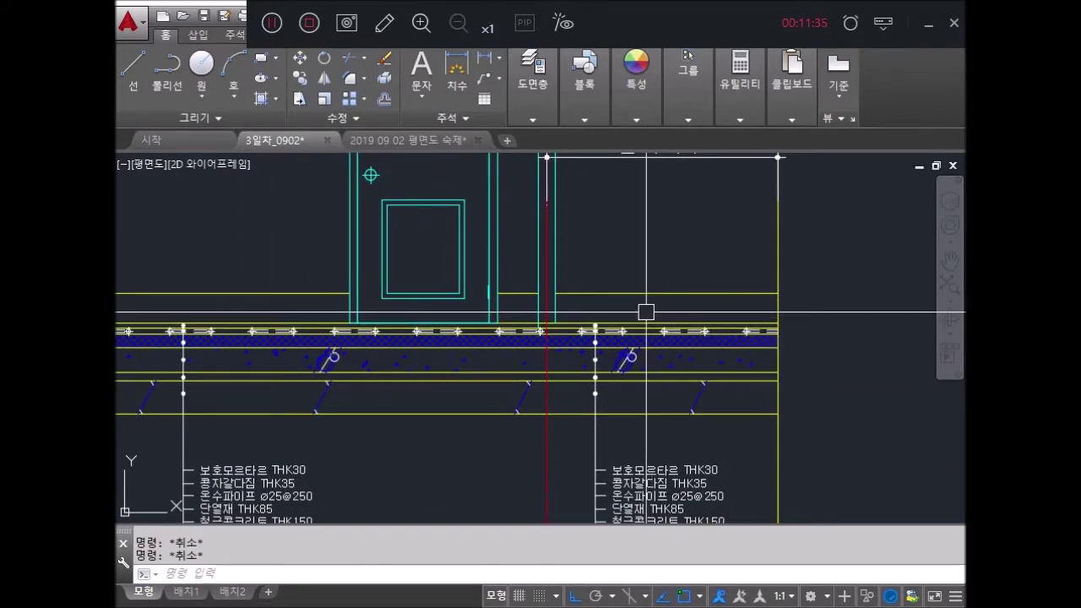
Step: Use MATCHPROP to give the two door-side hatches the slab's crosshatch
{"action": "type", "text": "ma"}
{"action": "key", "text": "Return"}
{"action": "scroll", "coordinate": [629, 338], "scroll_direction": "up", "scroll_amount": 3}
{"action": "left_click", "coordinate": [642, 329]}
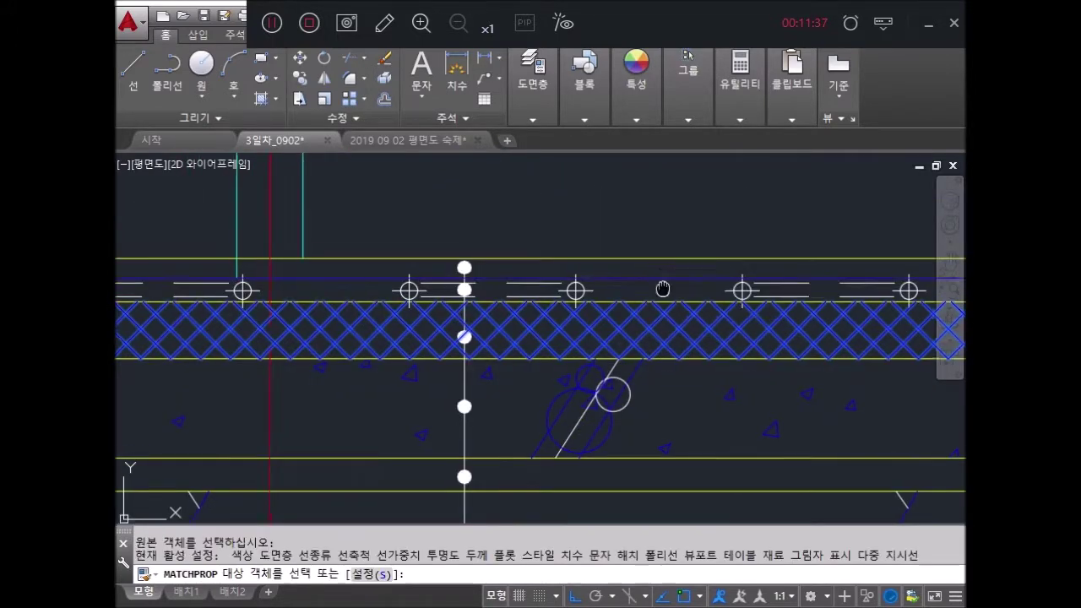
{"action": "scroll", "coordinate": [590, 366], "scroll_direction": "down", "scroll_amount": 2}
{"action": "left_click", "coordinate": [506, 375]}
{"action": "left_click", "coordinate": [439, 380]}
{"action": "middle_click_drag", "start_coordinate": [439, 379], "coordinate": [651, 366]}
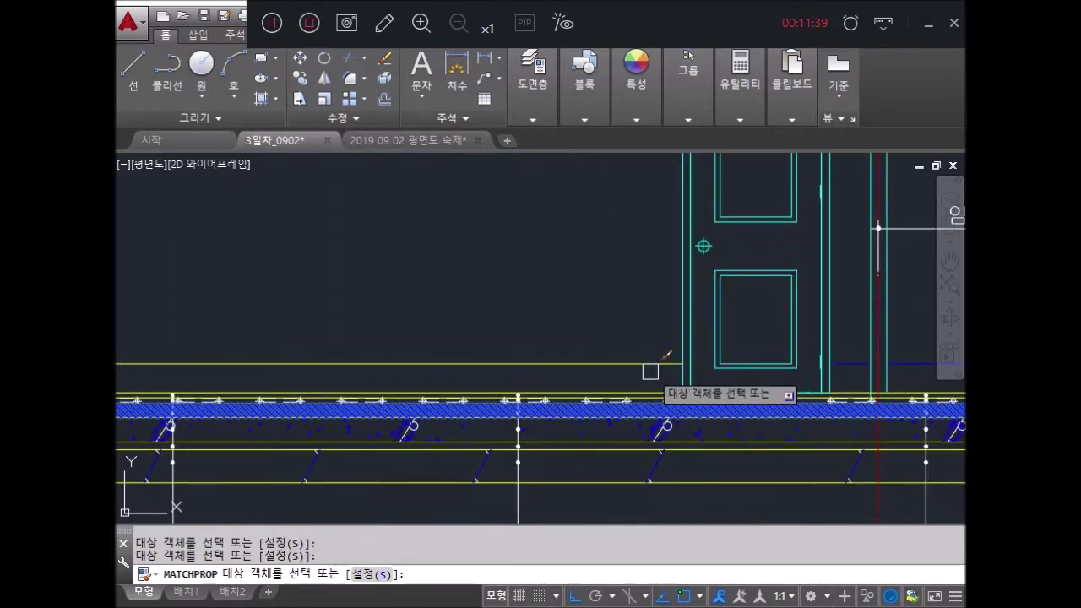
{"action": "key", "text": "Return"}
{"action": "scroll", "coordinate": [529, 376], "scroll_direction": "down", "scroll_amount": 3}
{"action": "scroll", "coordinate": [567, 306], "scroll_direction": "down", "scroll_amount": 2}
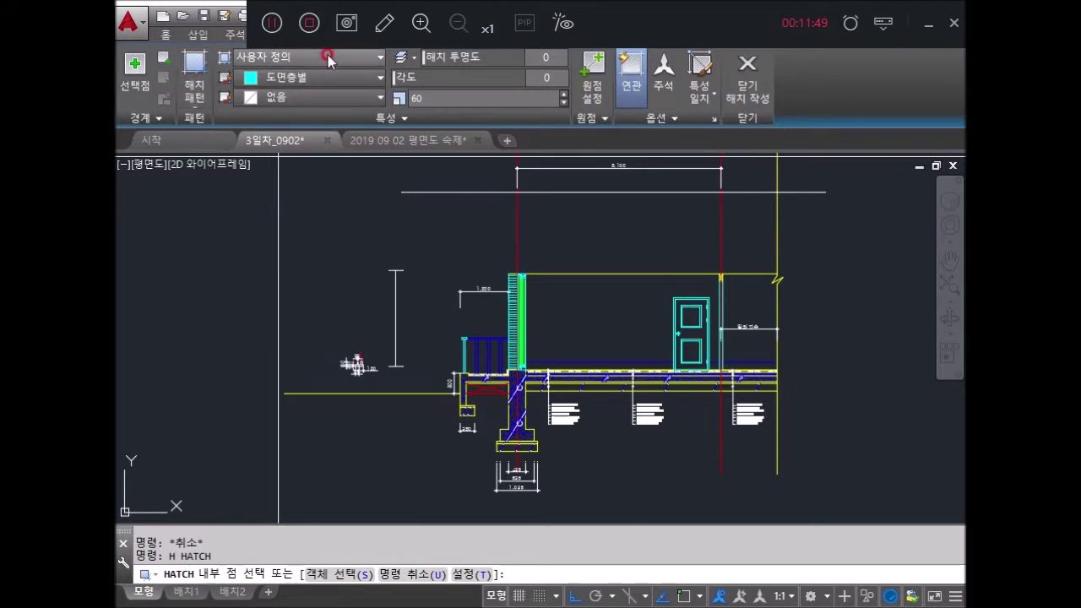
Step: Switch the hatch type to pattern, then cancel the hatch
{"action": "left_click", "coordinate": [301, 56]}
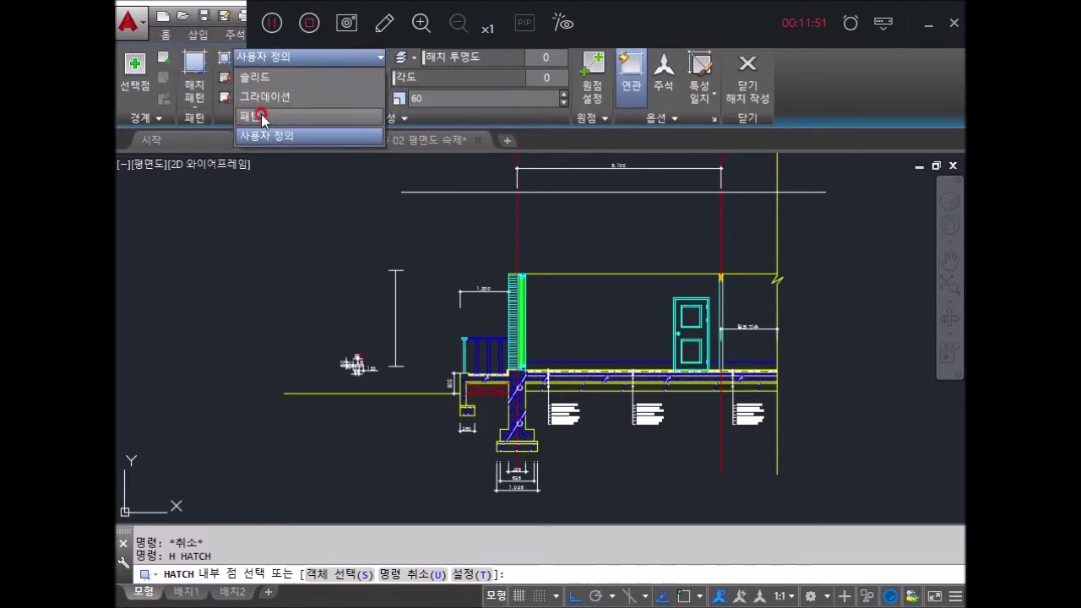
{"action": "left_click", "coordinate": [264, 118]}
{"action": "left_click", "coordinate": [295, 54]}
{"action": "key", "text": "Escape"}
{"action": "key", "text": "Escape"}
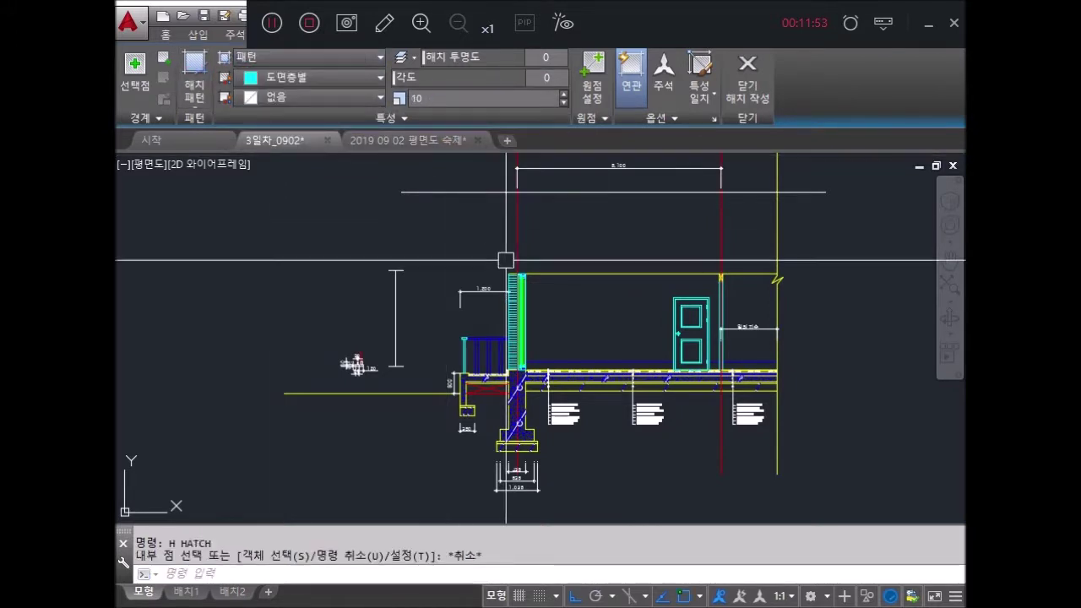
{"action": "type", "text": "ㄴ"}
Step: Draw a vertical line from the wall top to the floor and make it blue
{"action": "key", "text": "Return"}
{"action": "scroll", "coordinate": [567, 293], "scroll_direction": "up", "scroll_amount": 4}
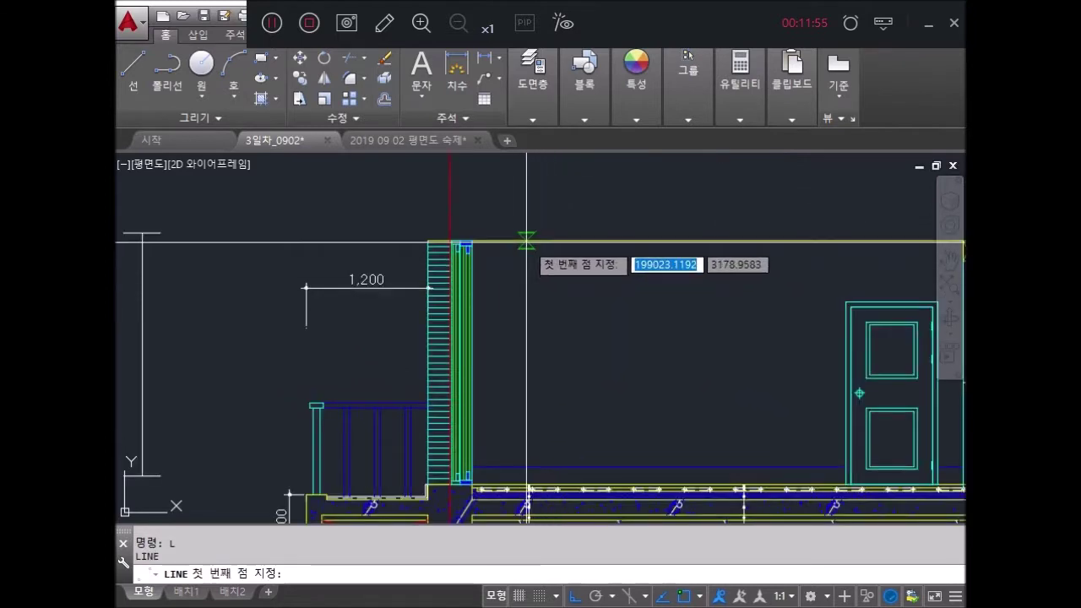
{"action": "left_click", "coordinate": [527, 241]}
{"action": "left_click", "coordinate": [527, 466]}
{"action": "key", "text": "Escape"}
{"action": "key", "text": "Escape"}
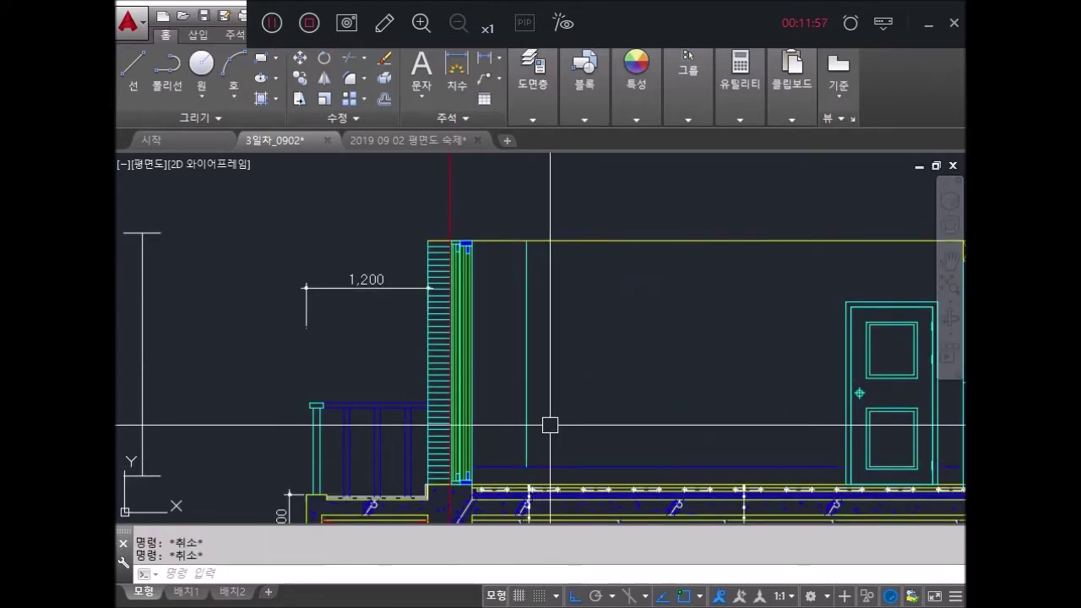
{"action": "left_click", "coordinate": [545, 466]}
{"action": "left_click", "coordinate": [527, 428]}
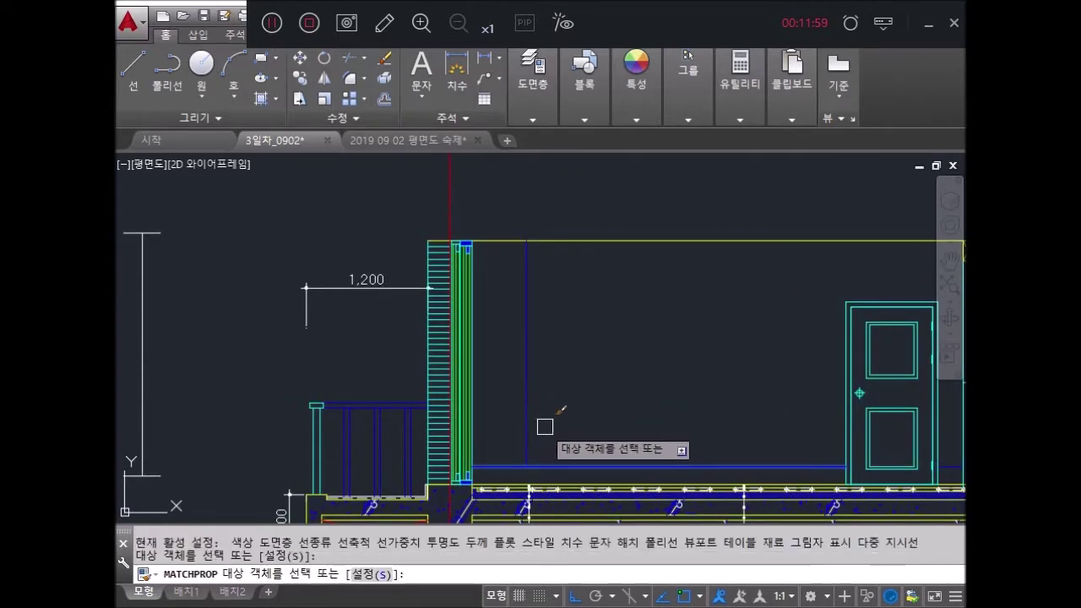
{"action": "key", "text": "Escape"}
Step: Copy the blue vertical line just to its right to form a pair
{"action": "key", "text": "Return"}
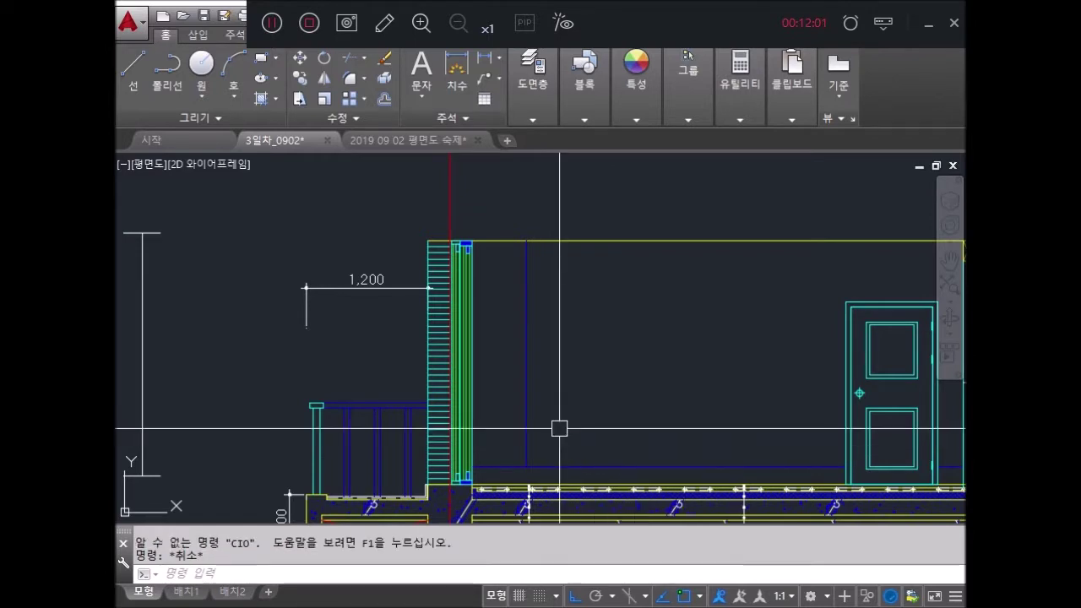
{"action": "type", "text": "Co"}
{"action": "key", "text": "Return"}
{"action": "key", "text": "Return"}
{"action": "left_click", "coordinate": [568, 398]}
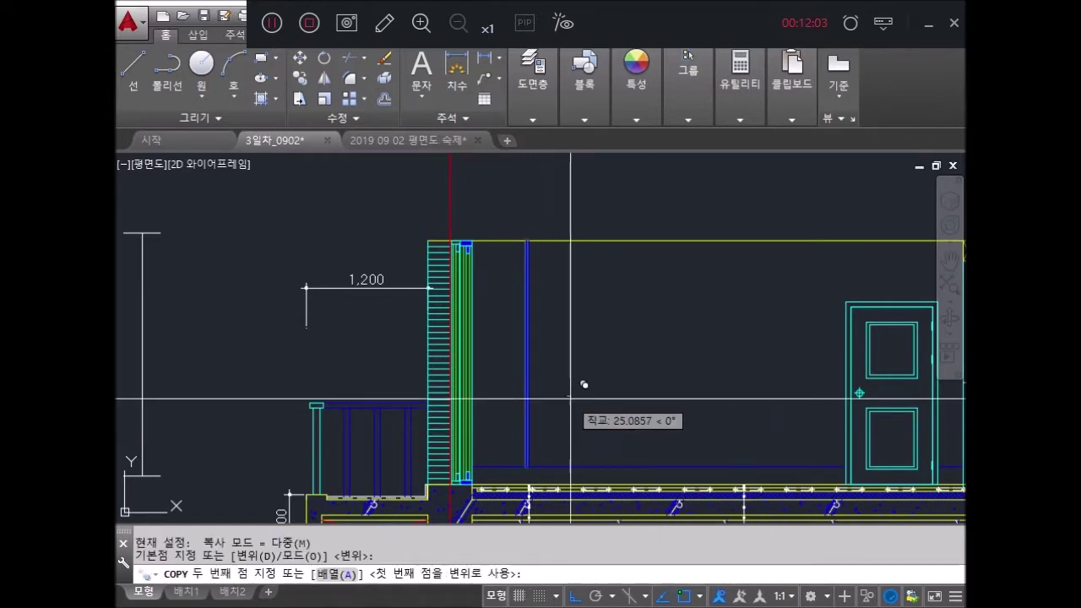
{"action": "left_click", "coordinate": [583, 403]}
{"action": "key", "text": "Return"}
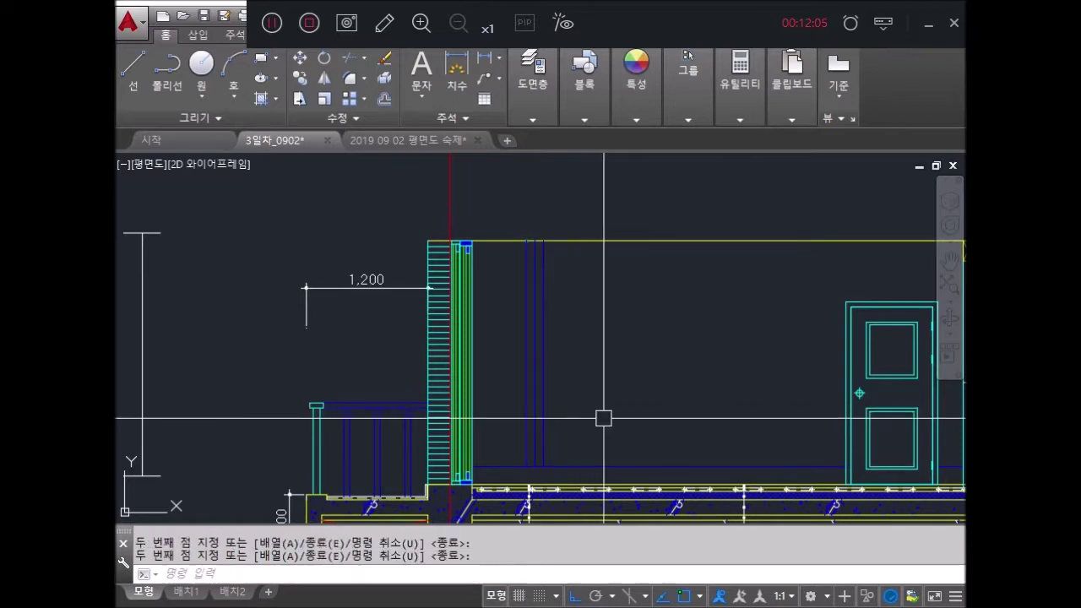
{"action": "type", "text": "Co"}
Step: Copy the blue line pair along the wall, including one right of the door
{"action": "key", "text": "Return"}
{"action": "left_click_drag", "start_coordinate": [599, 394], "coordinate": [526, 374]}
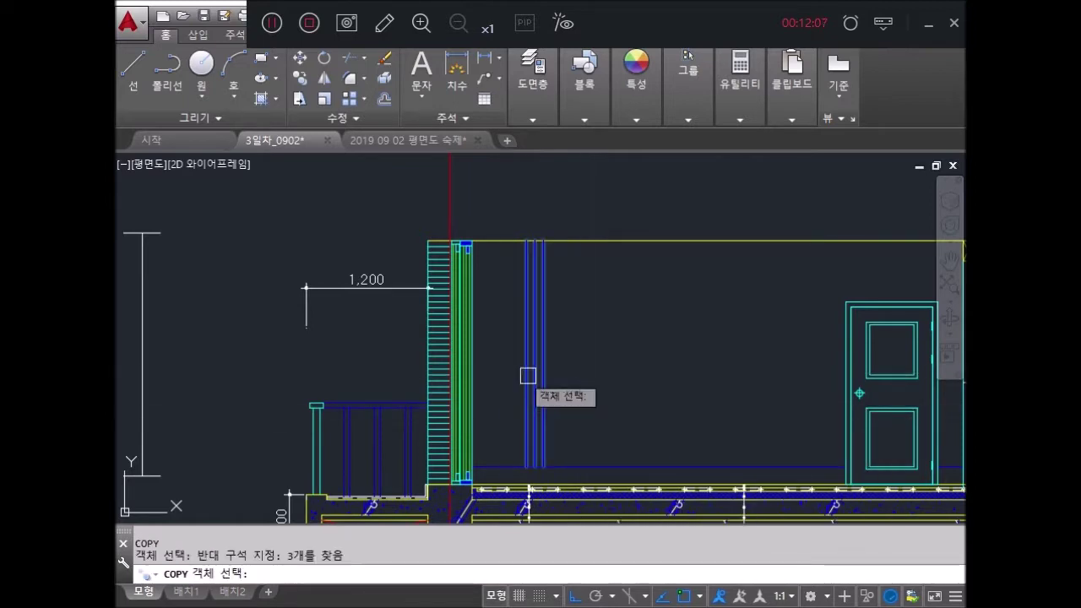
{"action": "key", "text": "Return"}
{"action": "left_click", "coordinate": [593, 385]}
{"action": "left_click", "coordinate": [736, 414]}
{"action": "middle_click_drag", "start_coordinate": [736, 414], "coordinate": [614, 434]}
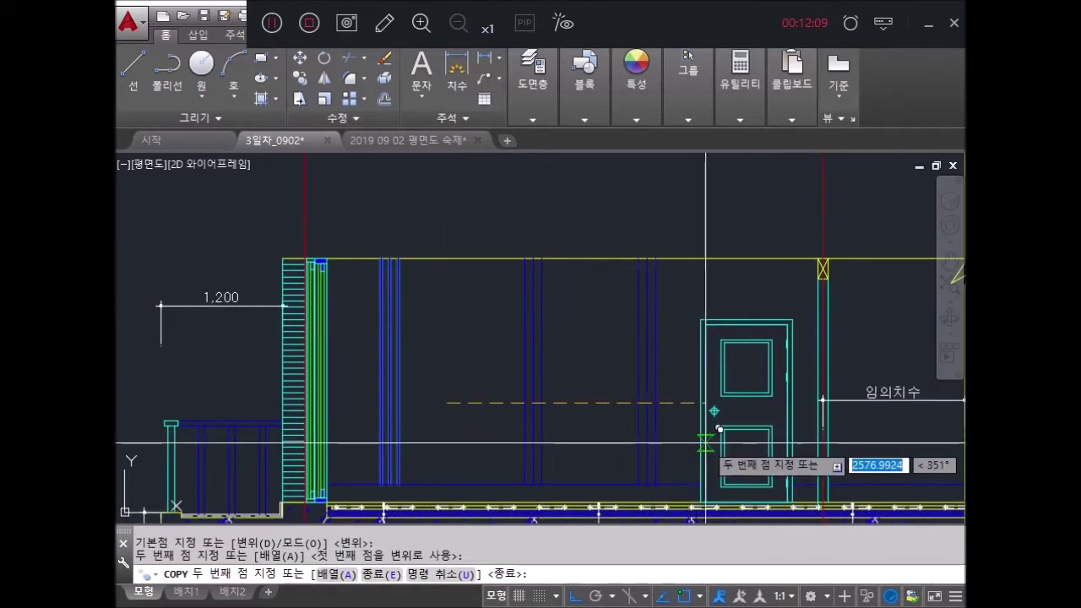
{"action": "scroll", "coordinate": [723, 434], "scroll_direction": "up", "scroll_amount": 3}
{"action": "scroll", "coordinate": [736, 423], "scroll_direction": "up", "scroll_amount": 2}
{"action": "left_click", "coordinate": [766, 364]}
{"action": "scroll", "coordinate": [765, 361], "scroll_direction": "down", "scroll_amount": 2}
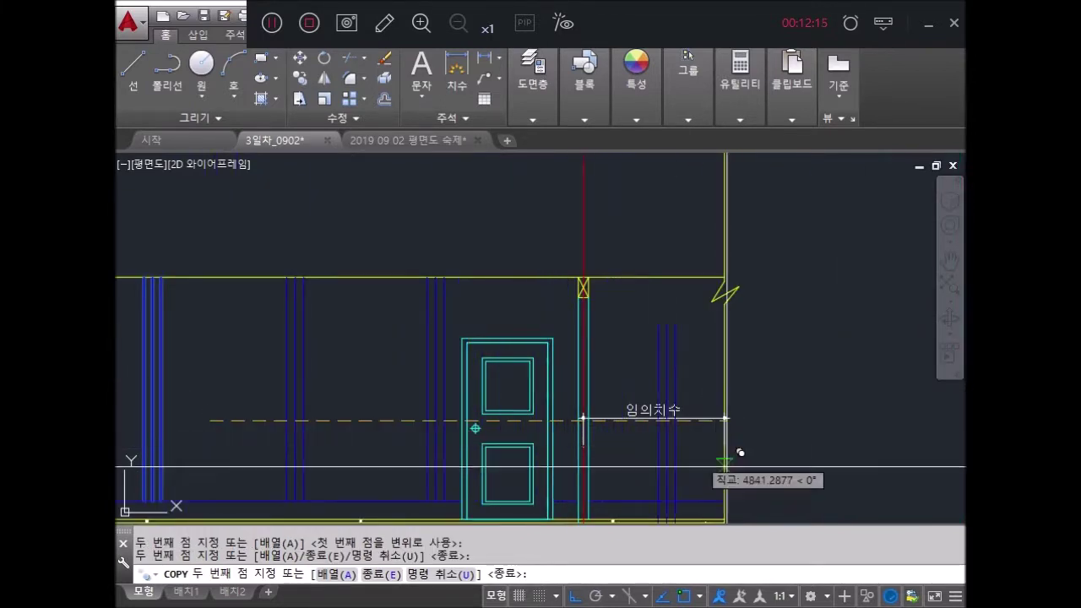
{"action": "key", "text": "Escape"}
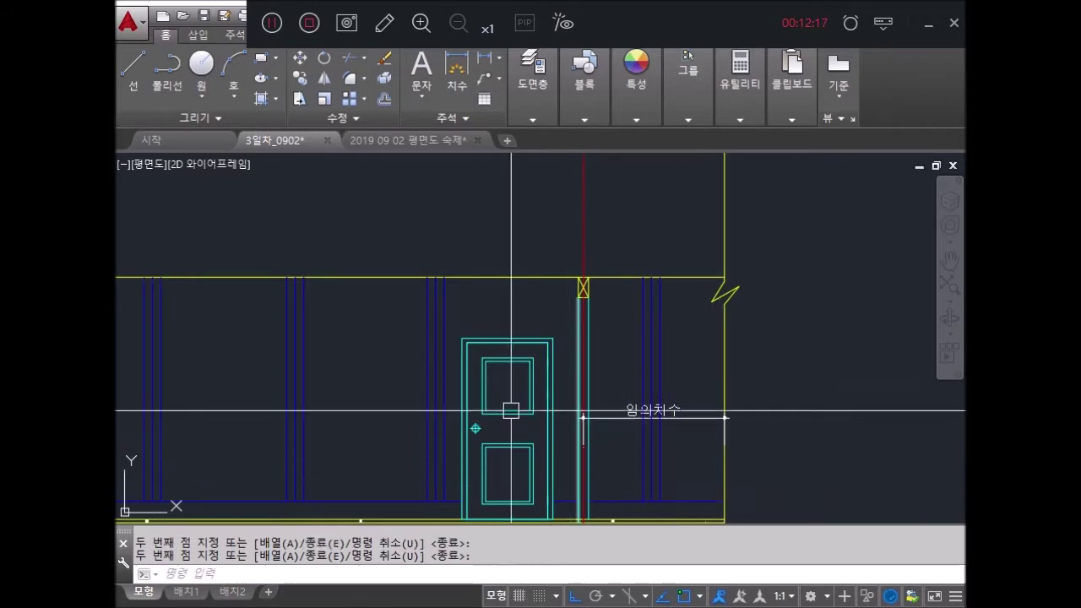
{"action": "scroll", "coordinate": [610, 284], "scroll_direction": "down", "scroll_amount": 3}
{"action": "key", "text": "Escape"}
{"action": "scroll", "coordinate": [462, 346], "scroll_direction": "down", "scroll_amount": 2}
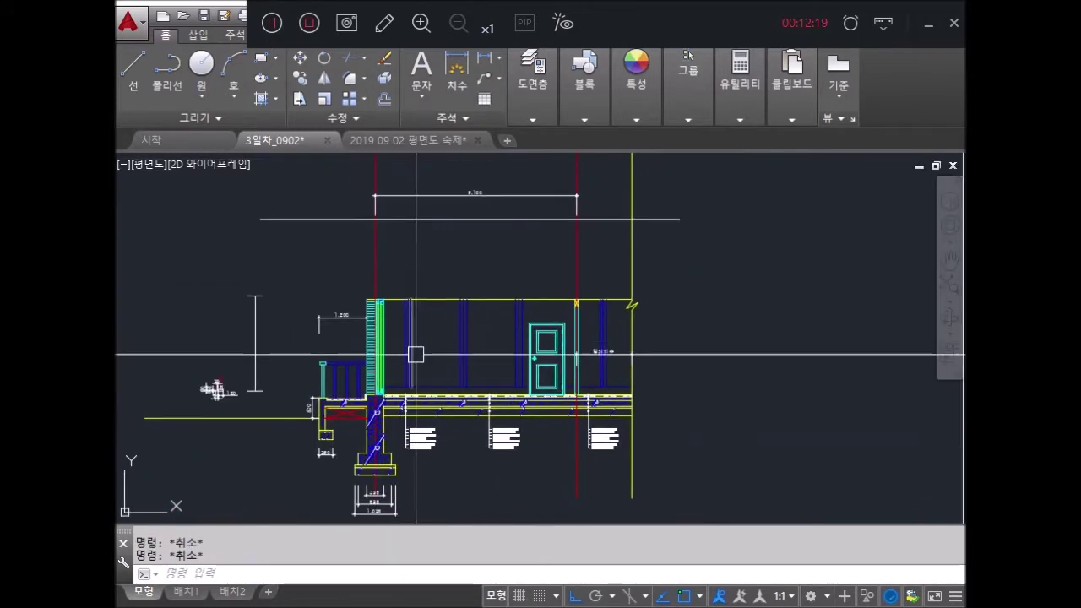
{"action": "middle_click_drag", "start_coordinate": [413, 357], "coordinate": [557, 273]}
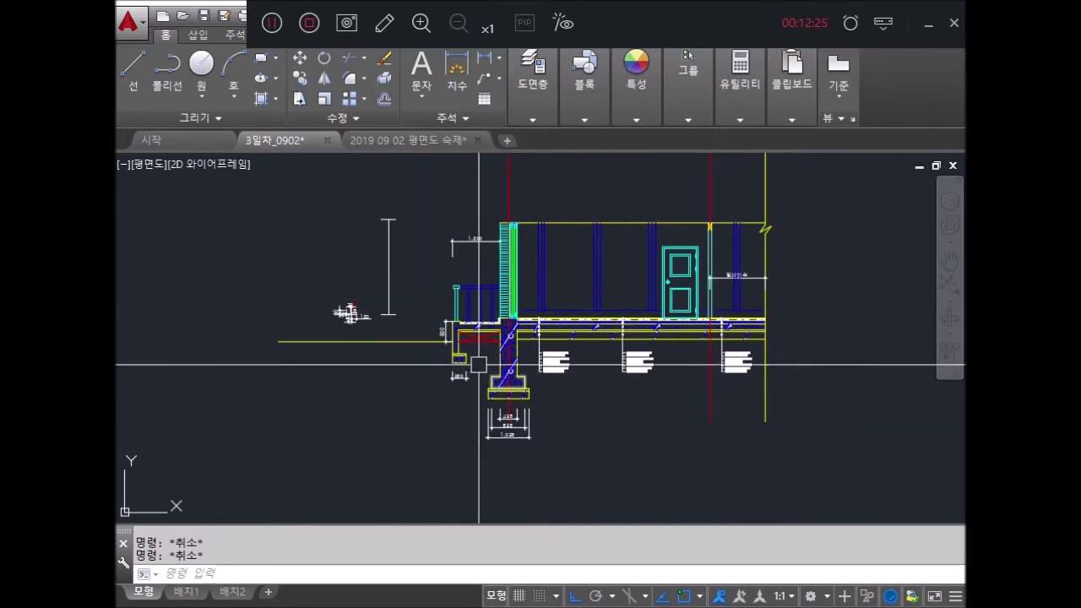
{"action": "left_click", "coordinate": [497, 222]}
{"action": "key", "text": "Escape"}
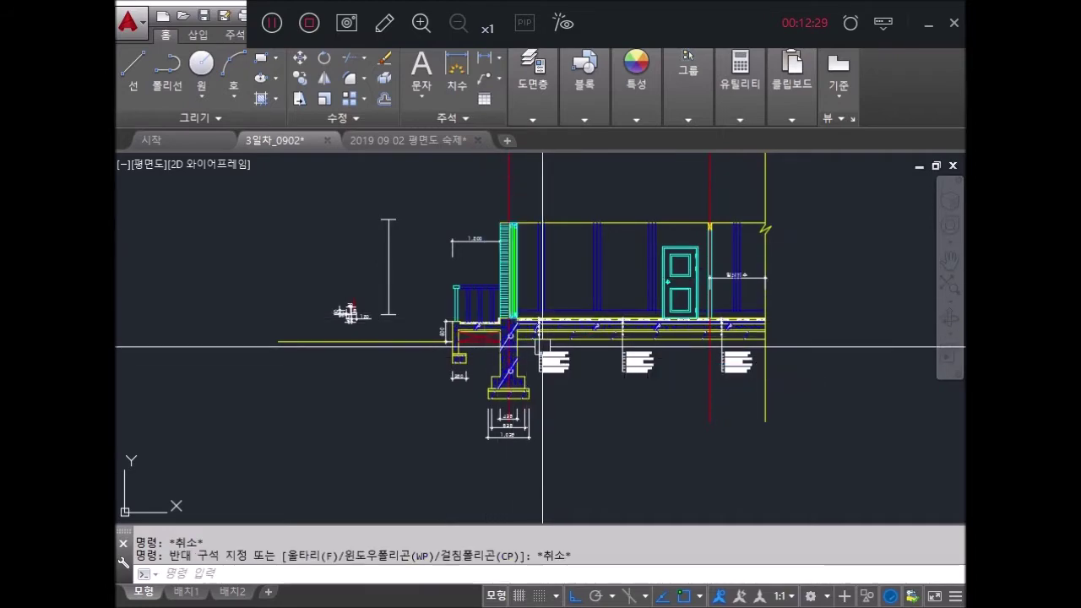
{"action": "scroll", "coordinate": [543, 347], "scroll_direction": "up", "scroll_amount": 3}
{"action": "scroll", "coordinate": [540, 363], "scroll_direction": "up", "scroll_amount": 2}
{"action": "scroll", "coordinate": [538, 380], "scroll_direction": "down", "scroll_amount": 2}
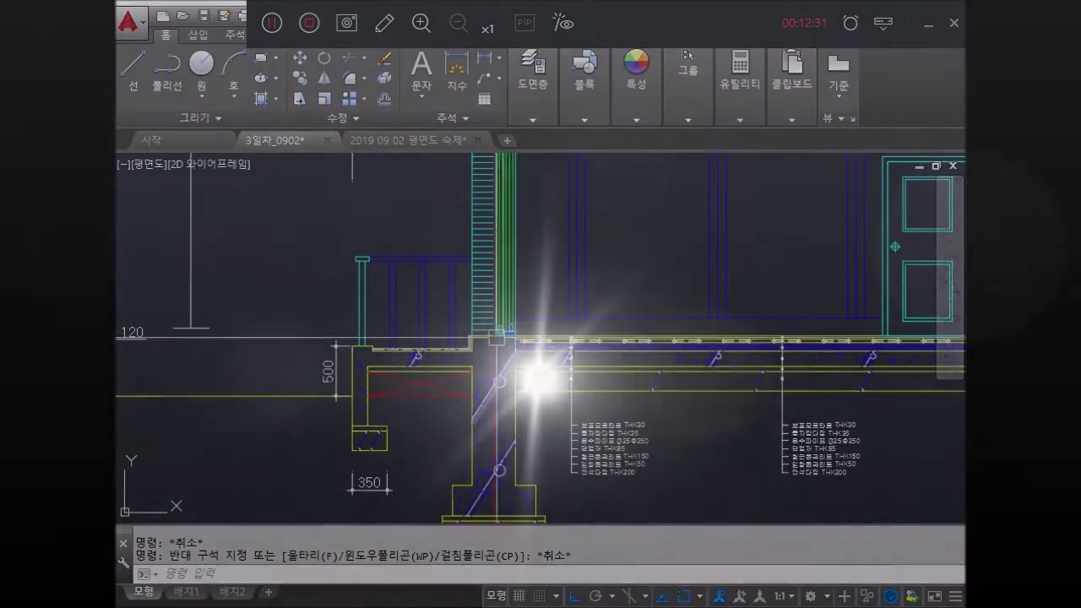